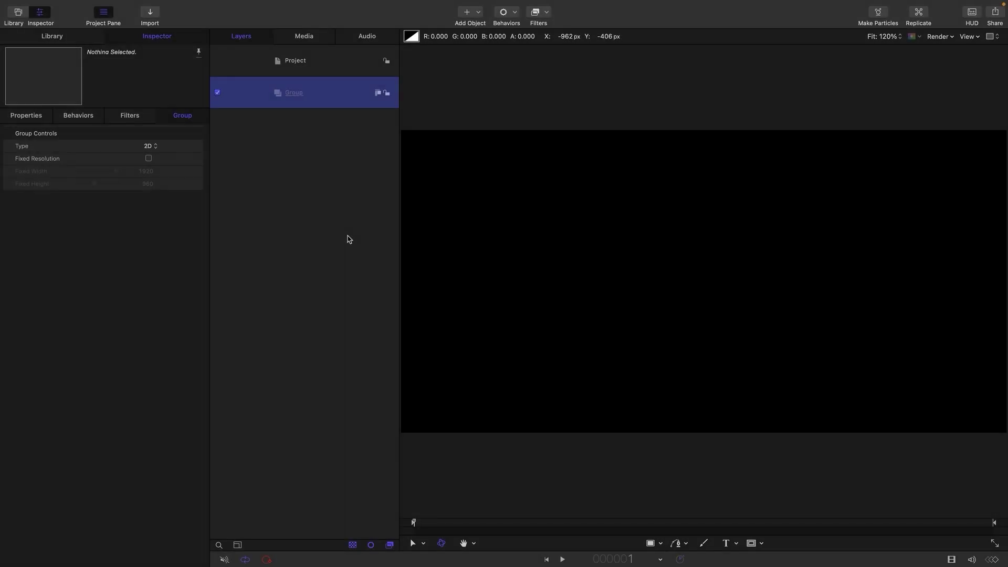
Drag the saved MATRIX Text favourite from the Library into the Group
left_click(347, 240)
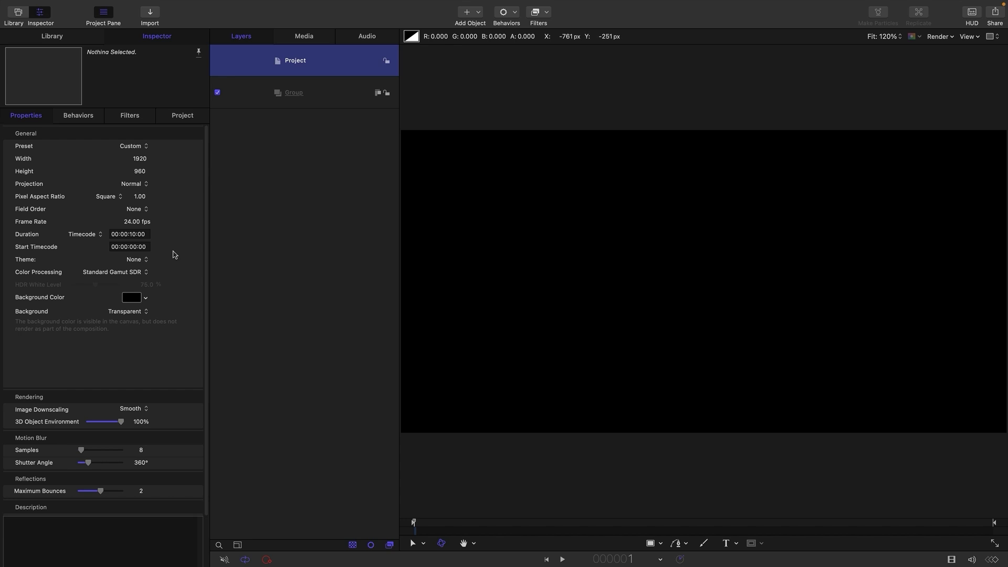
left_click(322, 97)
left_click(51, 36)
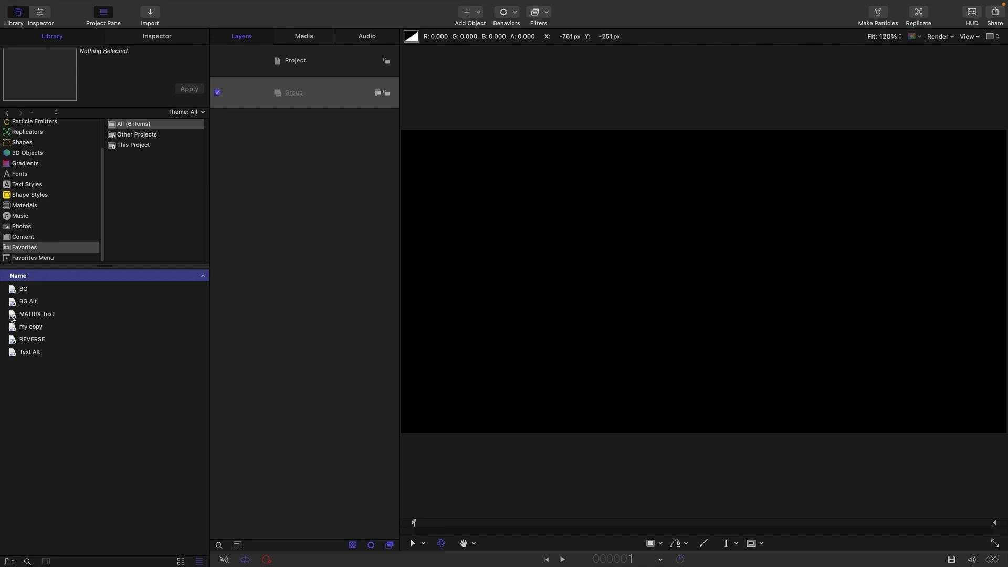
left_click_drag(11, 317, 291, 100)
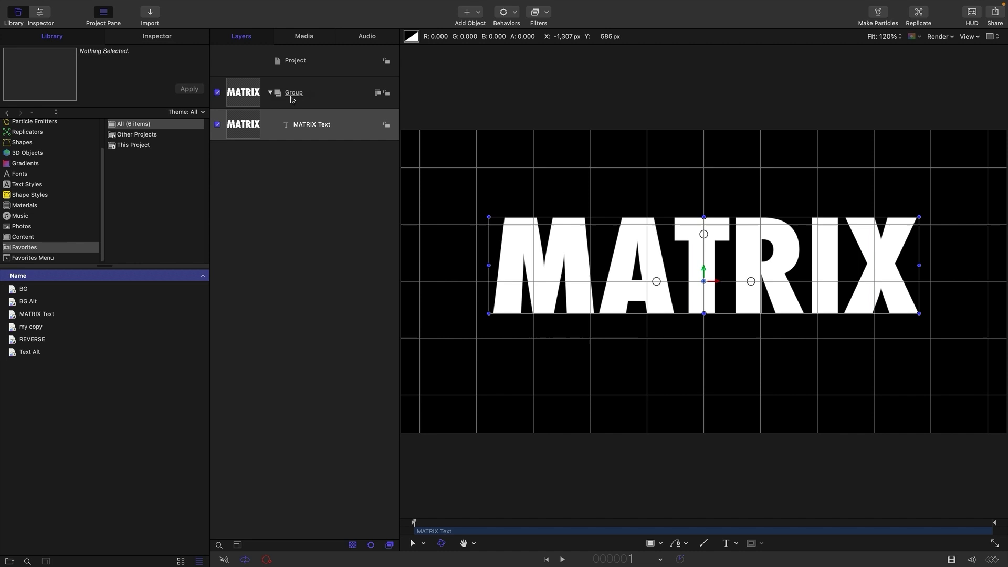
Set the MATRIX text's baseline to 0 and its size to 300
left_click(168, 38)
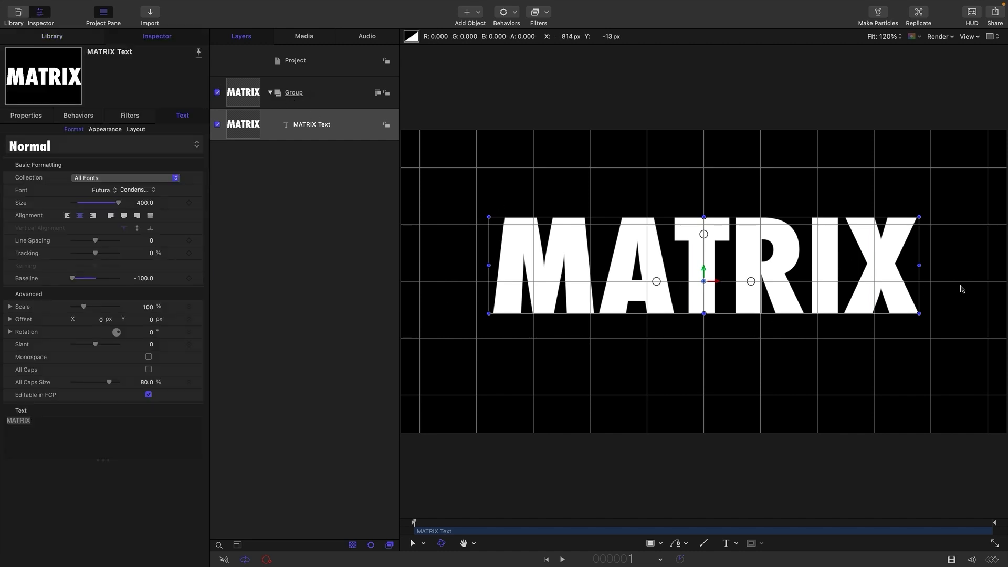
left_click(146, 280)
type("0")
key("Return")
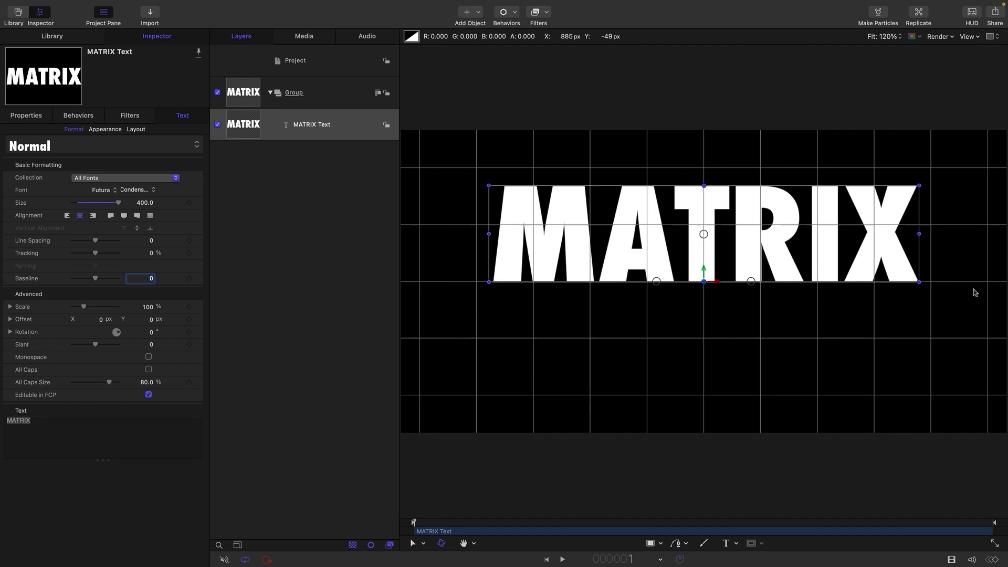
left_click(145, 203)
type("300")
key("Return")
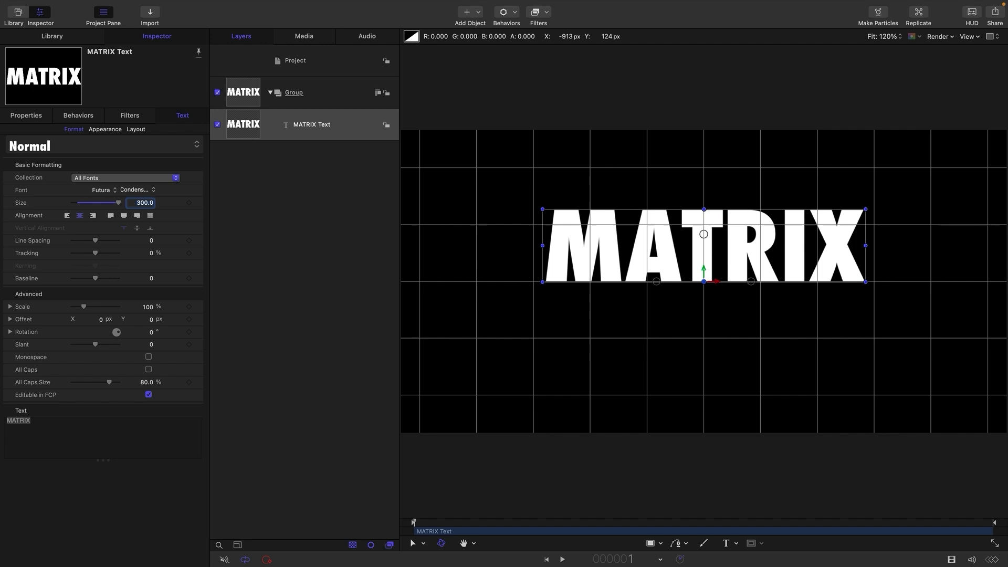
Turn MATRIX into 3D text with an extrusion depth of 150
left_click(105, 129)
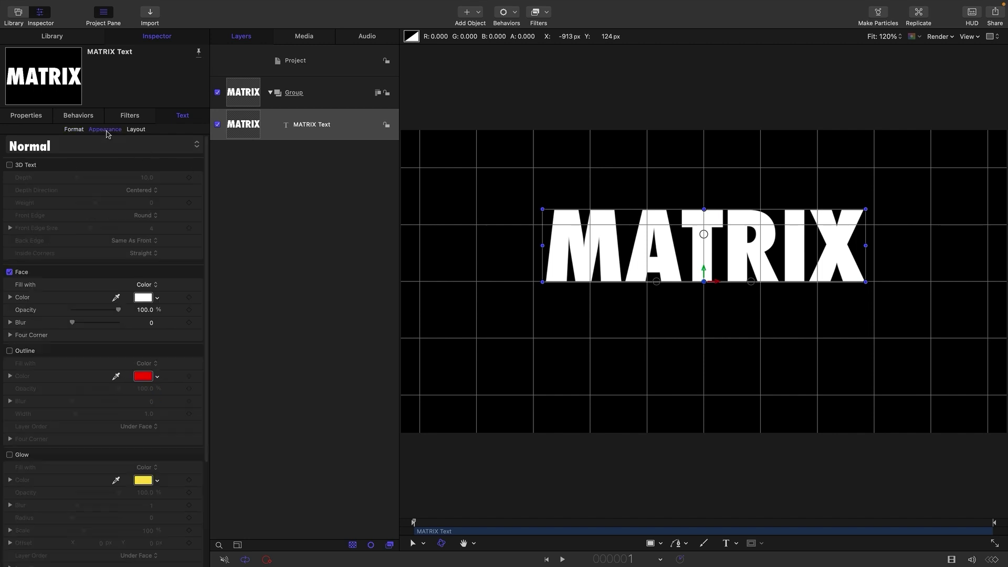
left_click(10, 166)
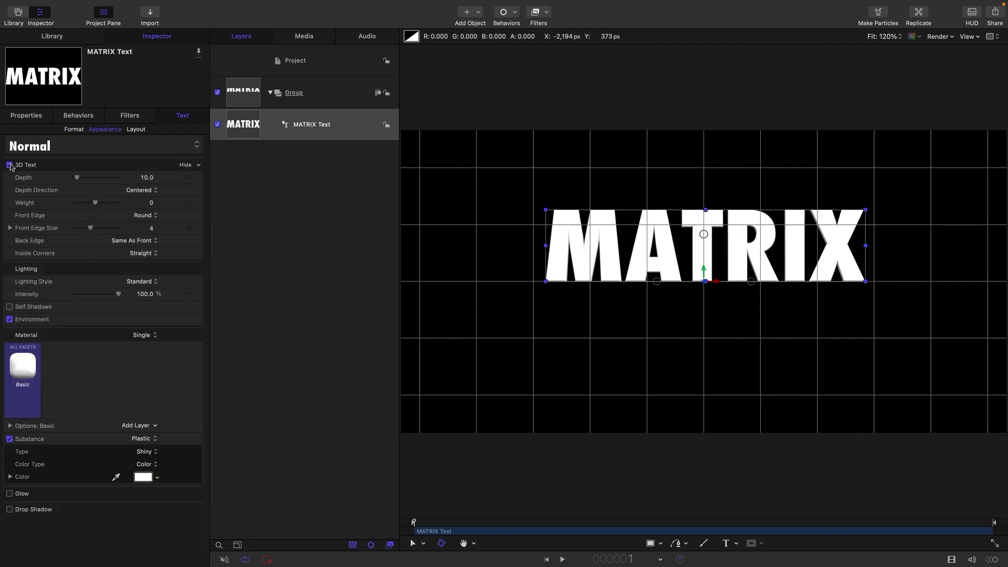
left_click(141, 177)
type("150")
key("Return")
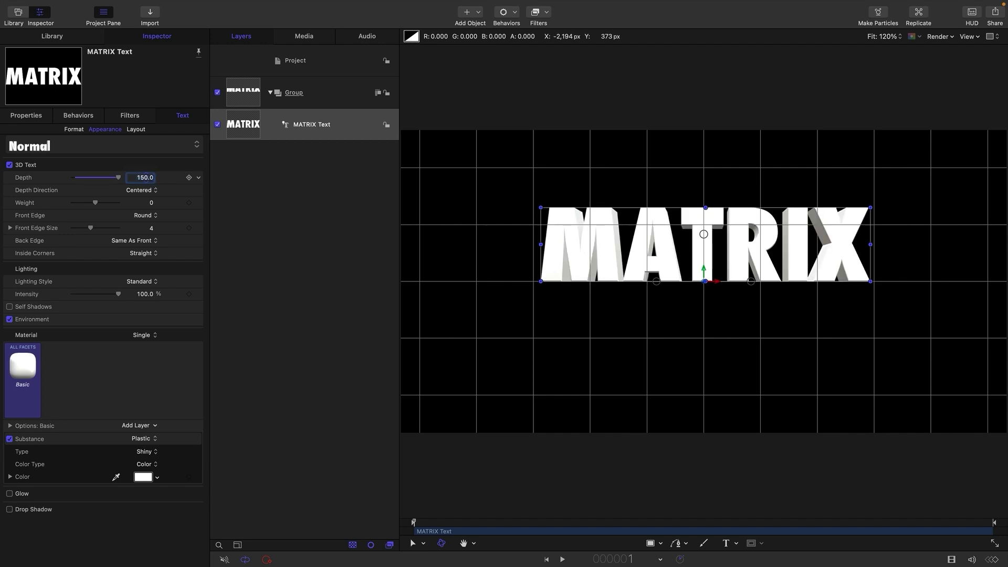
Give the 3D text a dark grey material and hide the canvas overlays
left_click(143, 477)
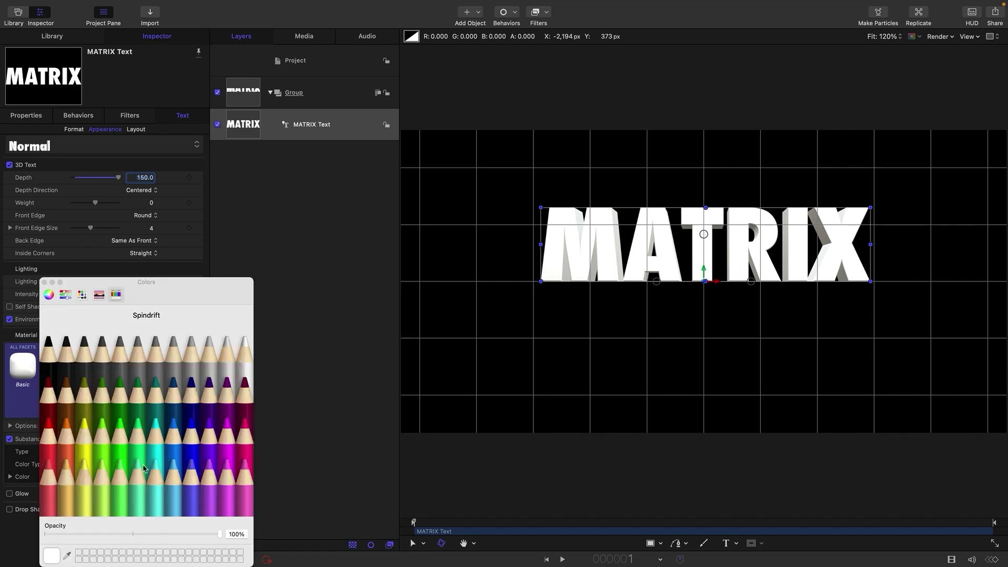
left_click(69, 363)
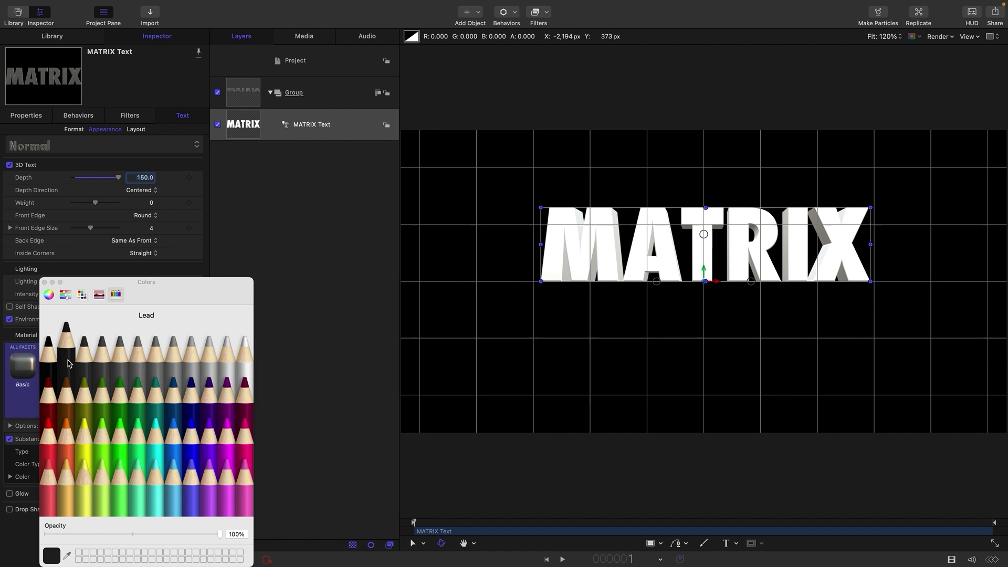
key("super+shift+c")
key("super+apostrophe")
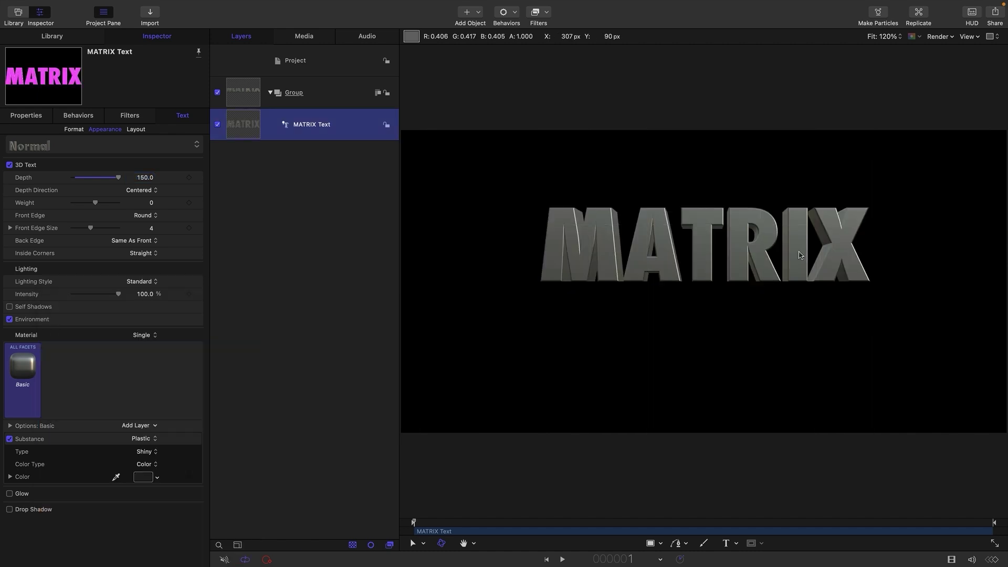
Enable Fixed Resolution on the Group with width and height both 3000
left_click(246, 93)
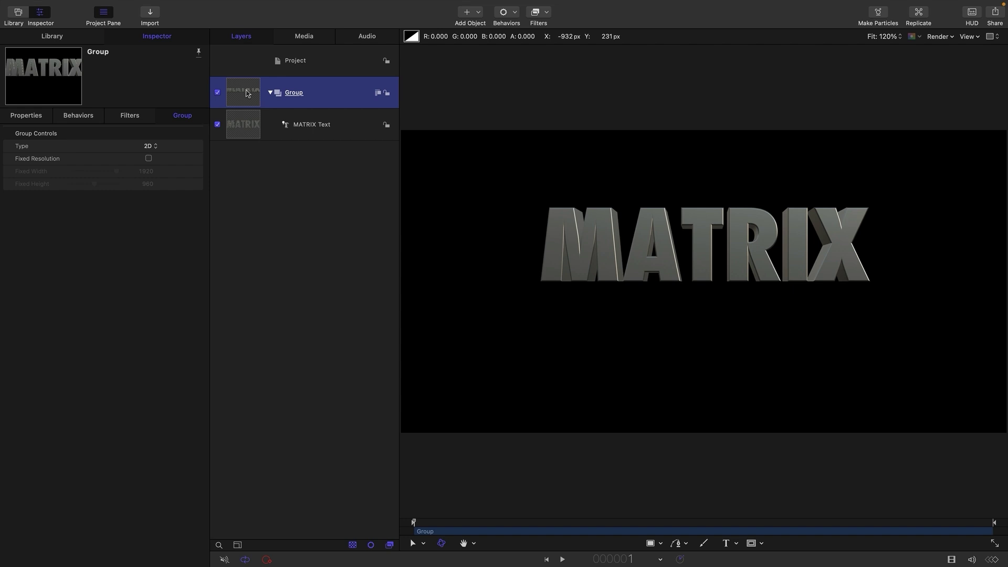
left_click(149, 158)
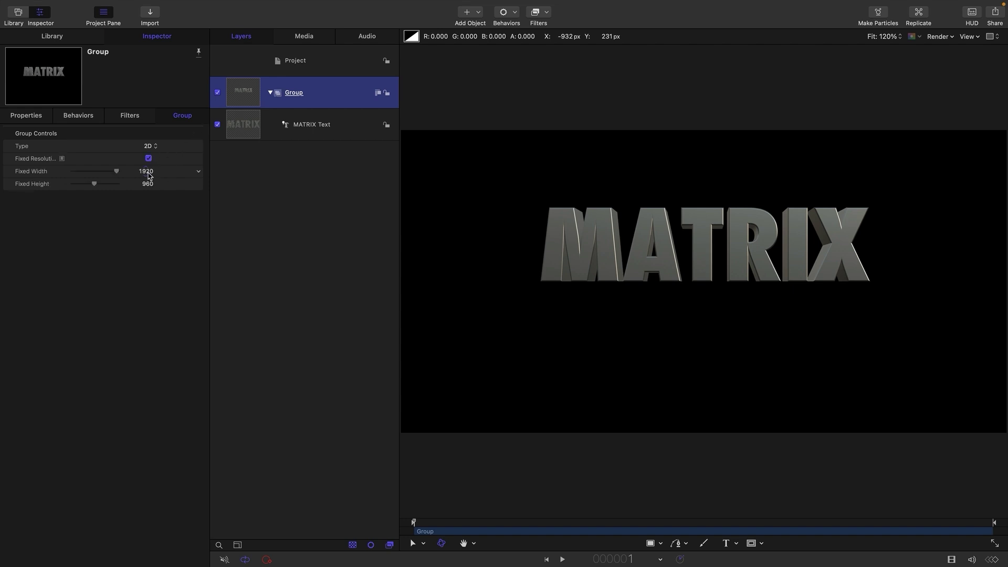
left_click(148, 174)
type("3000")
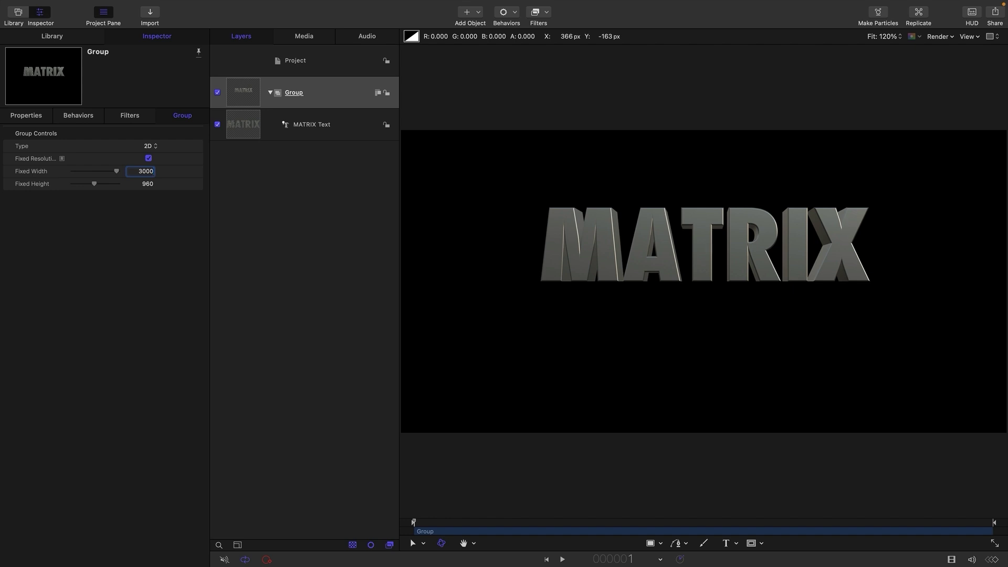
key("Return")
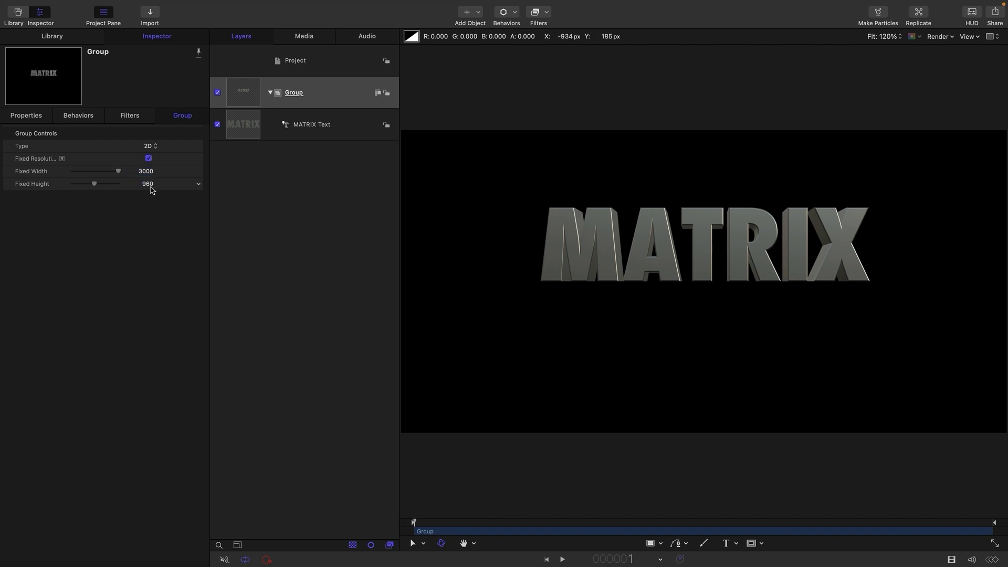
left_click(149, 185)
type("3000")
key("Return")
left_click(245, 94)
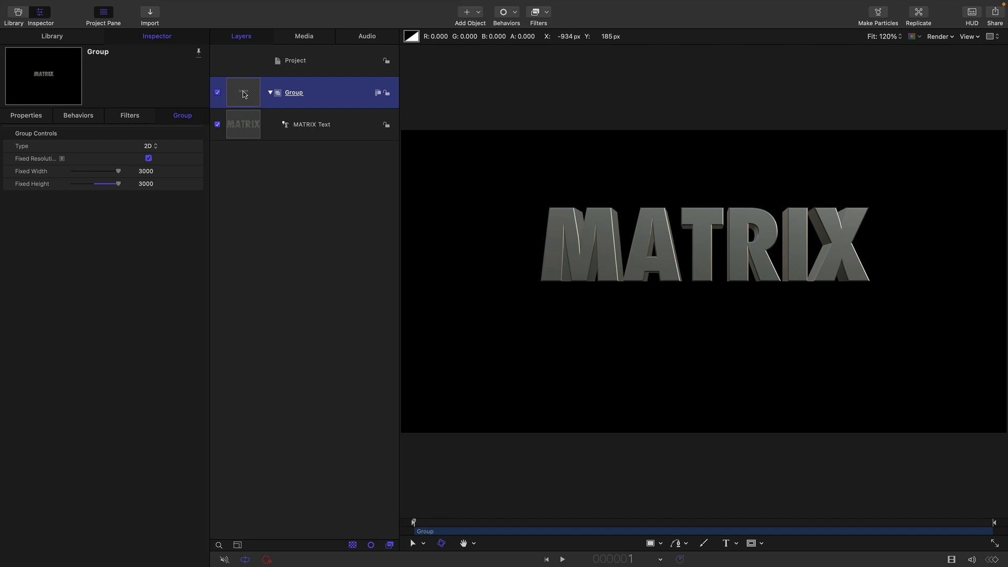
Apply a Stylize > Slit Scan filter to the Group with speed 50
left_click(548, 14)
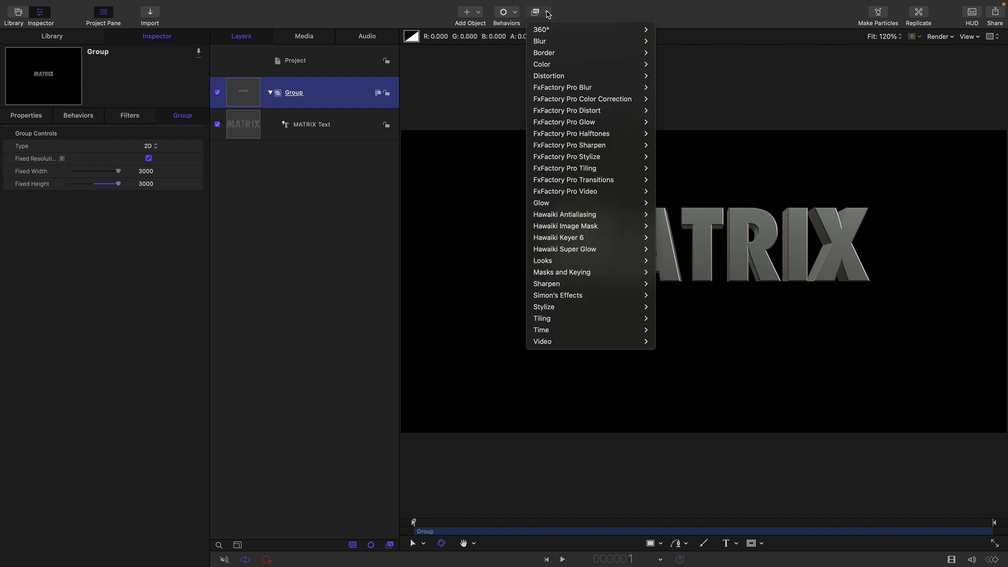
mouse_move(568, 306)
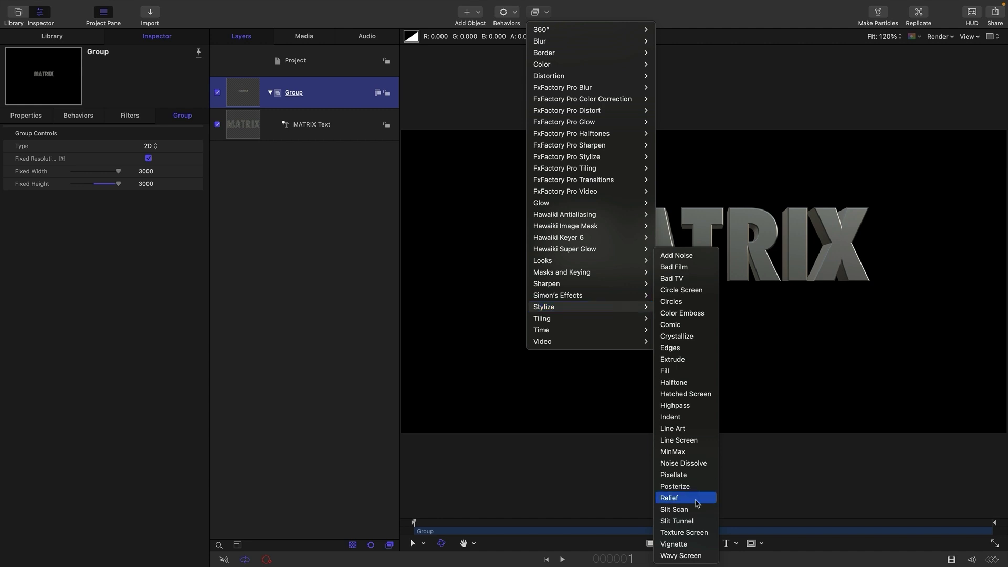
left_click(696, 511)
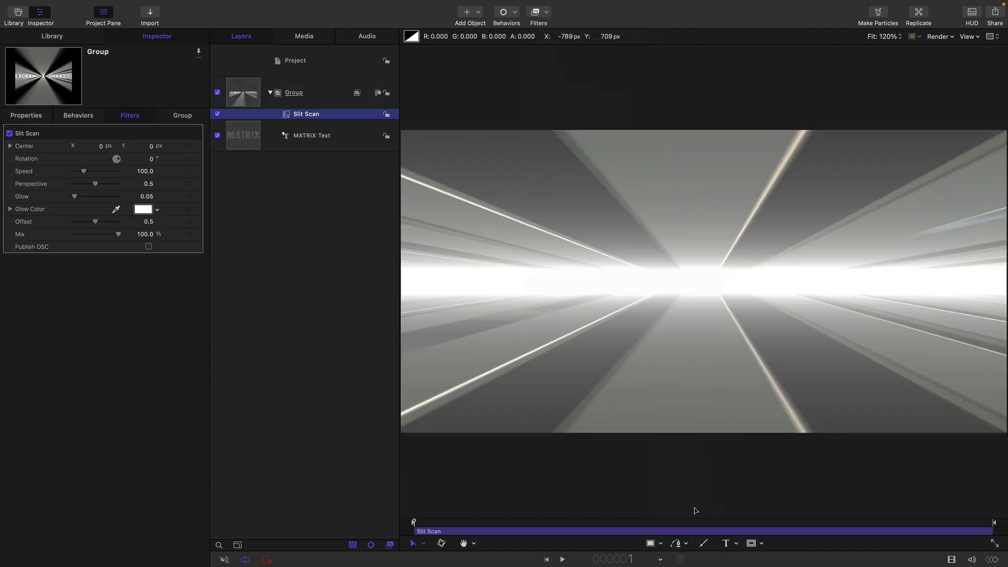
double_click(144, 171)
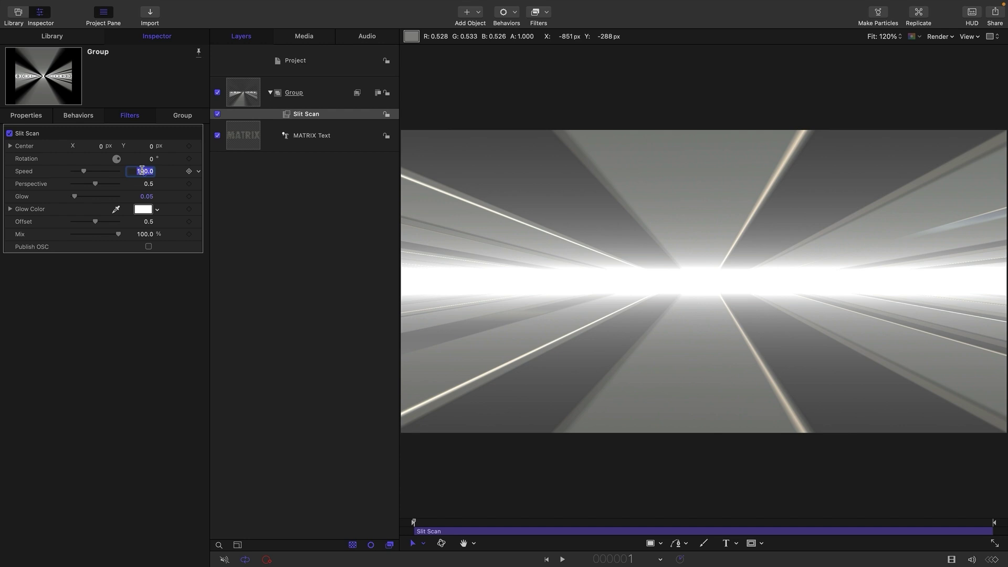
type("50")
key("Tab")
Set the Slit Scan perspective to 0.06, glow to 0 and mix to 50%
key("BackSpace")
key("Return")
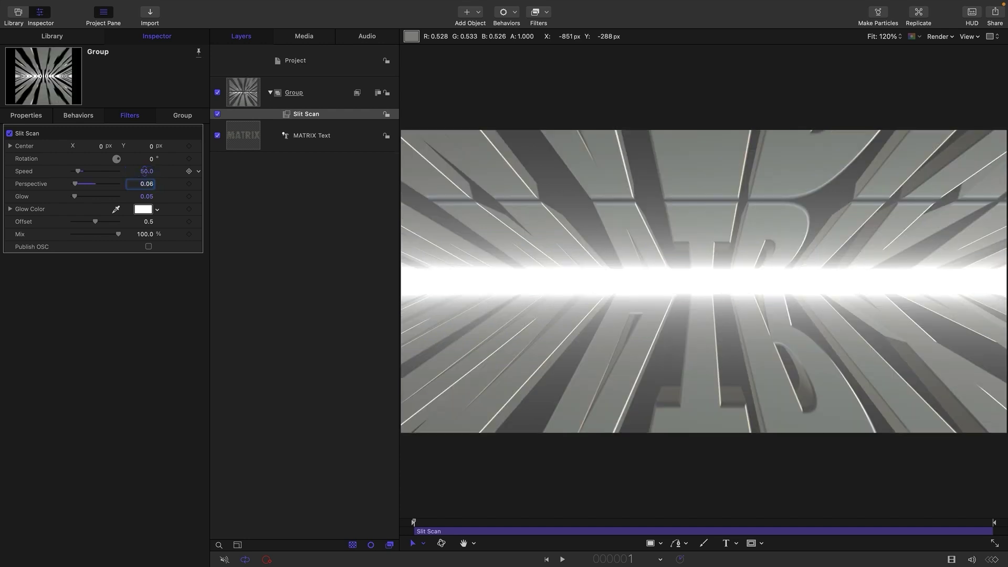
key("Tab")
type("0")
key("Return")
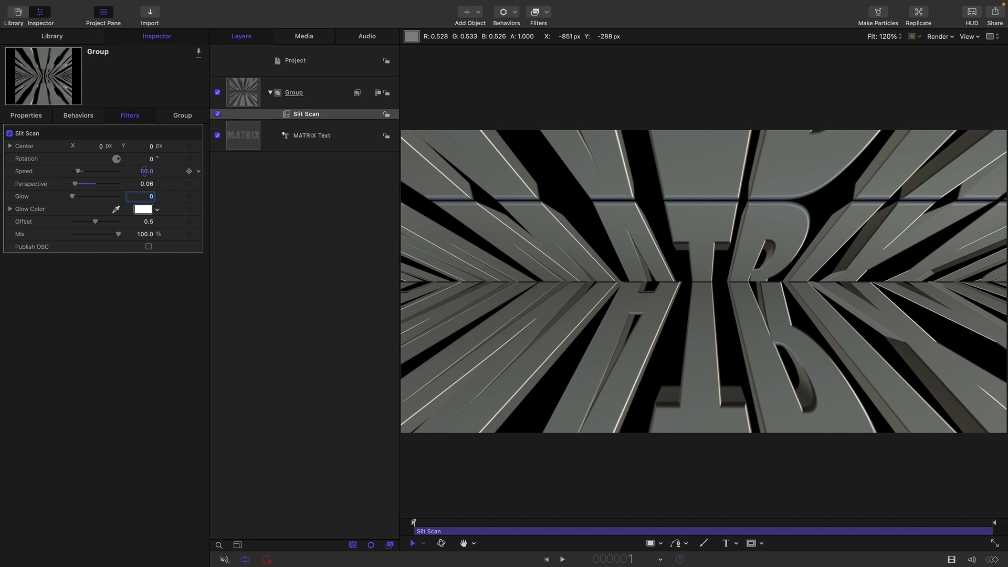
left_click(147, 234)
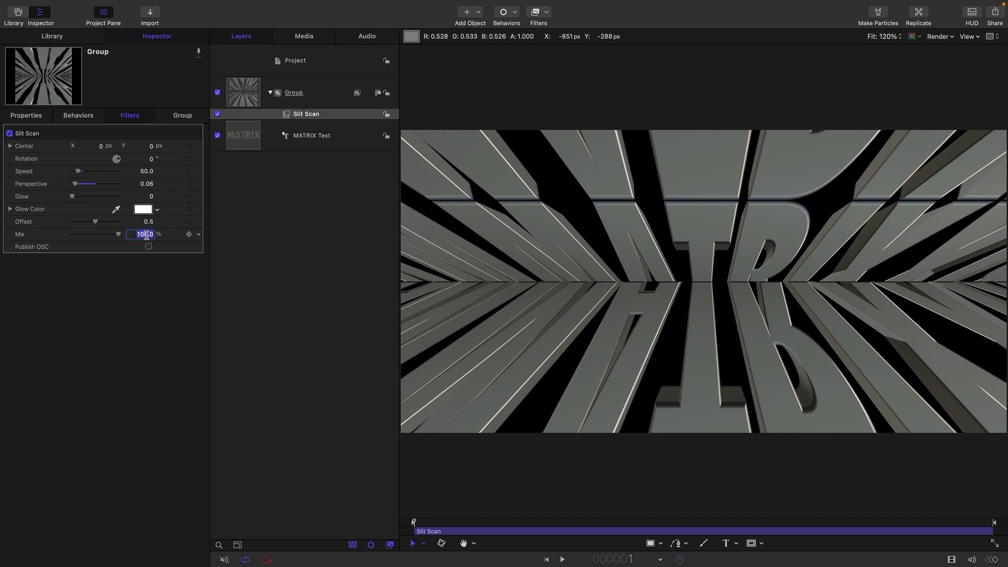
type("50")
key("Return")
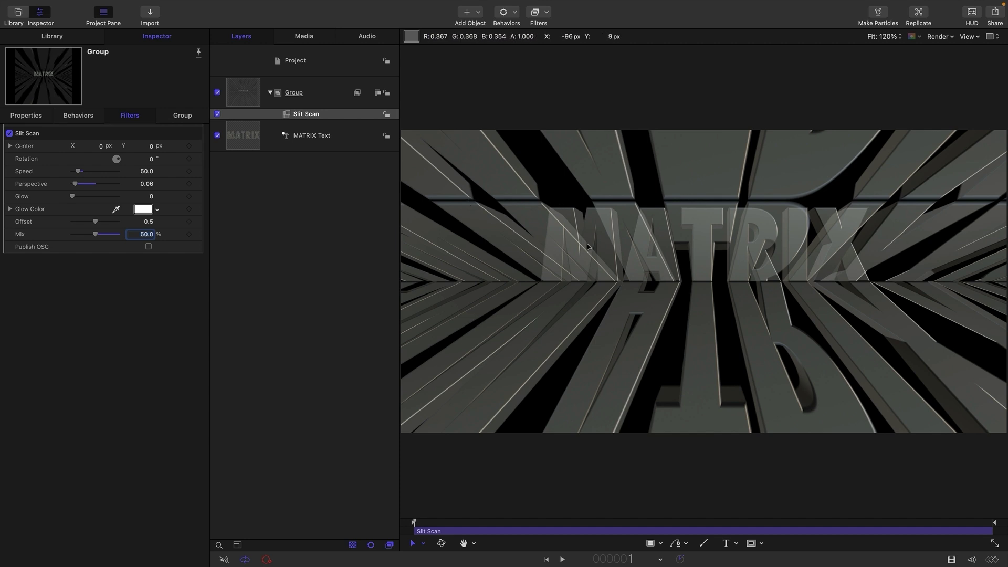
Widen the Group's fixed width to 3300
left_click(249, 92)
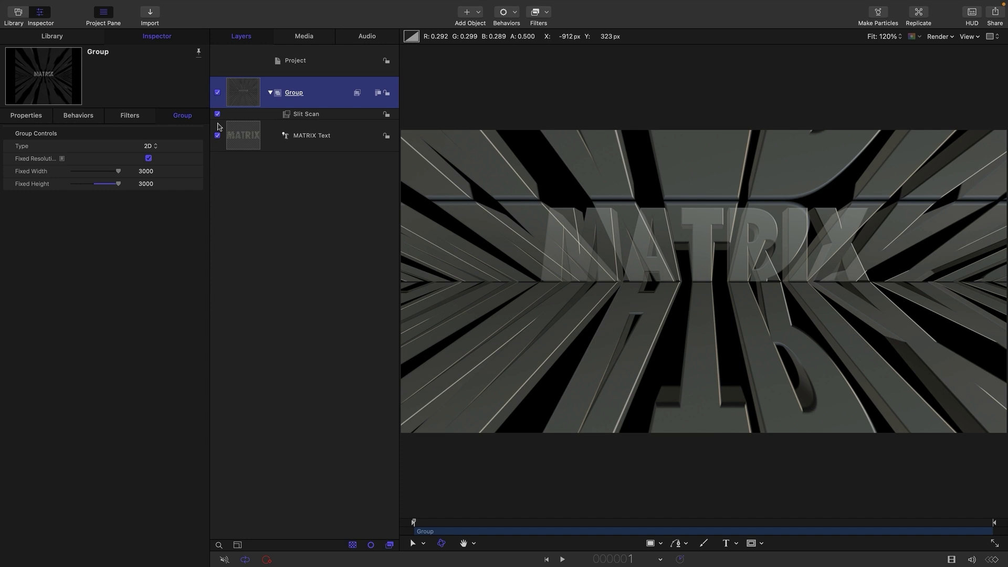
left_click(148, 172)
left_click_drag(148, 175, 215, 176)
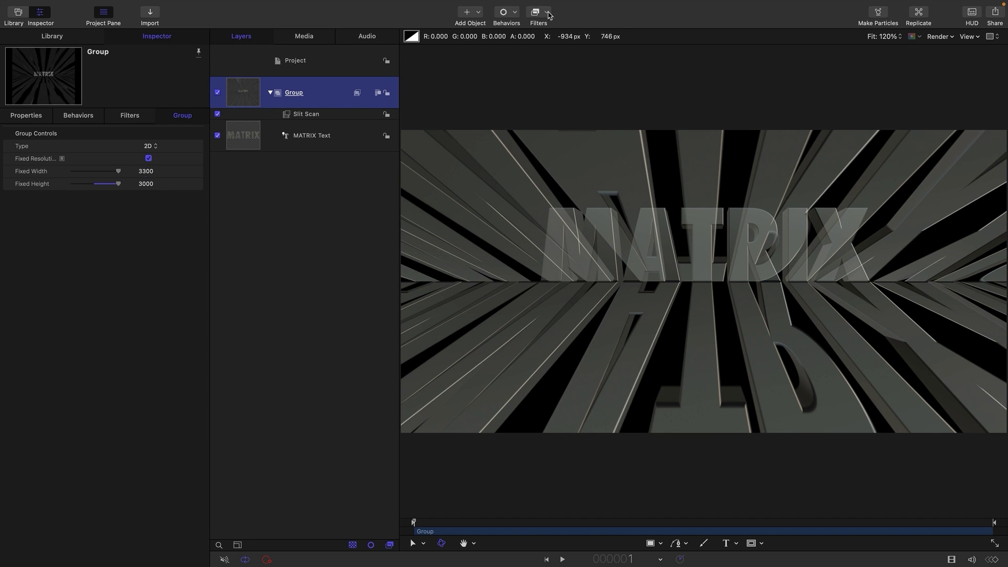
Add a Threshold filter set to 0.33 with smoothness 0.4
left_click(548, 13)
mouse_move(578, 64)
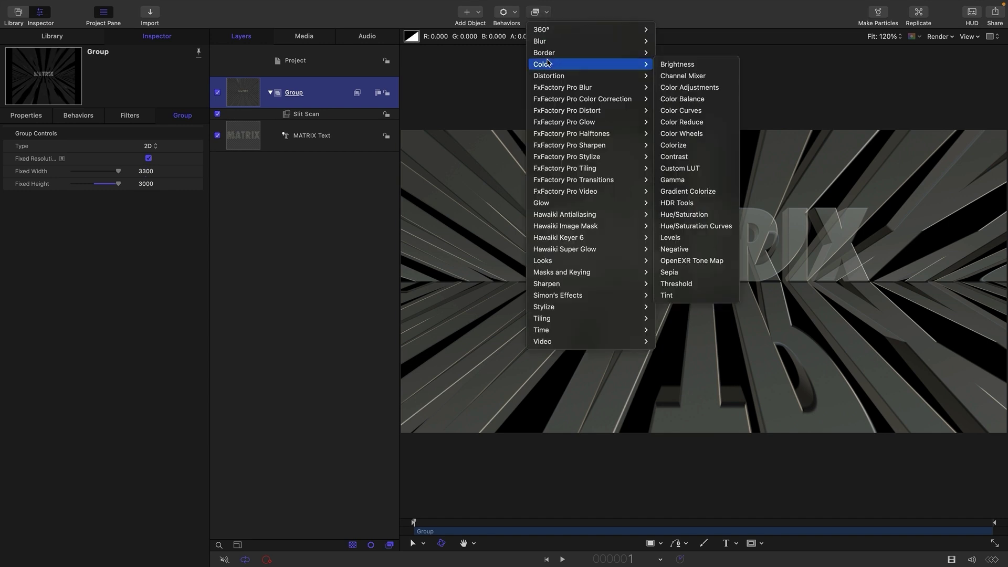
left_click(705, 283)
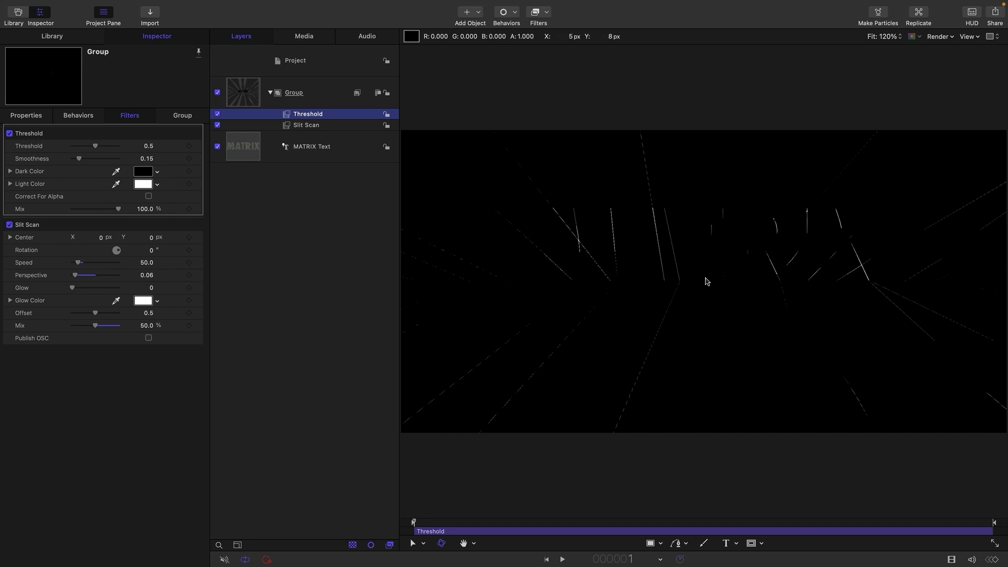
left_click(150, 146)
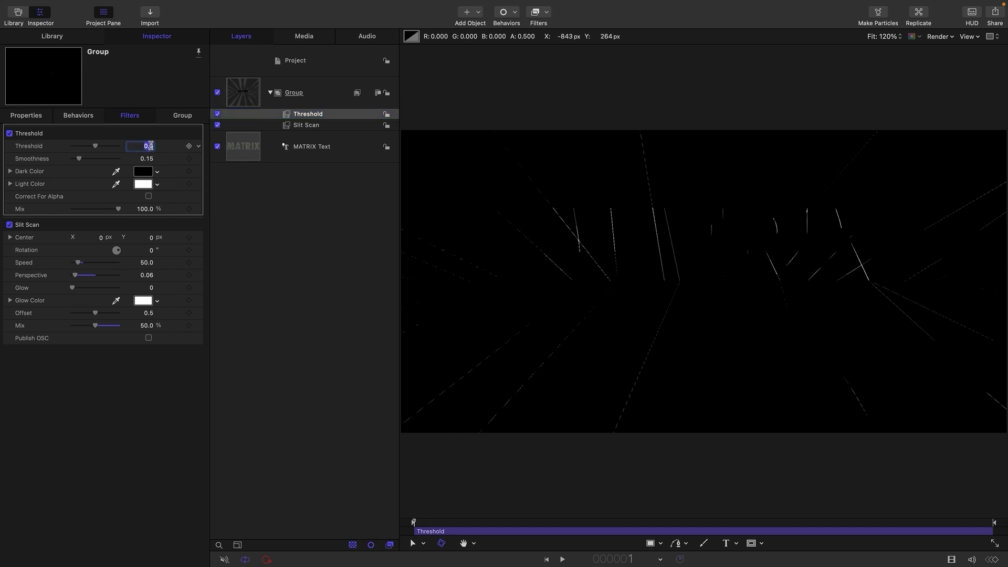
key("BackSpace")
type(".33")
key("Tab")
type(".4")
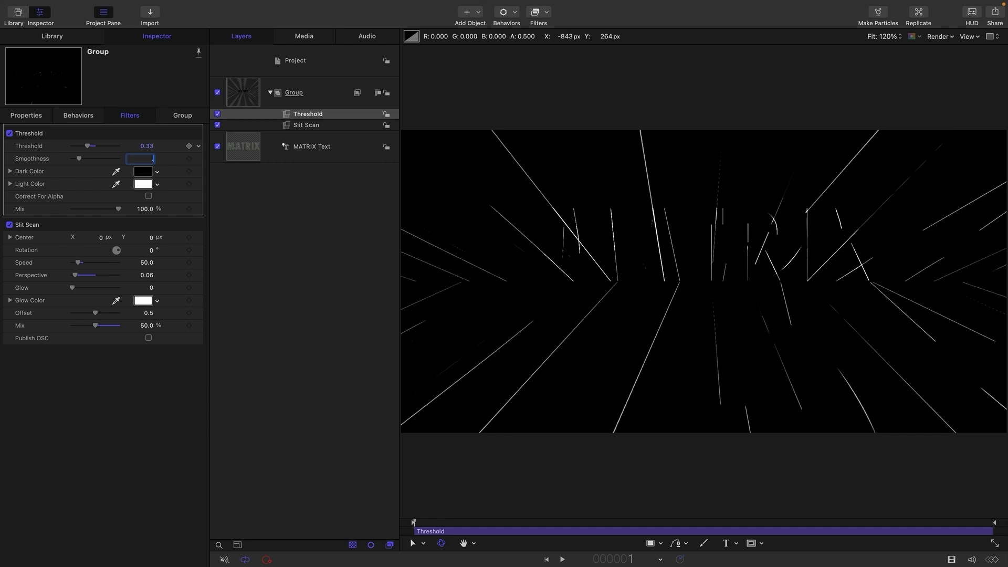
key("Return")
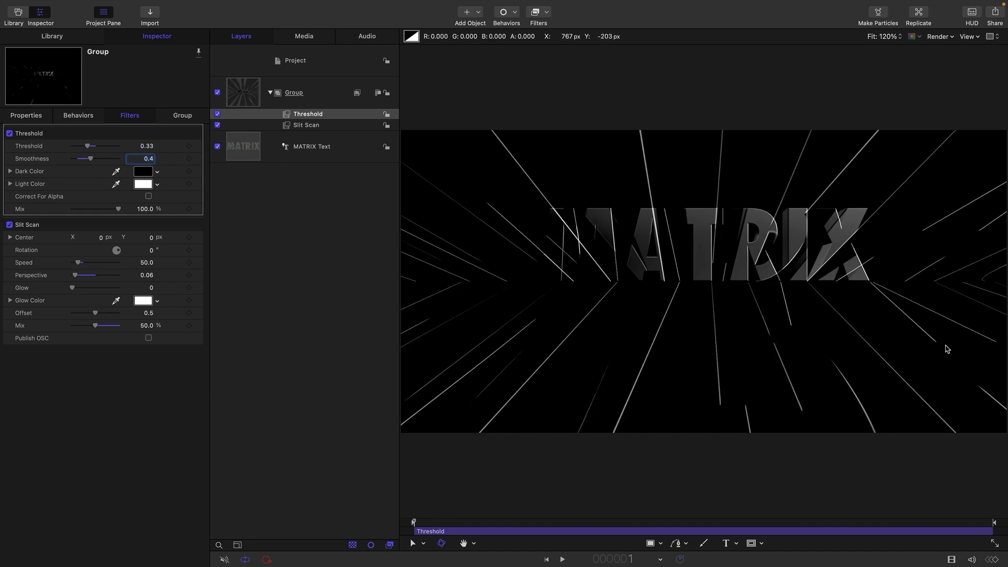
Oscillate the Slit Scan Center Y with amplitude 0.5 and speed 20
left_click(11, 238)
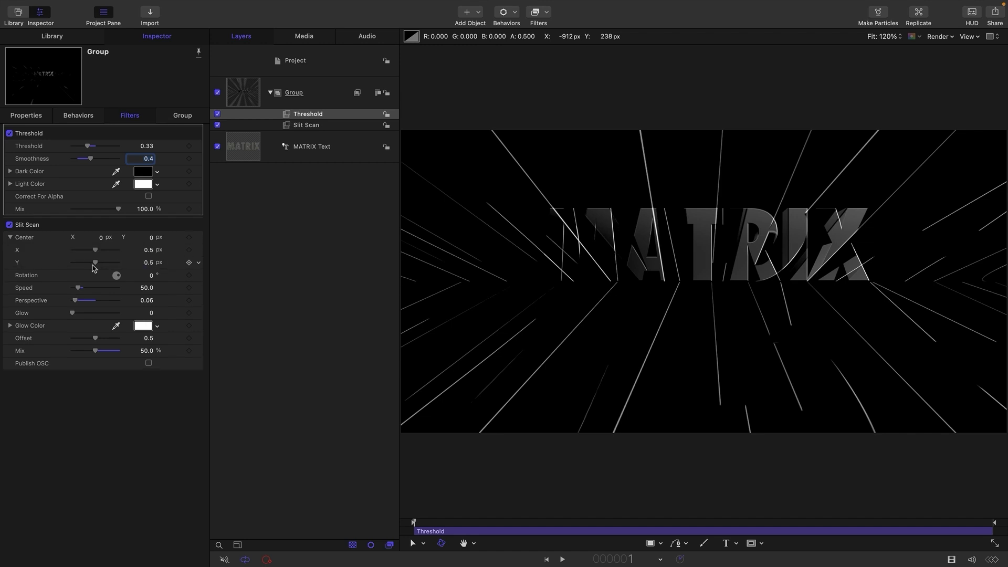
left_click(200, 263)
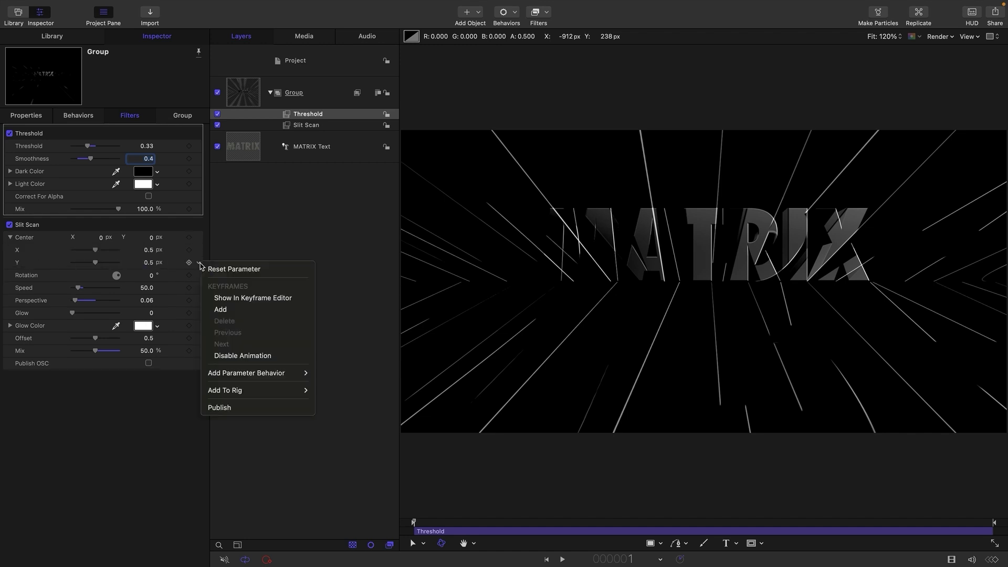
mouse_move(259, 373)
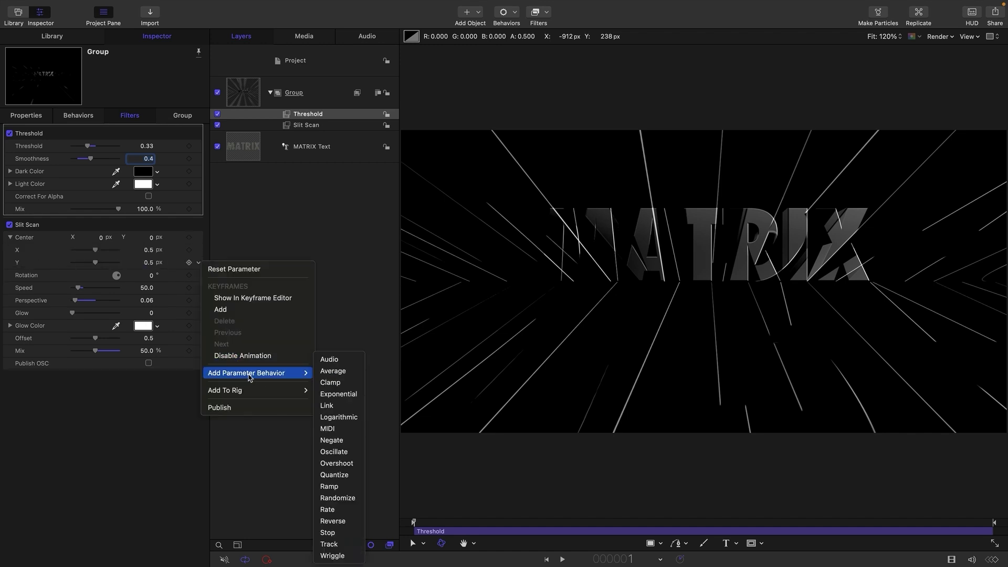
left_click(334, 451)
left_click(143, 171)
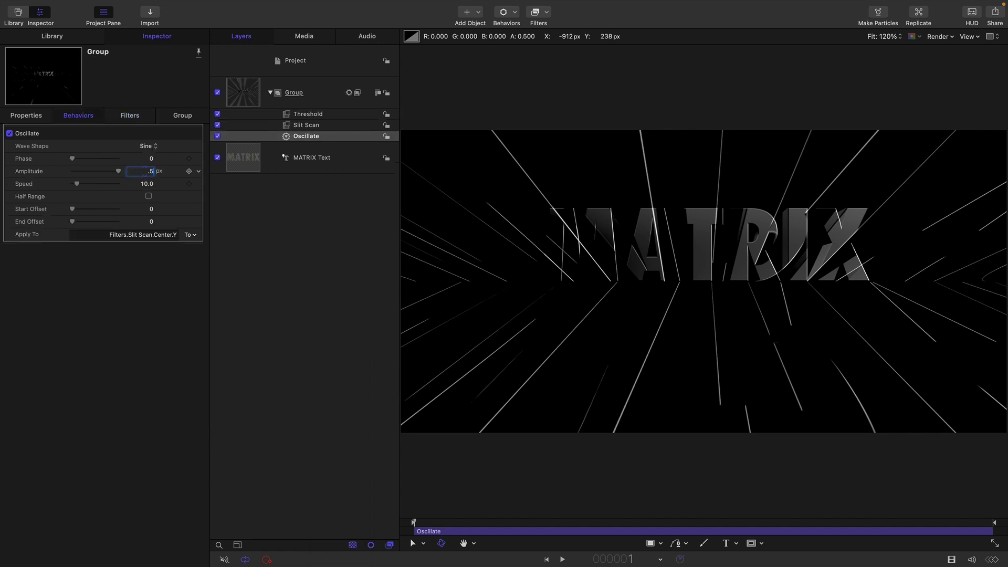
key("Tab")
left_click_drag(437, 525, 396, 515)
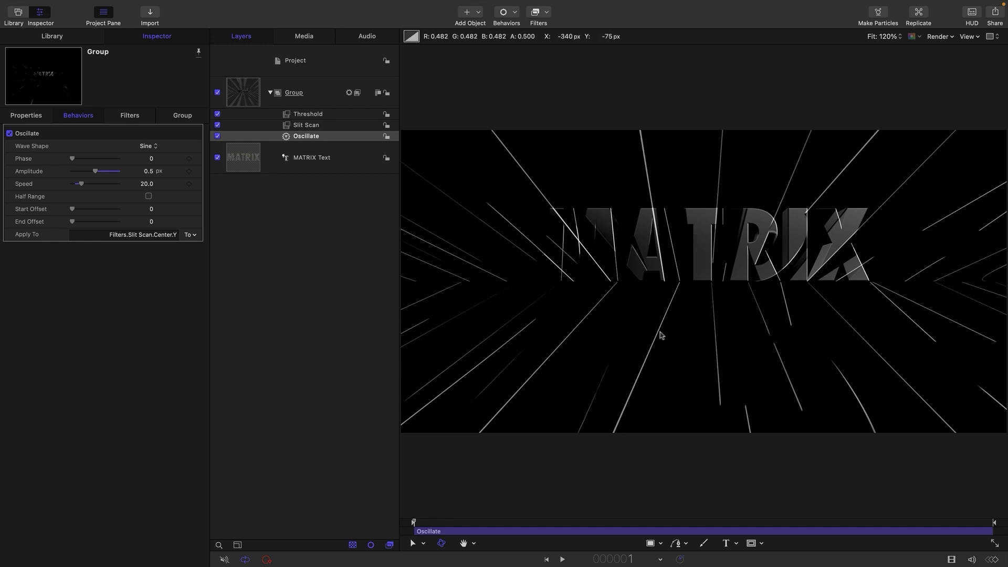
Make a clone layer of the Group and hide the original Group
left_click(269, 93)
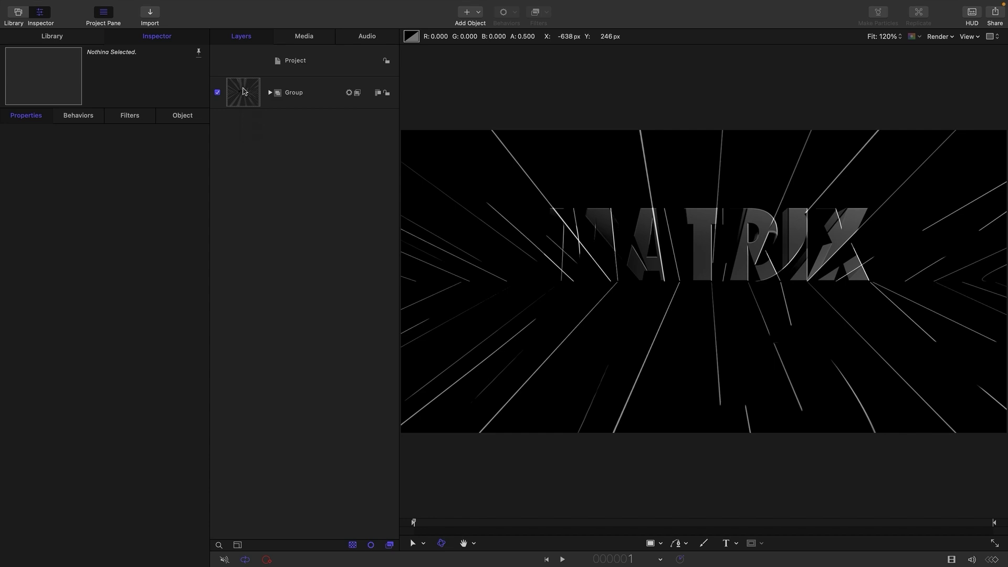
left_click(243, 92)
right_click(243, 92)
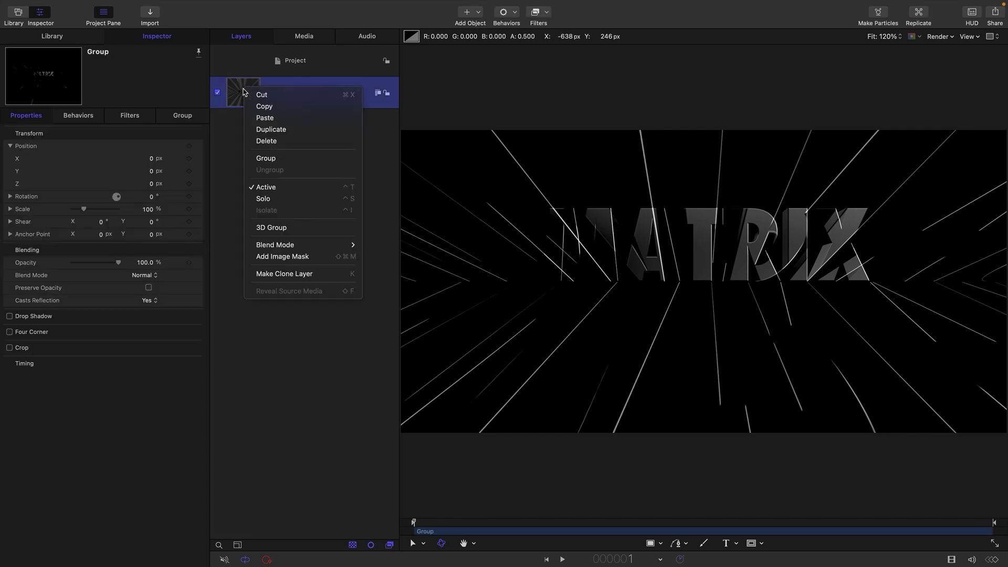
left_click(297, 276)
left_click(217, 157)
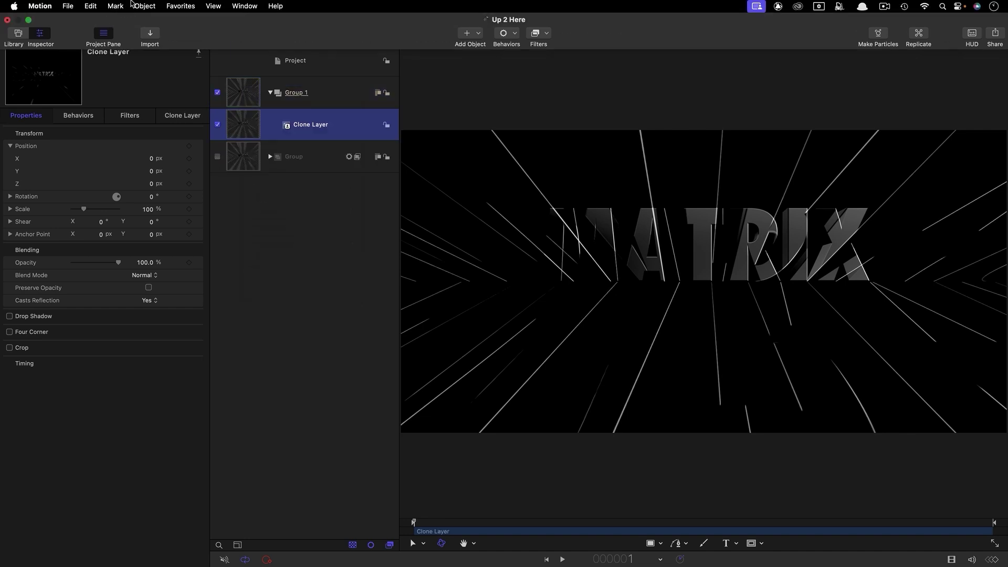
Replicate the clone along a Line with start and end X at 0 and 10 points
left_click(145, 5)
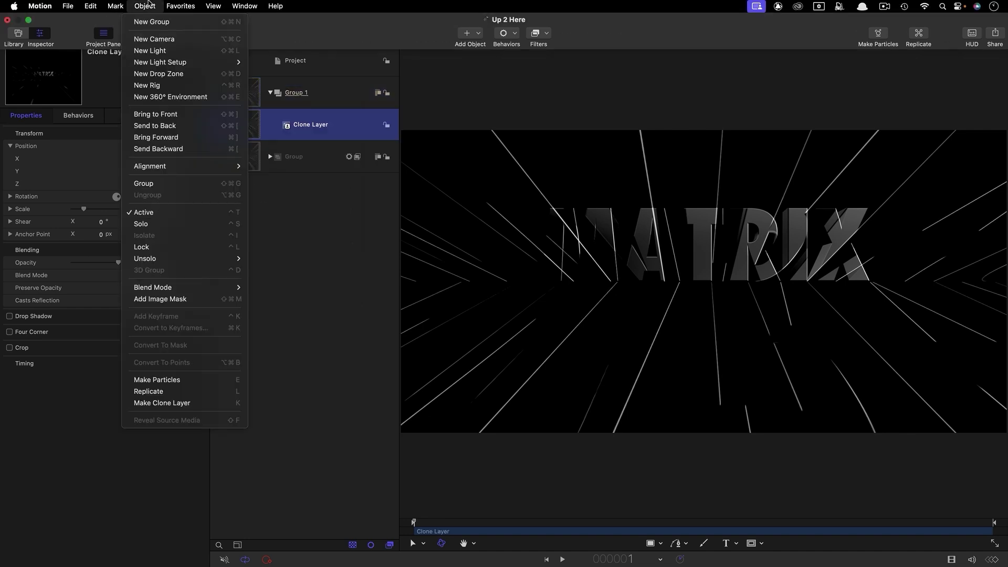
left_click(149, 391)
left_click(143, 147)
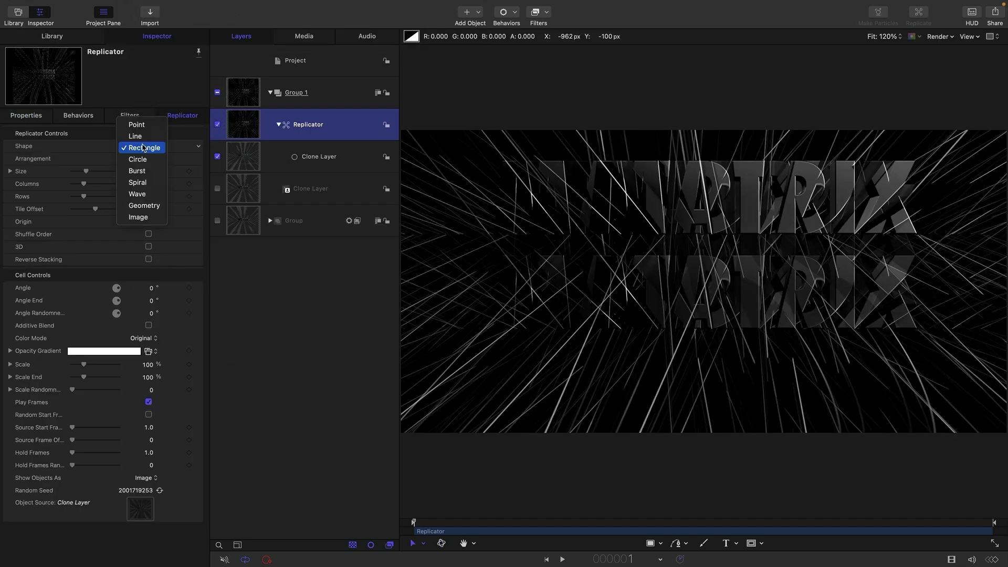
left_click(143, 137)
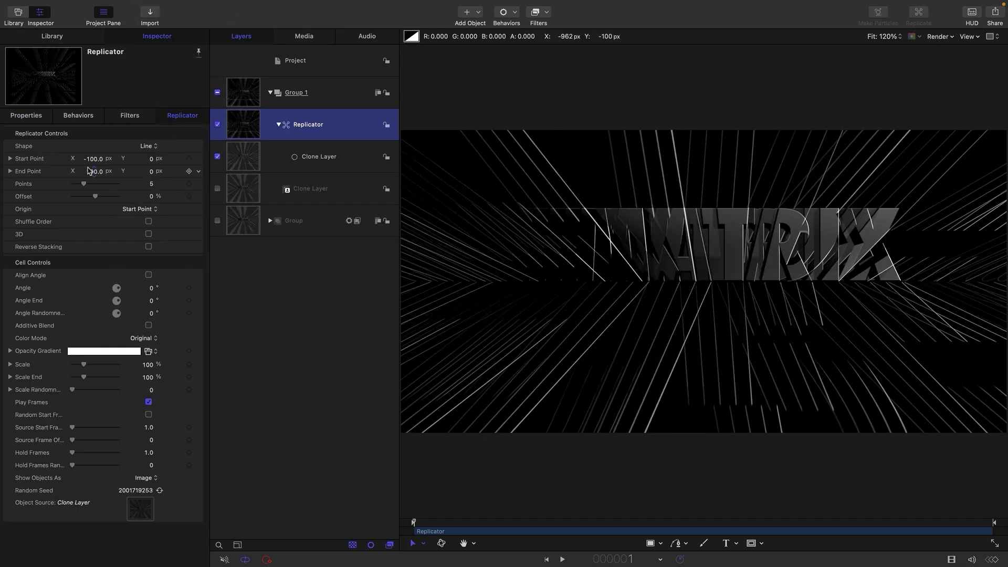
left_click(92, 158)
type("0")
key("Tab")
key("Tab")
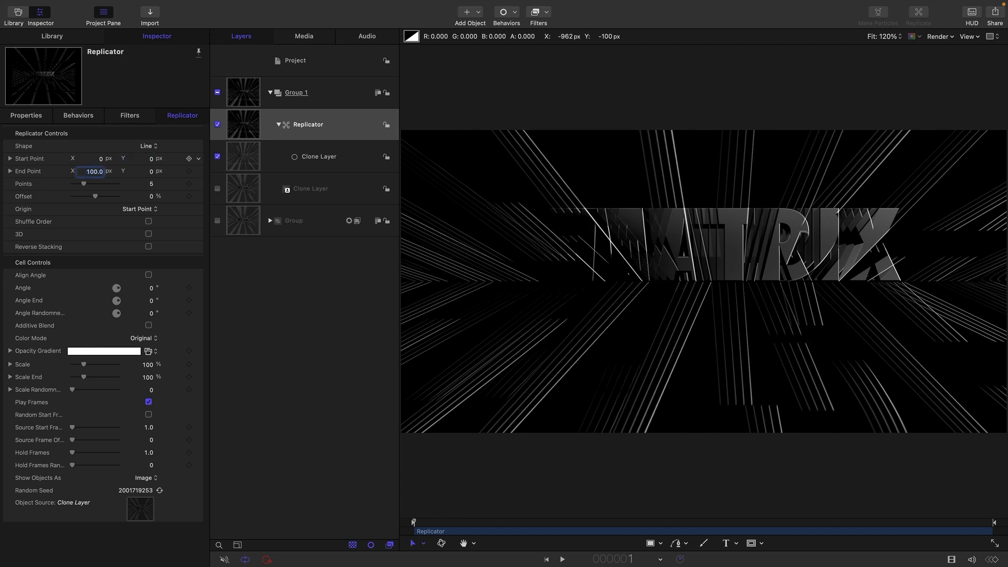
type("0")
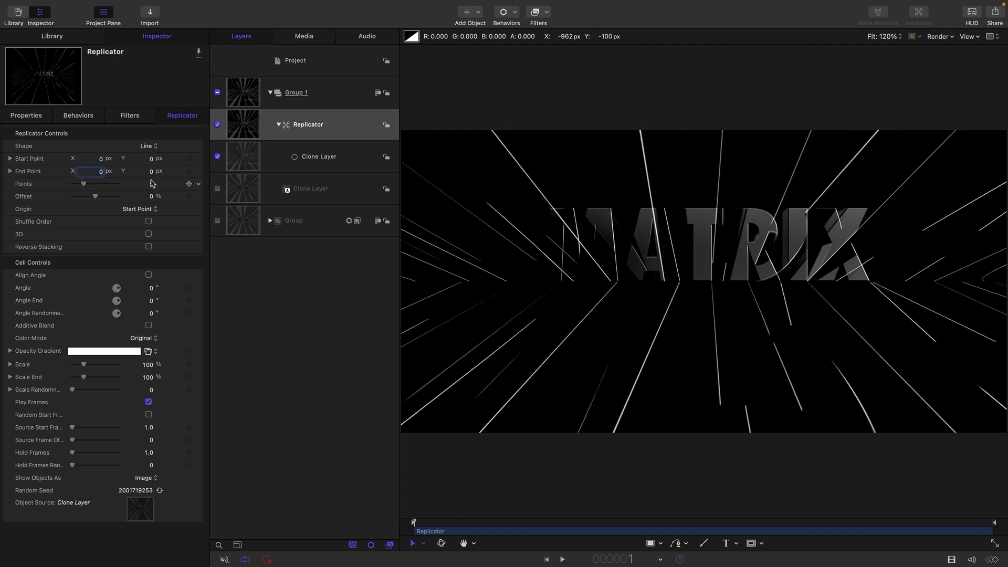
left_click(151, 184)
type("10")
key("Return")
Make the replicator 3D with Play Frames off, frame offset 7 and start point Z 1000
left_click(150, 234)
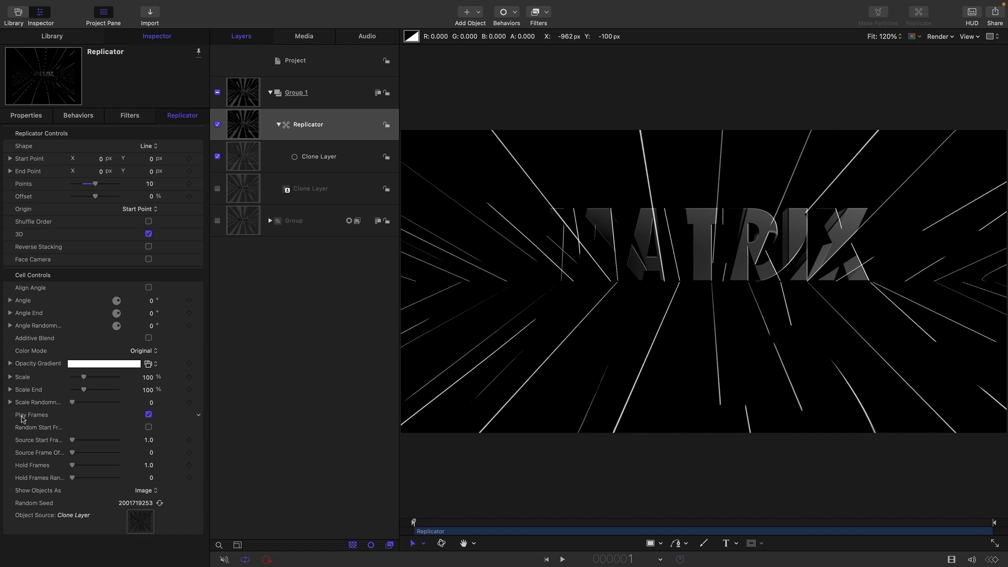
left_click(149, 414)
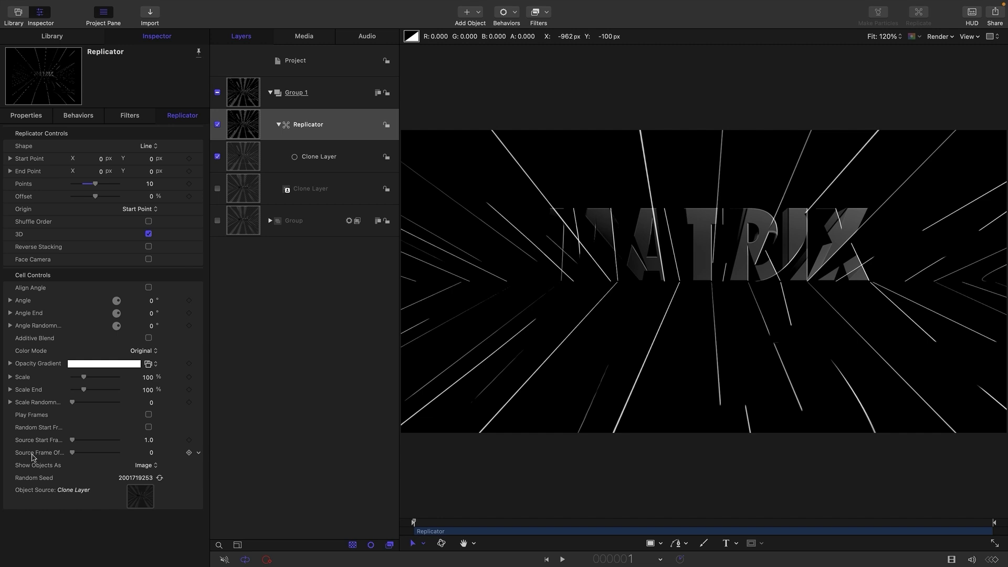
left_click(152, 452)
type("7")
key("Return")
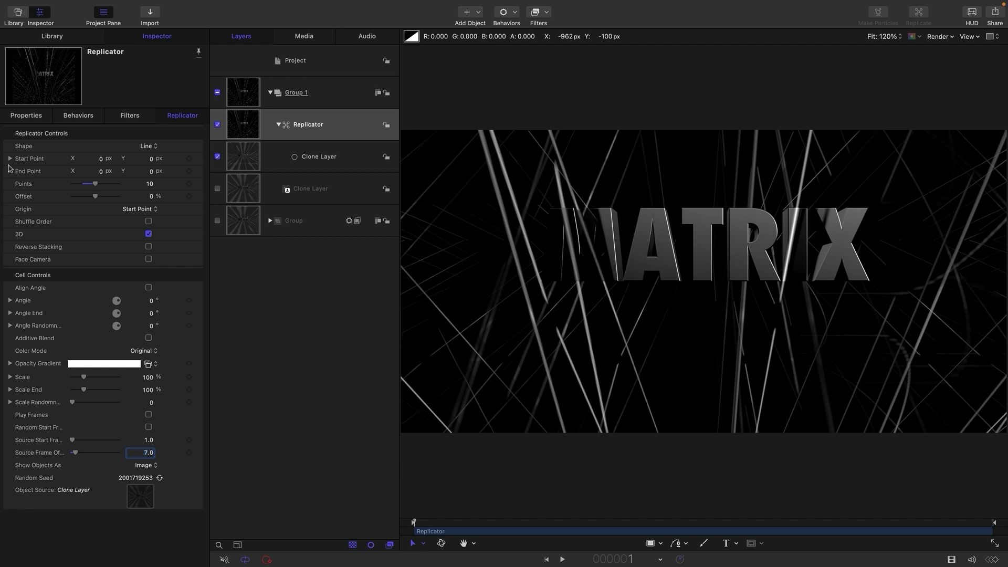
left_click(10, 159)
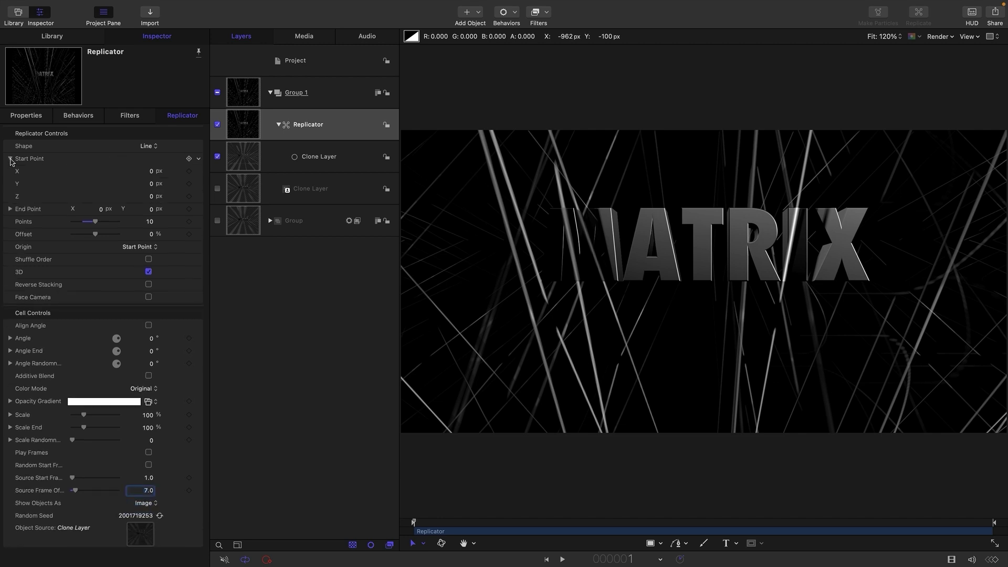
left_click(151, 198)
type("1000")
key("Return")
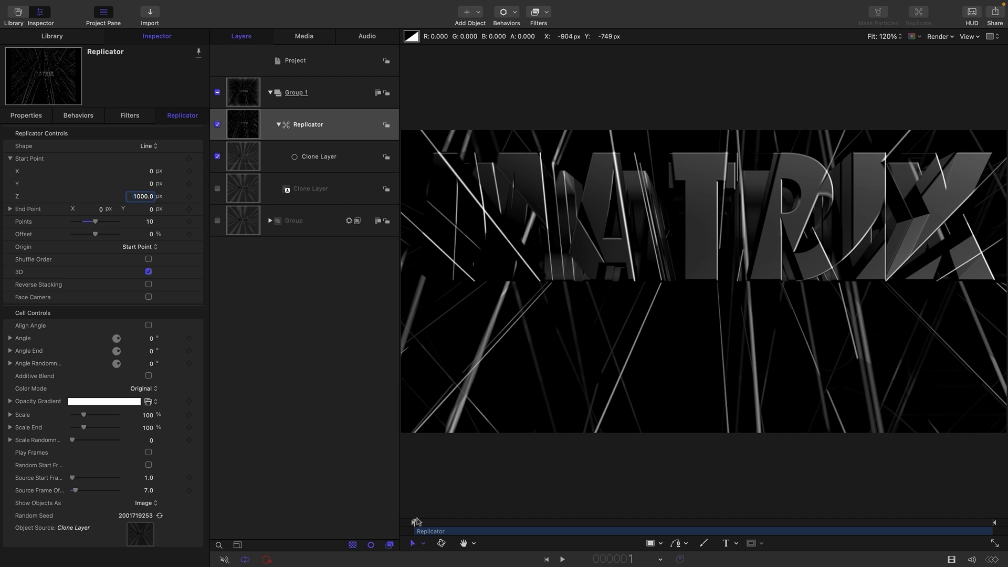
left_click_drag(416, 522, 336, 520)
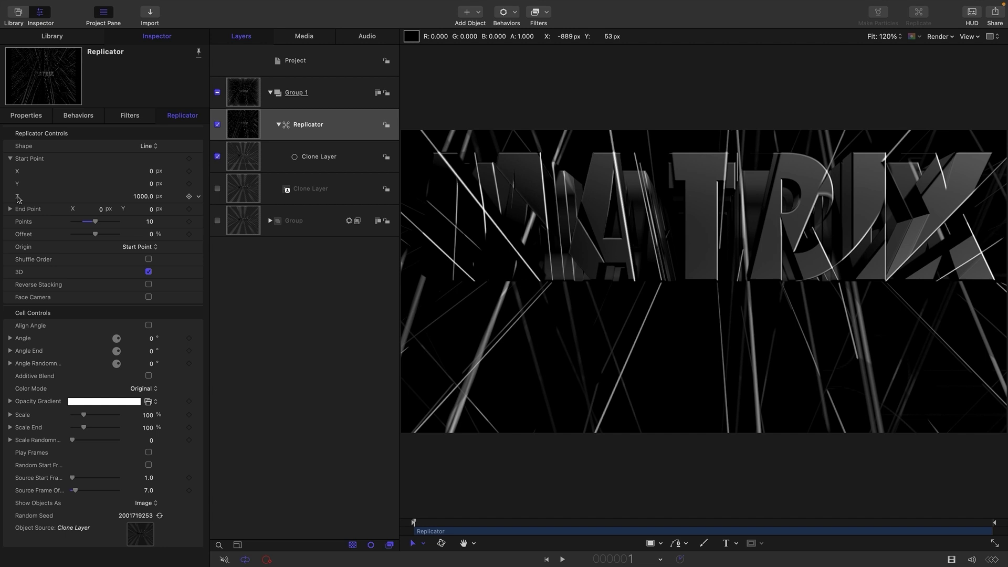
Add a Ramp on the replicator's start point Z, starting at 1500 and ending at 0
left_click(200, 197)
mouse_move(283, 304)
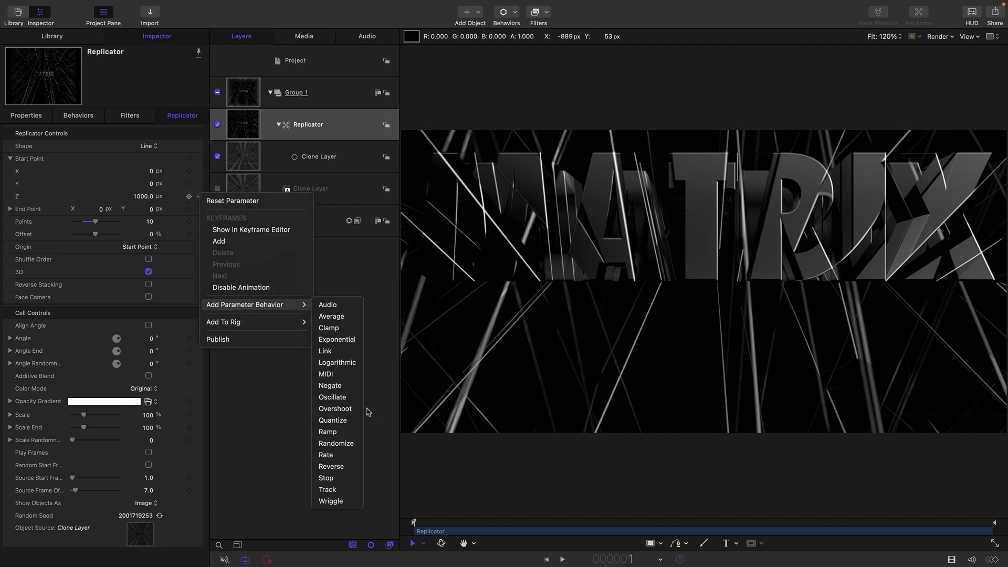
left_click(346, 432)
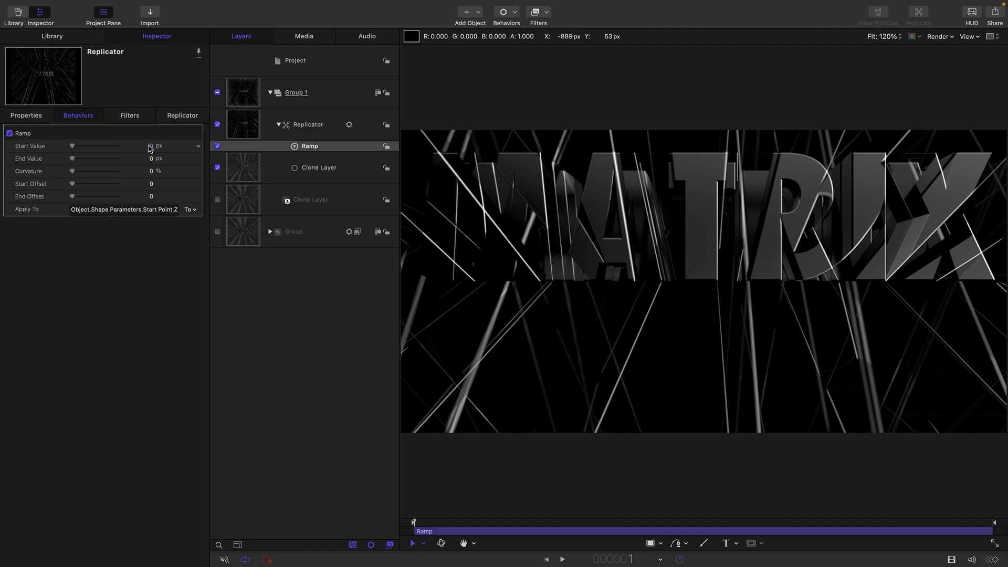
left_click(151, 146)
left_click_drag(414, 523, 1003, 549)
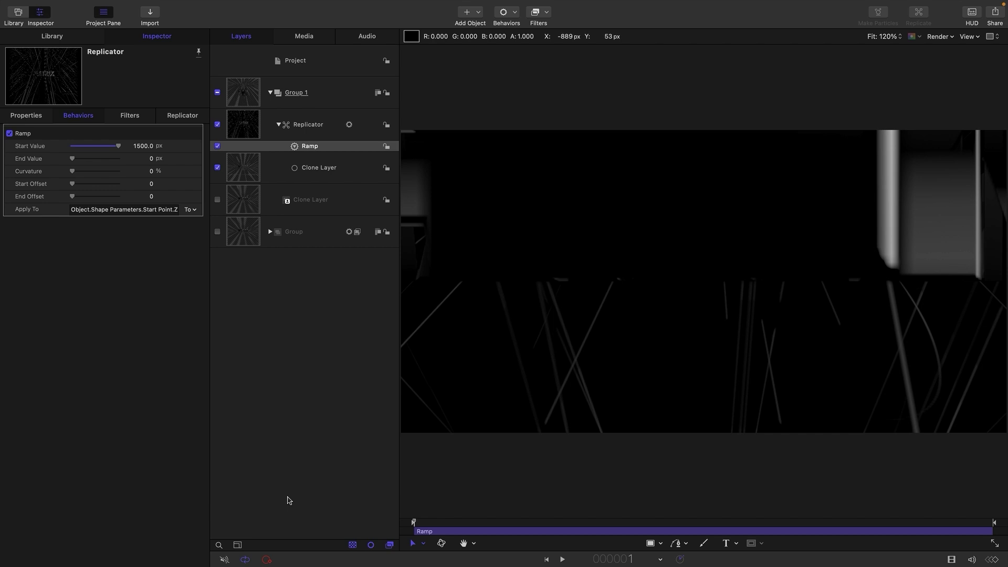
left_click(245, 92)
Make Group 1 a 3D group and add a camera to the scene
right_click(245, 92)
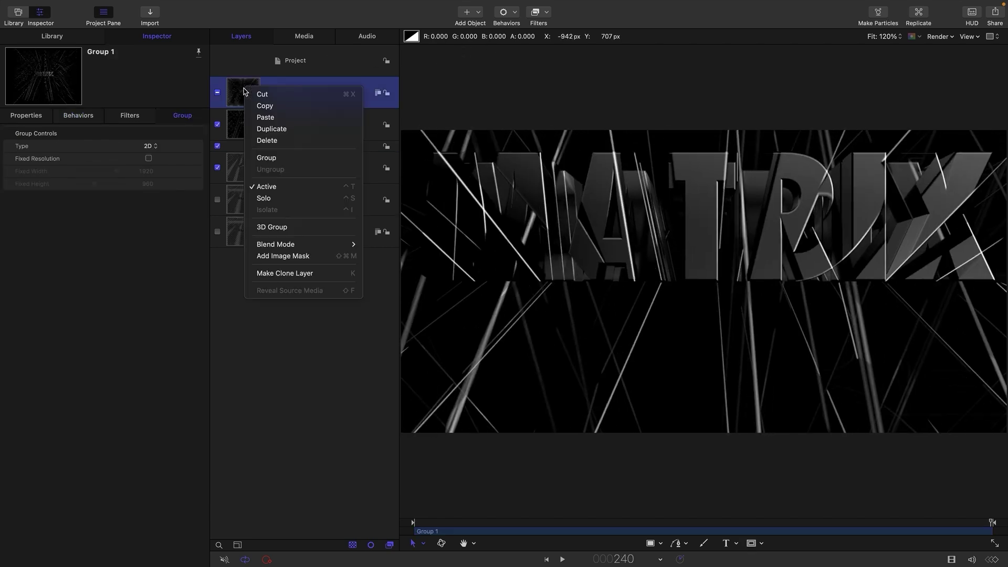
left_click(273, 227)
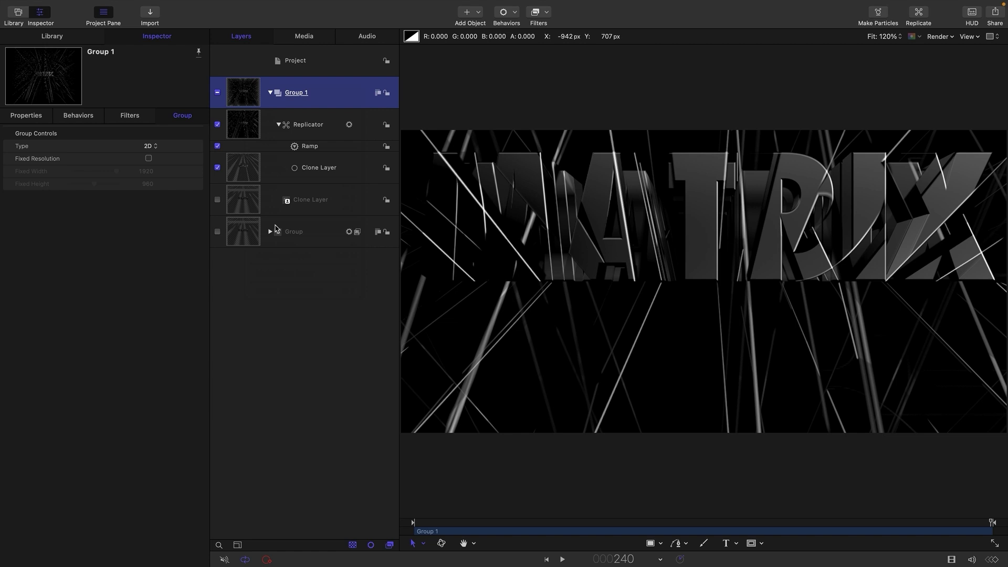
left_click(479, 12)
left_click(491, 47)
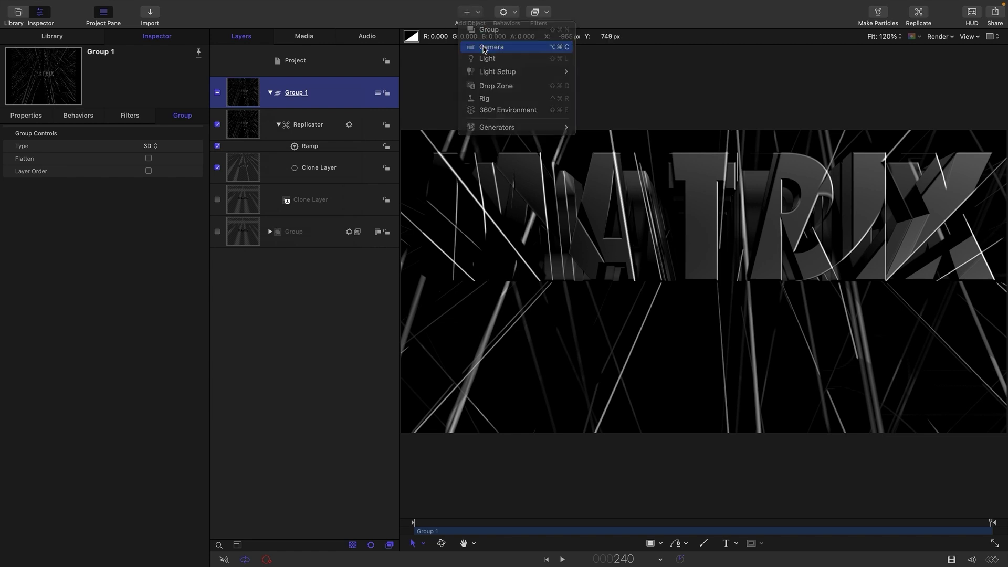
left_click(546, 560)
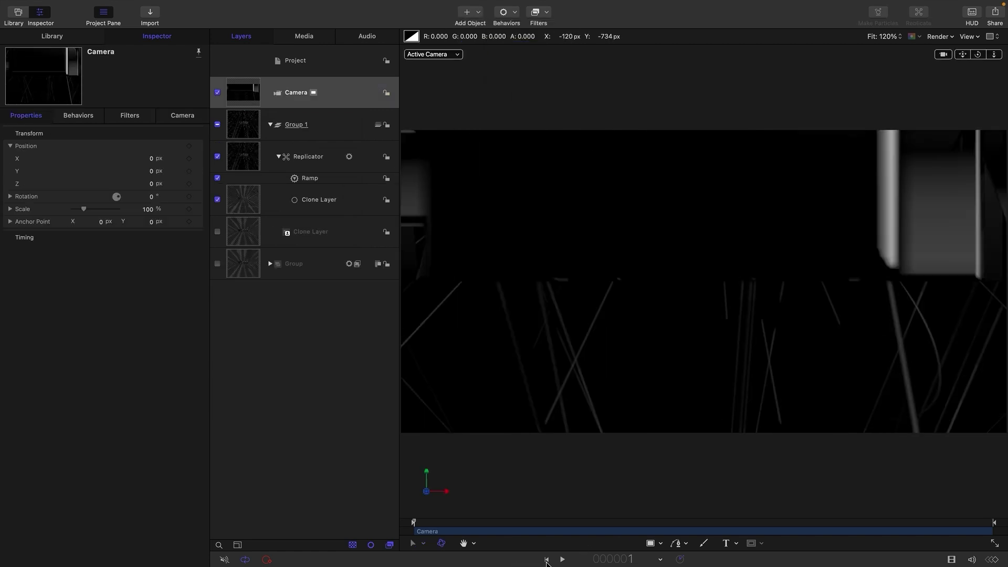
Give the camera a Move behaviour travelling to position Z 1000
left_click(515, 13)
mouse_move(530, 44)
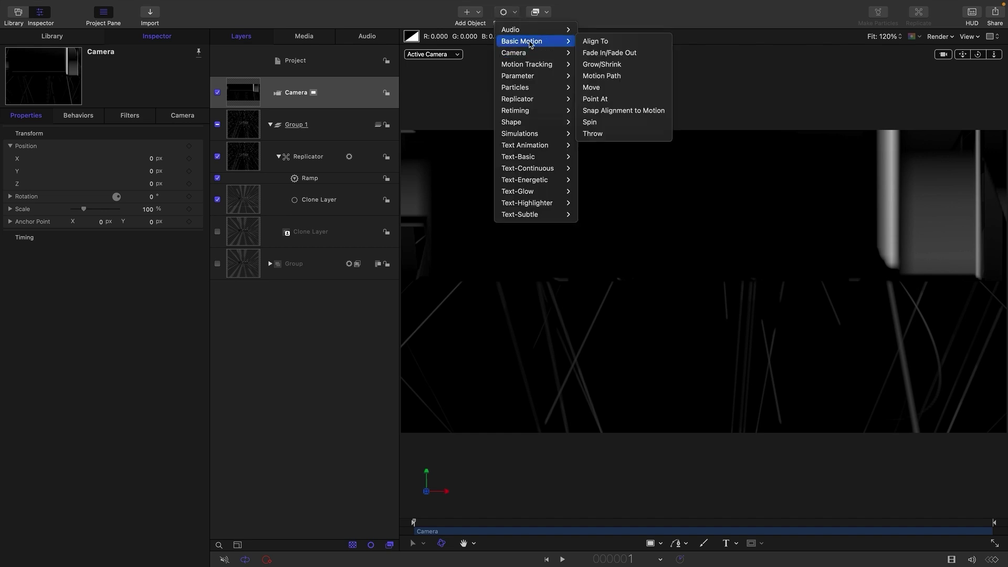
left_click(636, 89)
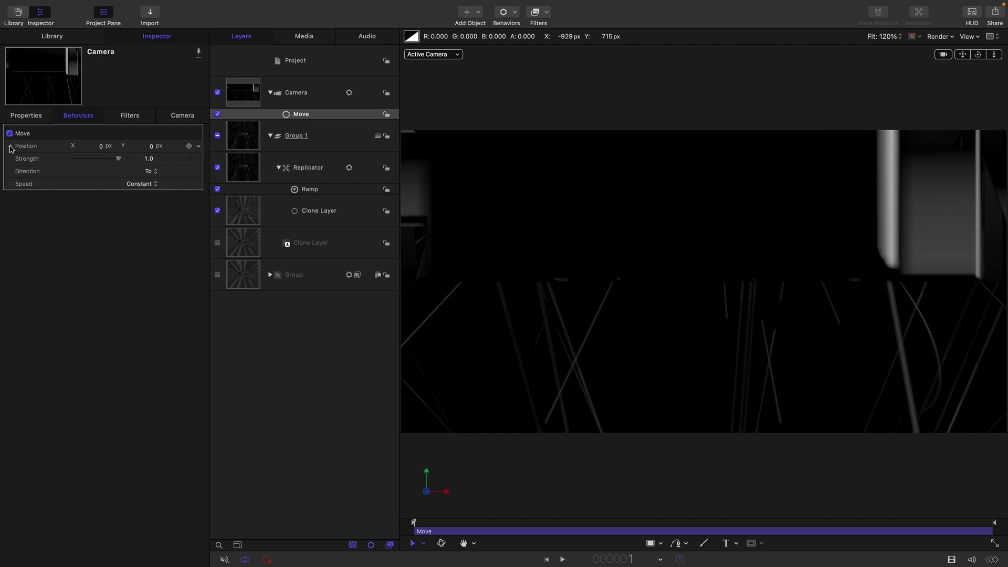
left_click(11, 146)
left_click(150, 184)
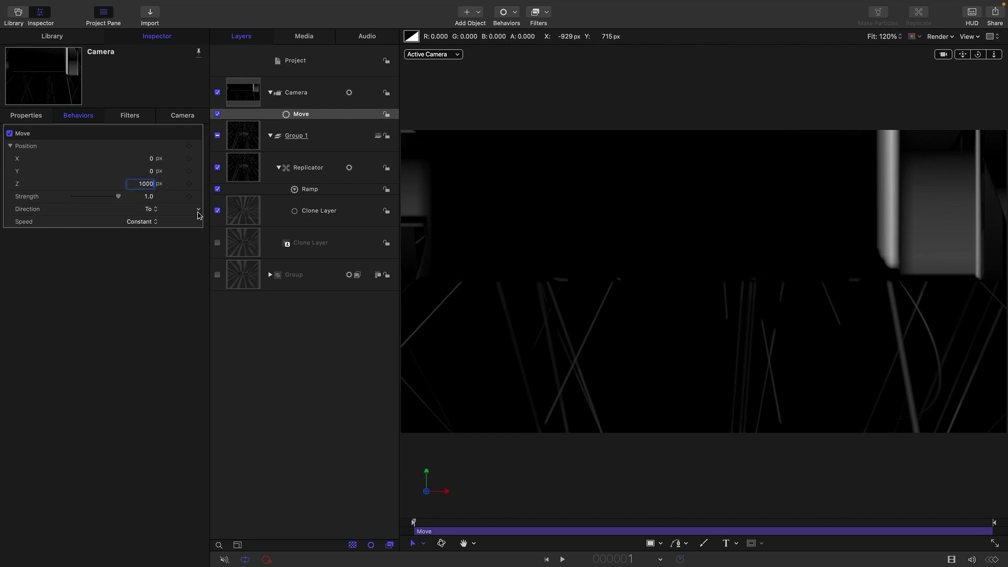
key("Return")
key("space")
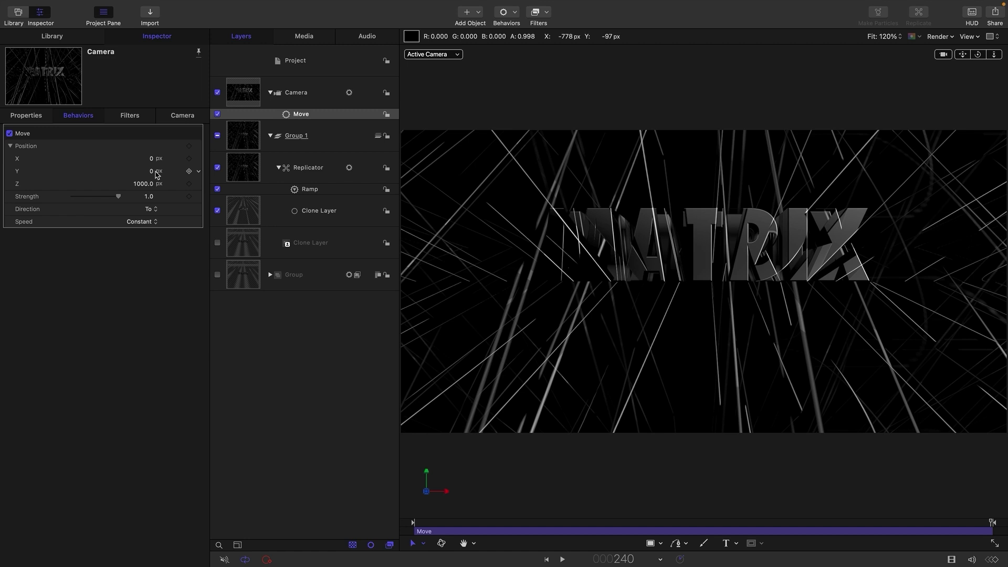
Raise the camera move's Y position to 65 and preview it to the last frame
mouse_move(152, 173)
left_mouse_down()
mouse_move(170, 171)
mouse_move(148, 171)
left_mouse_up()
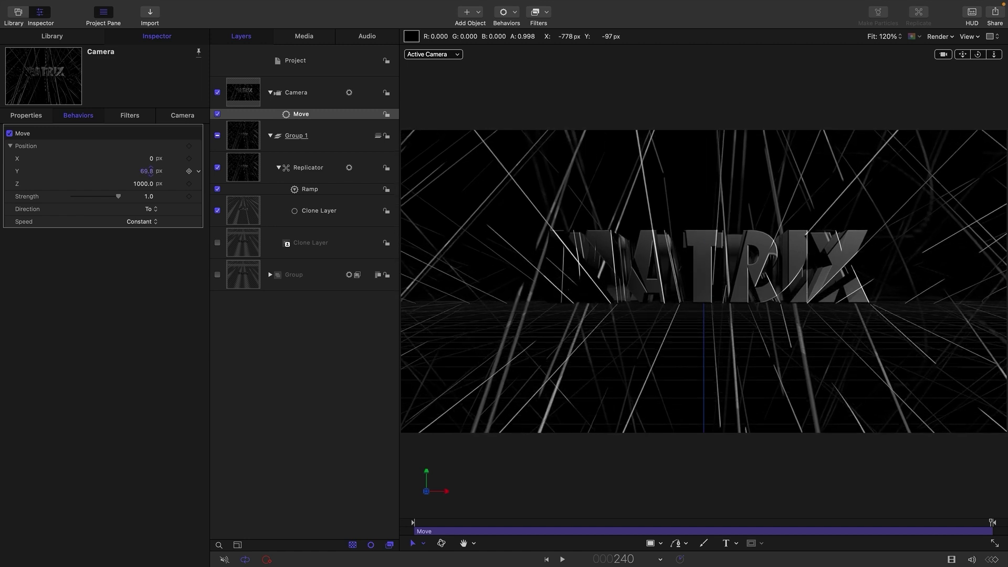
left_click(147, 171)
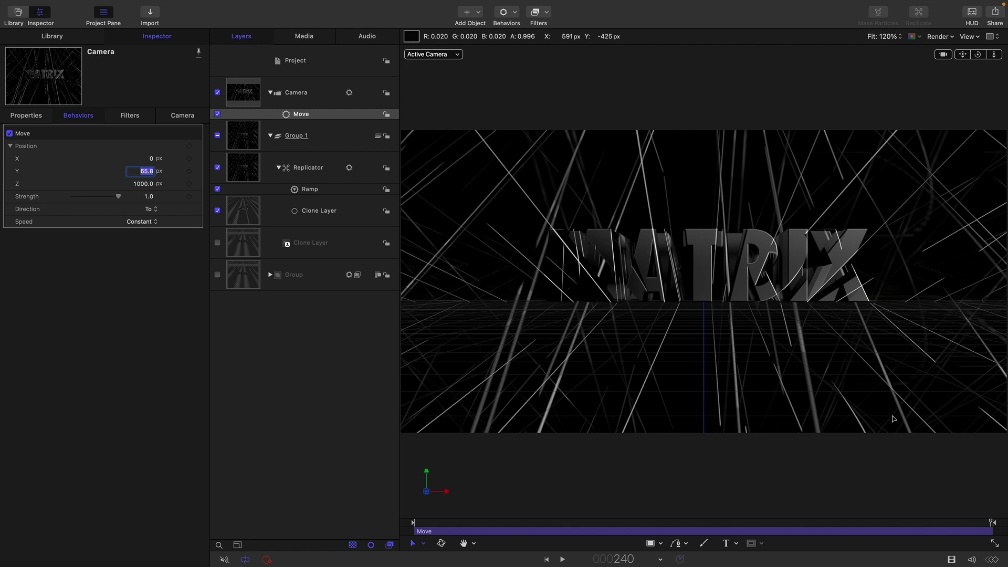
type("65")
key("Return")
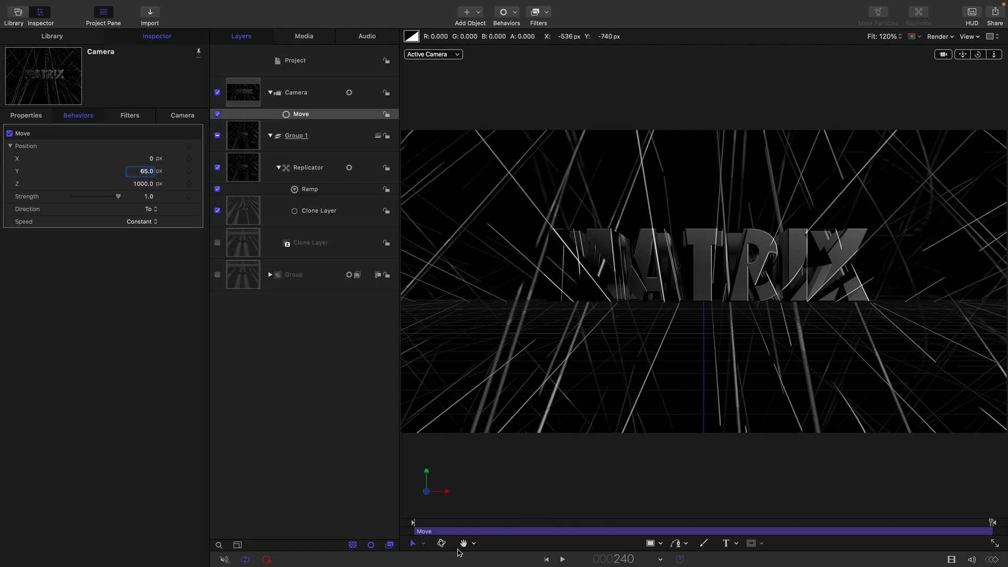
mouse_move(428, 524)
left_mouse_down()
mouse_move(989, 527)
mouse_move(533, 499)
mouse_move(415, 523)
left_mouse_up()
right_click(404, 494)
key("Escape")
left_click(985, 523)
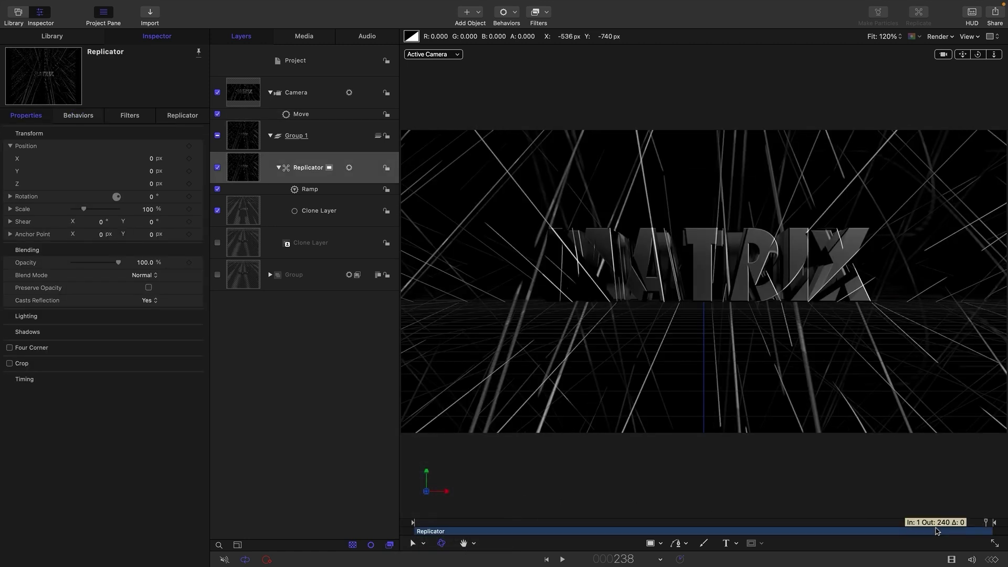
left_click_drag(948, 527, 1006, 536)
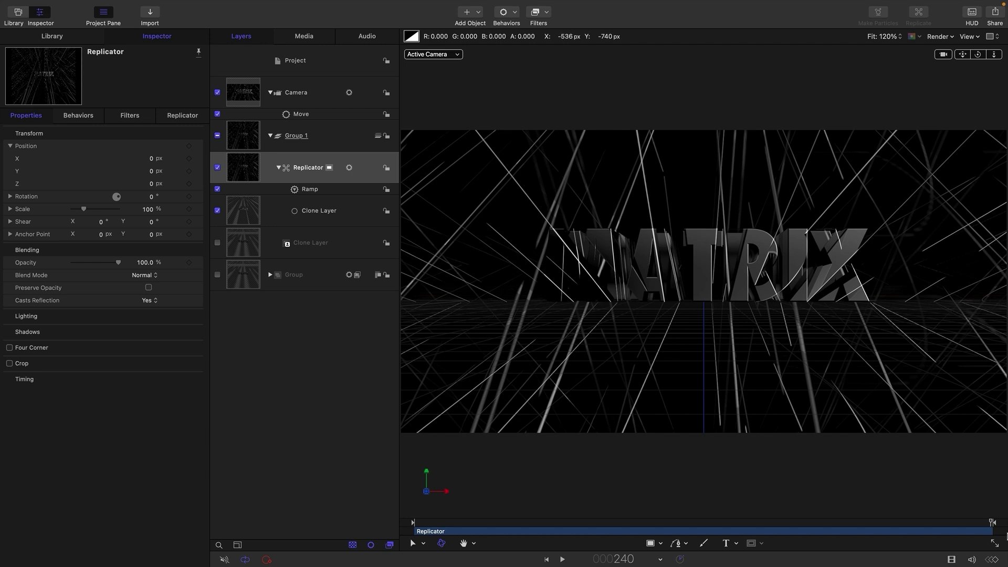
Add a camera Sweep tilting around X from 8° to 2°
left_click(239, 93)
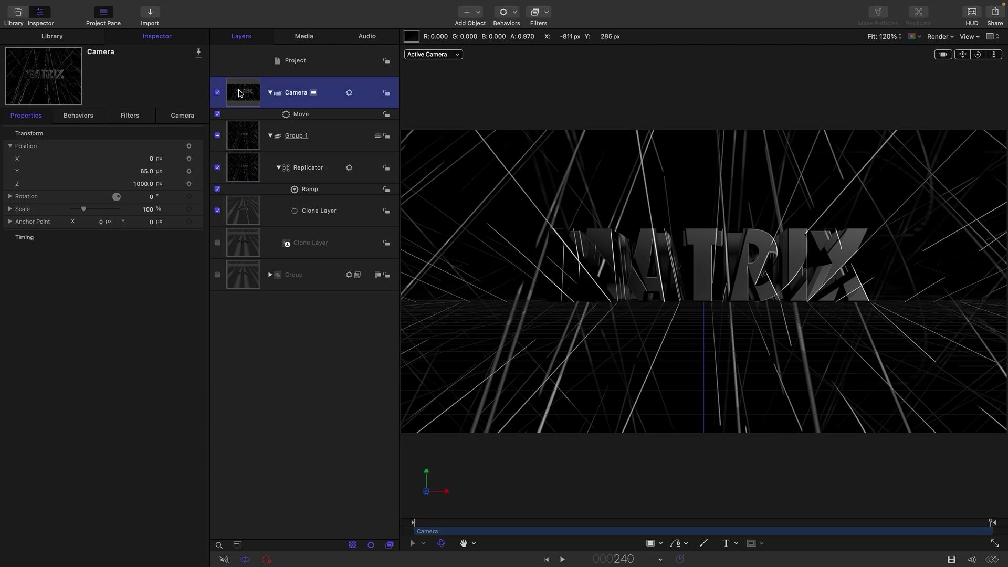
left_click(517, 15)
mouse_move(531, 57)
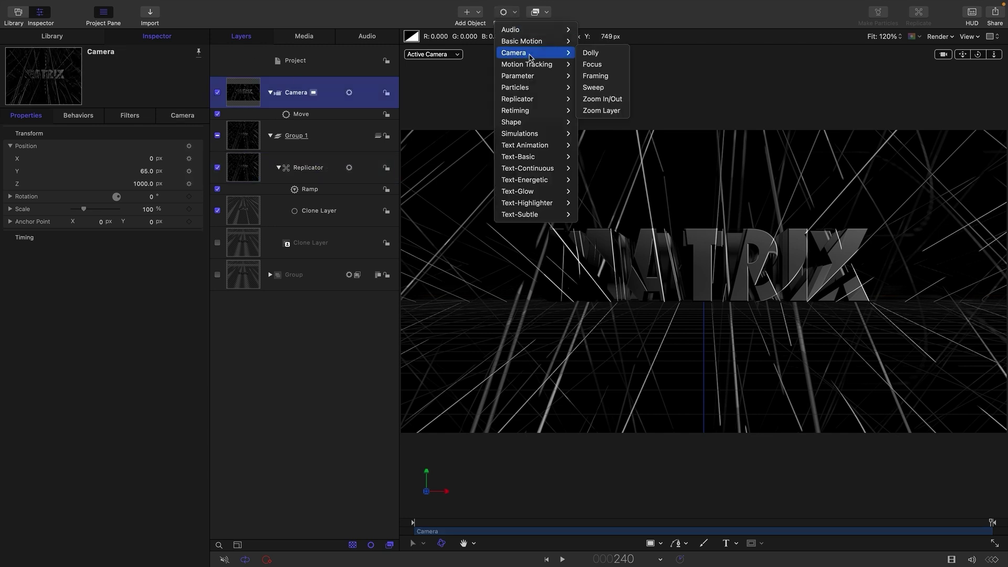
left_click(593, 87)
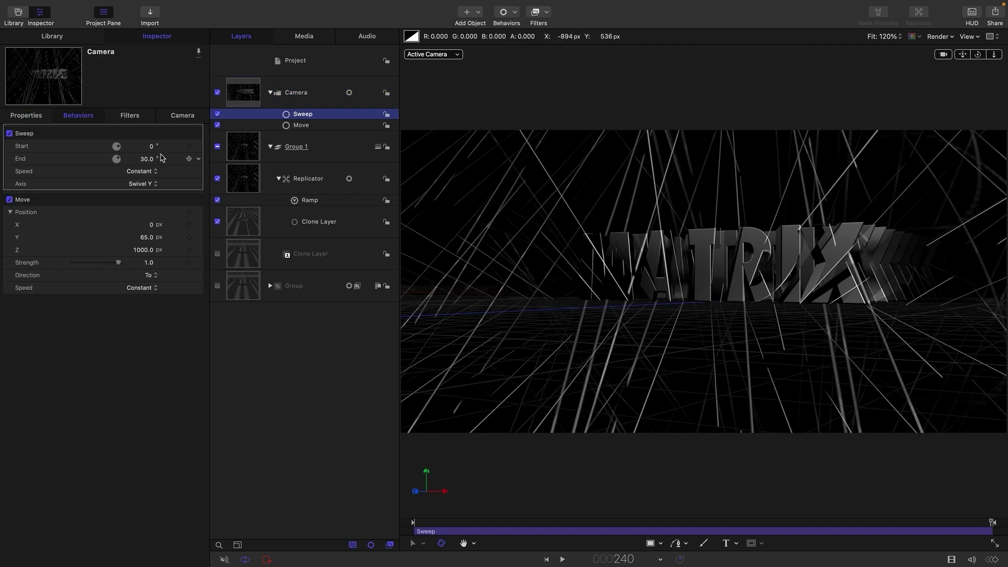
left_click(140, 183)
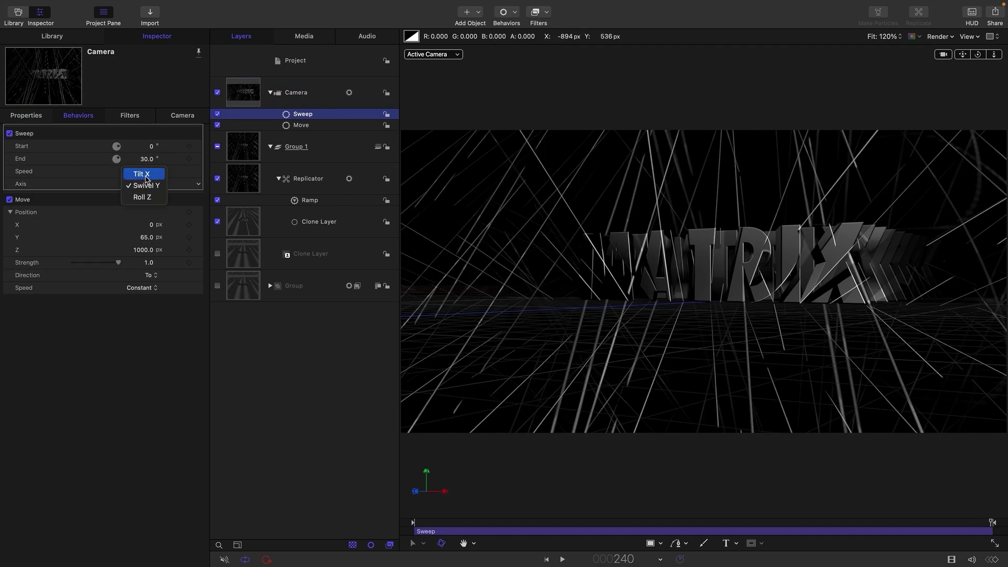
left_click(146, 177)
left_click(151, 146)
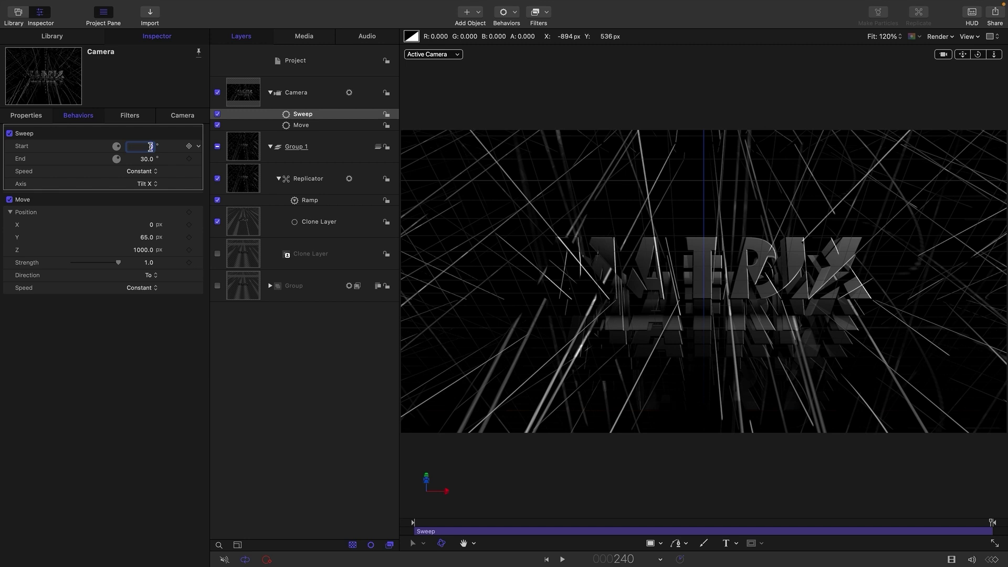
type("0")
key("Tab")
key("Return")
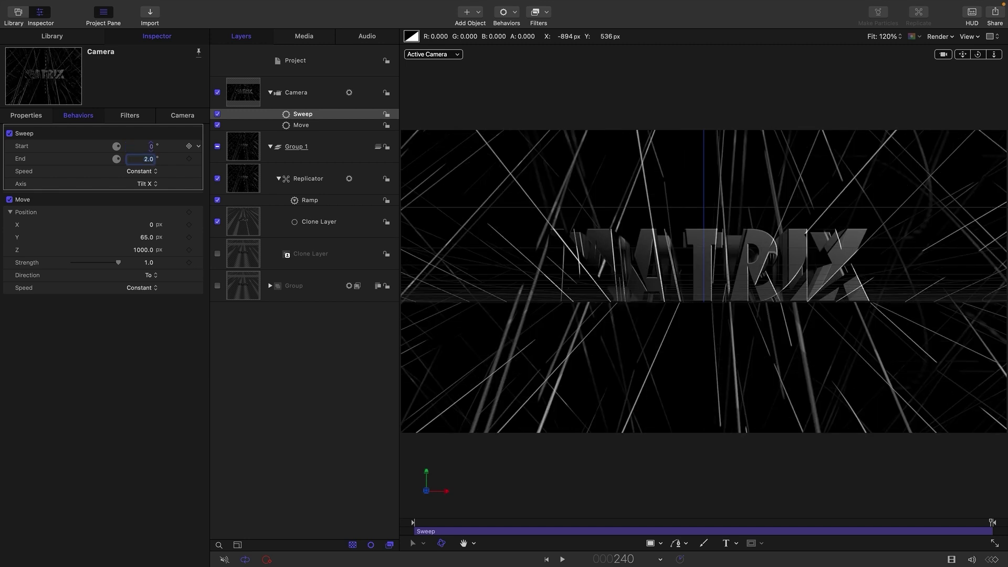
left_click_drag(415, 521, 533, 521)
left_click_drag(543, 483, 925, 517)
left_click_drag(852, 527, 612, 521)
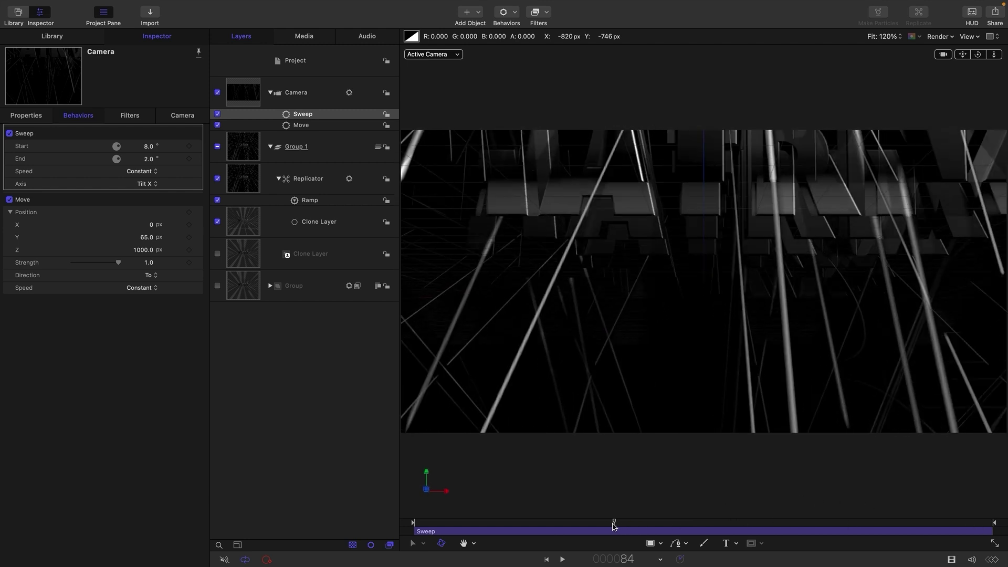
Add a second Sweep rolling around Z from 5° to -3°, then preview the camera motion
left_click(515, 14)
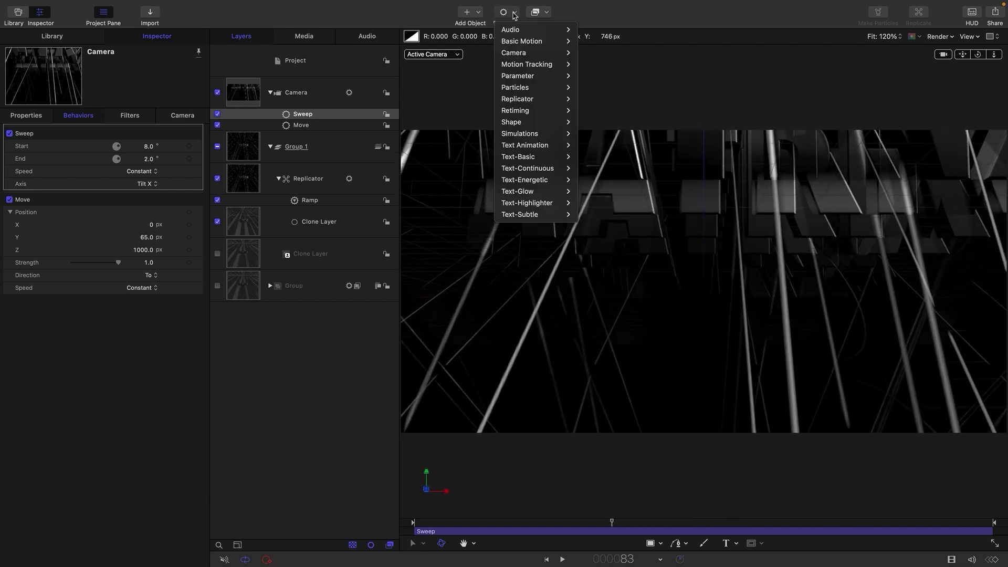
mouse_move(519, 57)
left_click(594, 87)
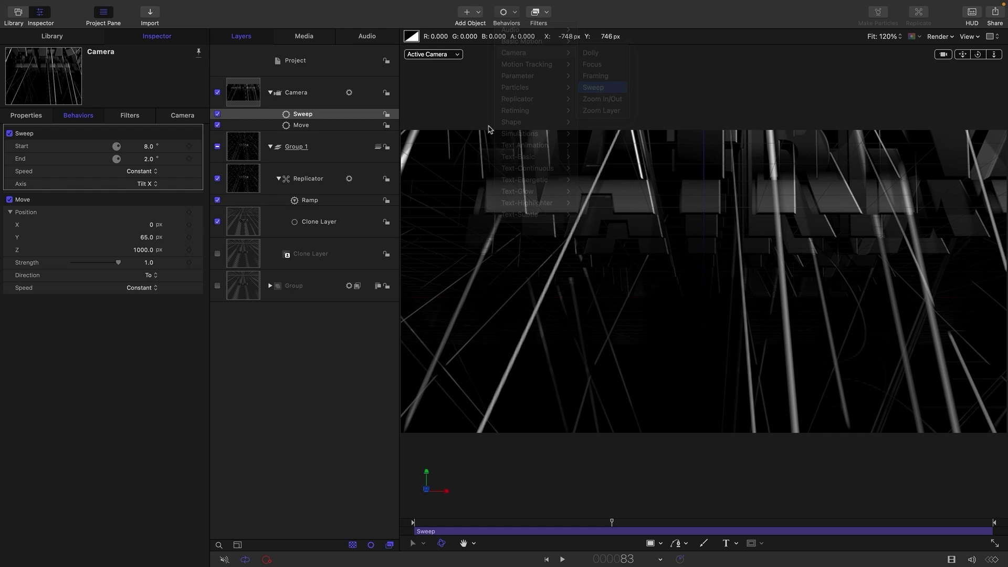
left_click(141, 184)
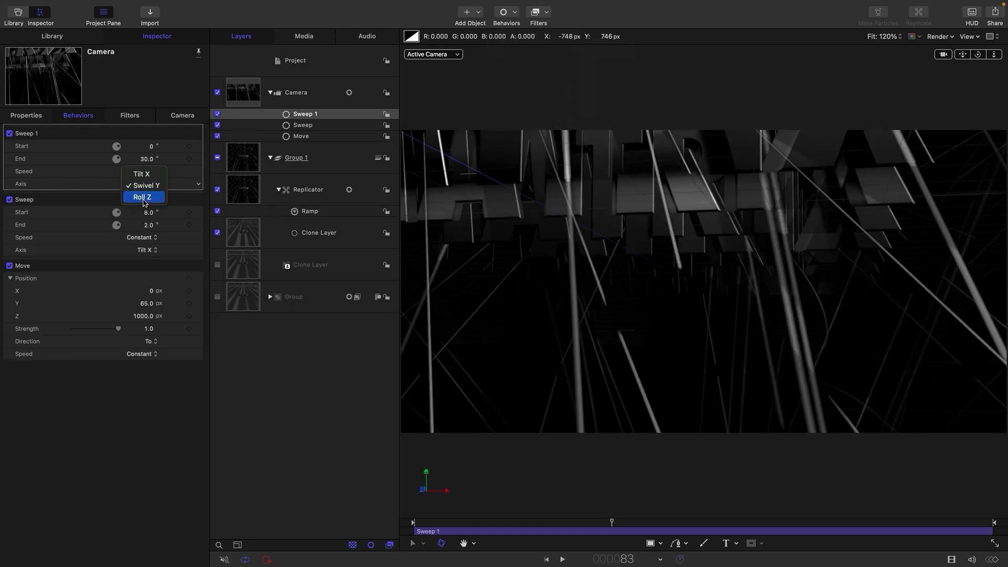
left_click(142, 196)
left_click(151, 146)
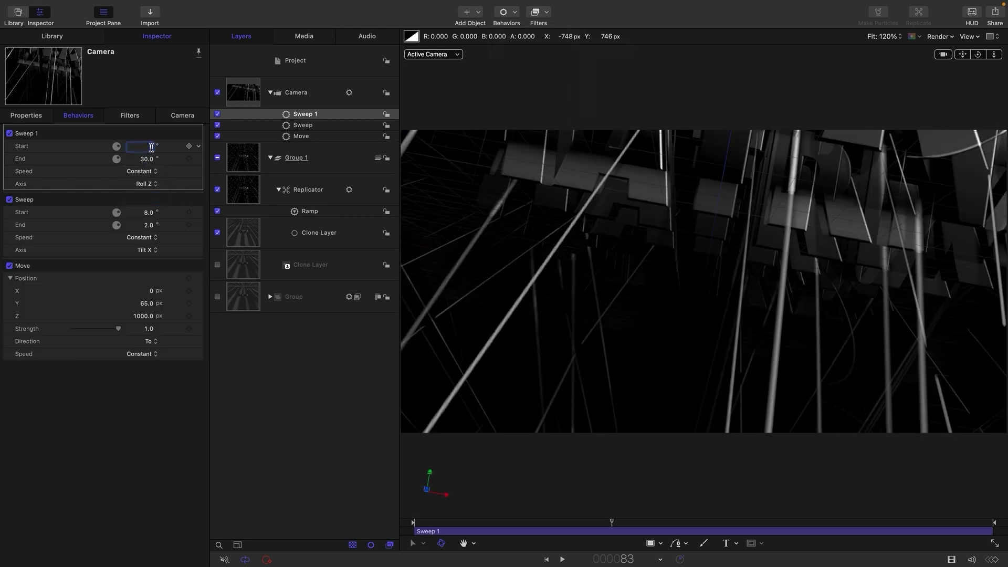
type("5")
left_click(156, 156)
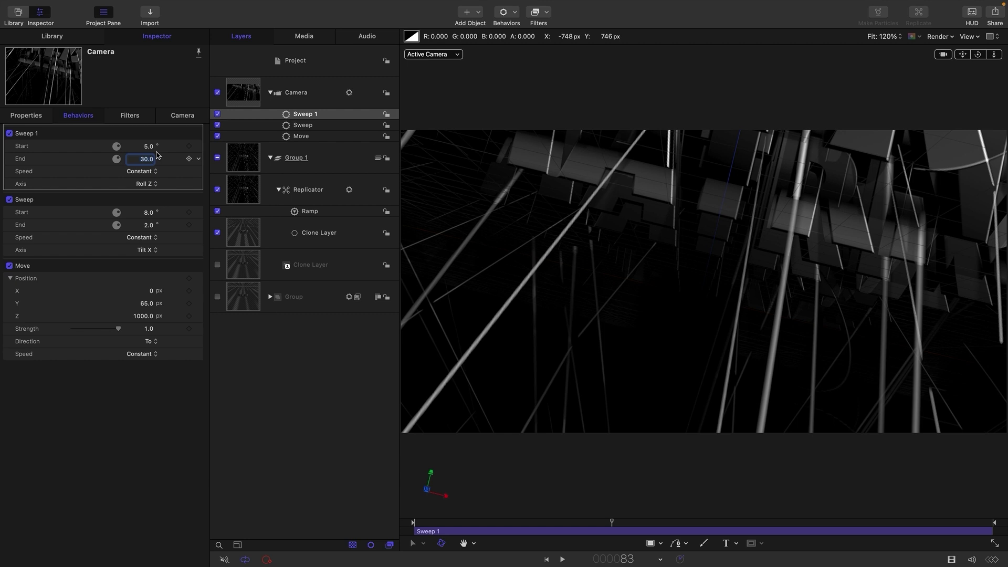
type("-3")
key("Return")
left_click(413, 523)
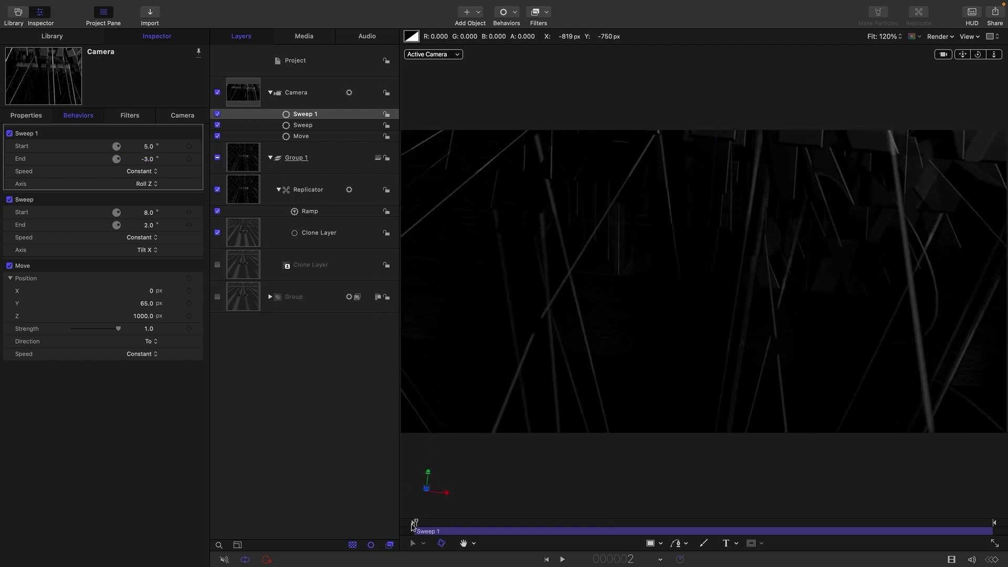
left_click_drag(413, 525, 1005, 536)
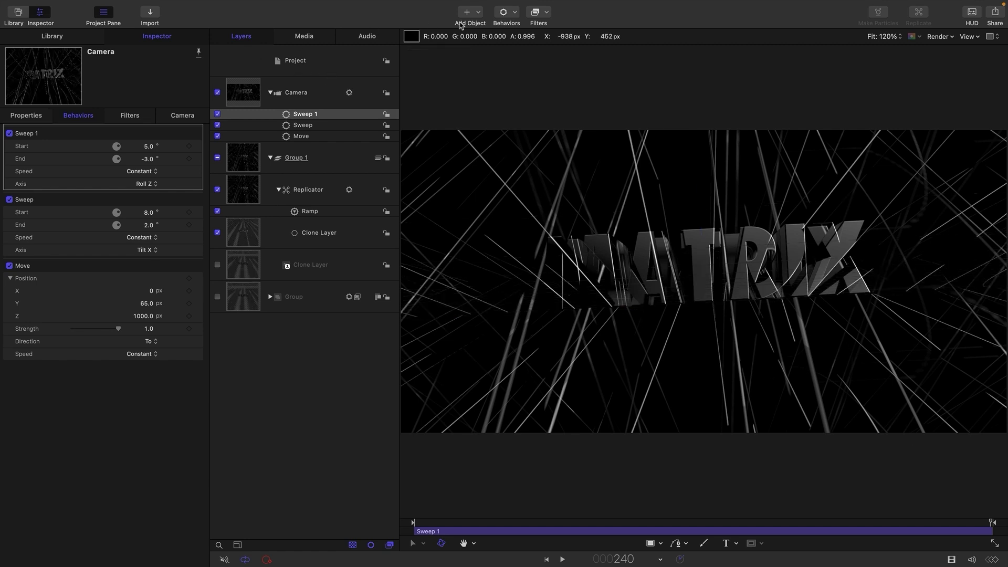
Add a light to the scene positioned at X −960, Y 720, Z 750
left_click(473, 11)
left_click(489, 59)
left_click(21, 119)
left_click(152, 159)
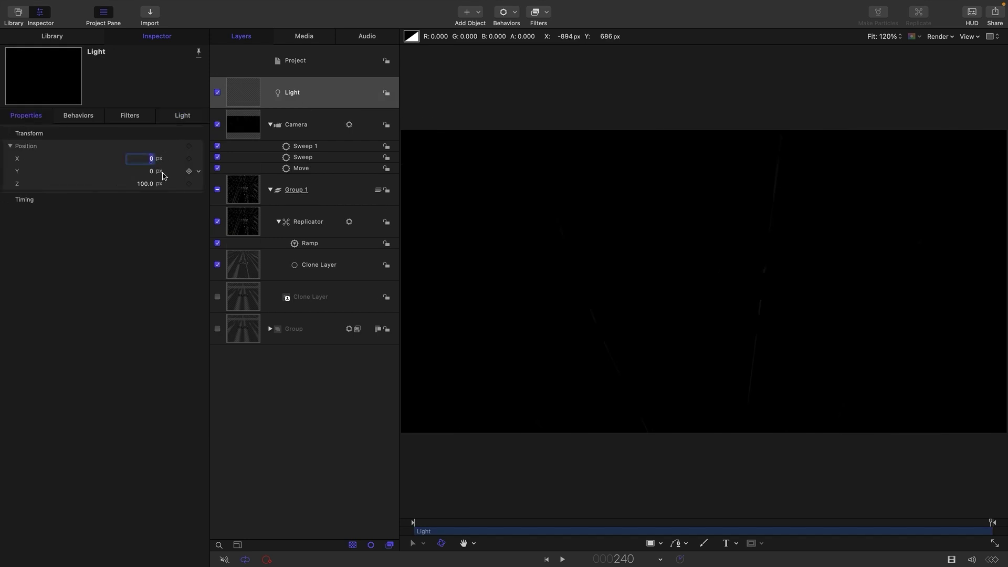
key("Tab")
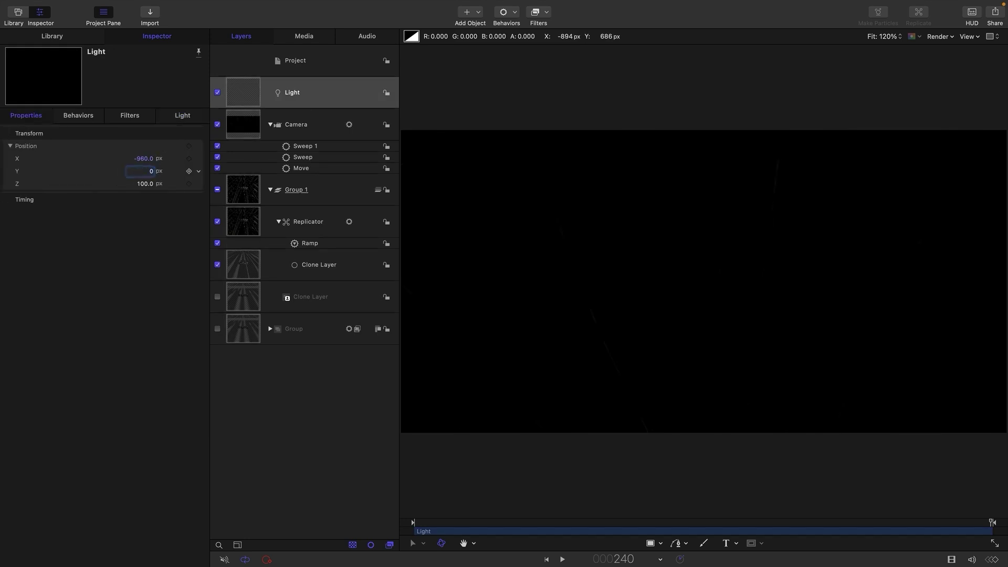
key("Tab")
type("750")
key("Return")
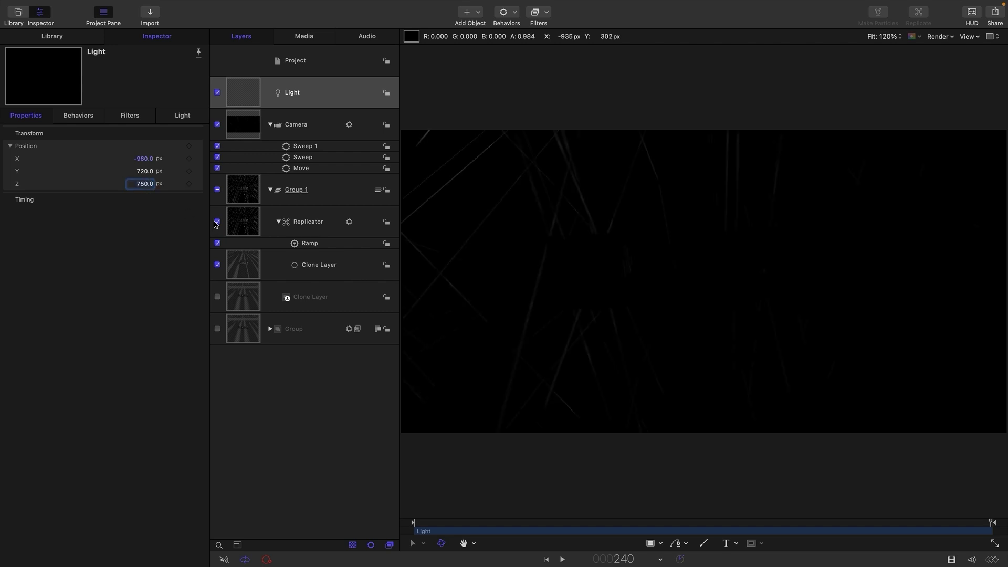
Give the light 400% intensity and 1% falloff
left_click(184, 121)
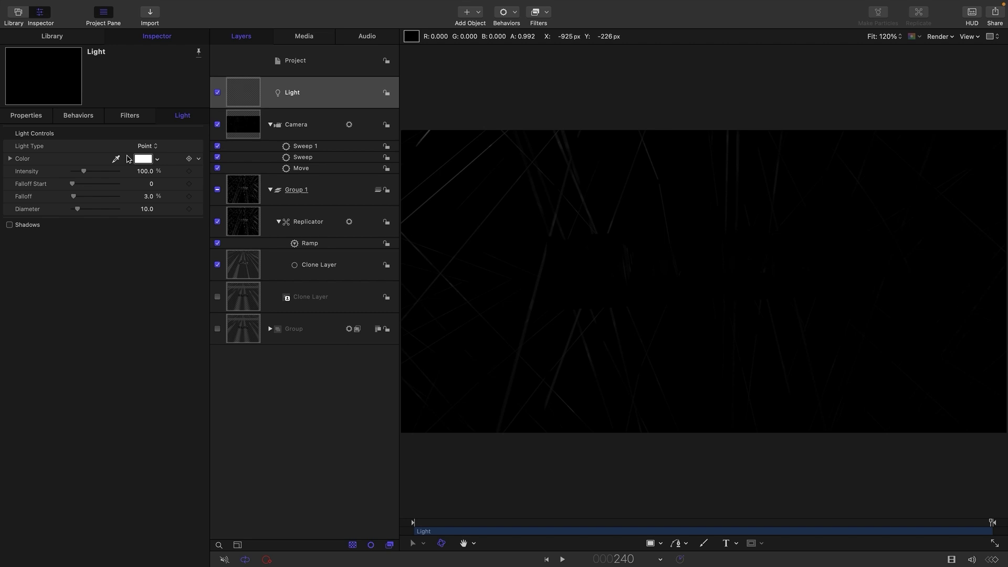
left_click(147, 172)
type("400")
key("Return")
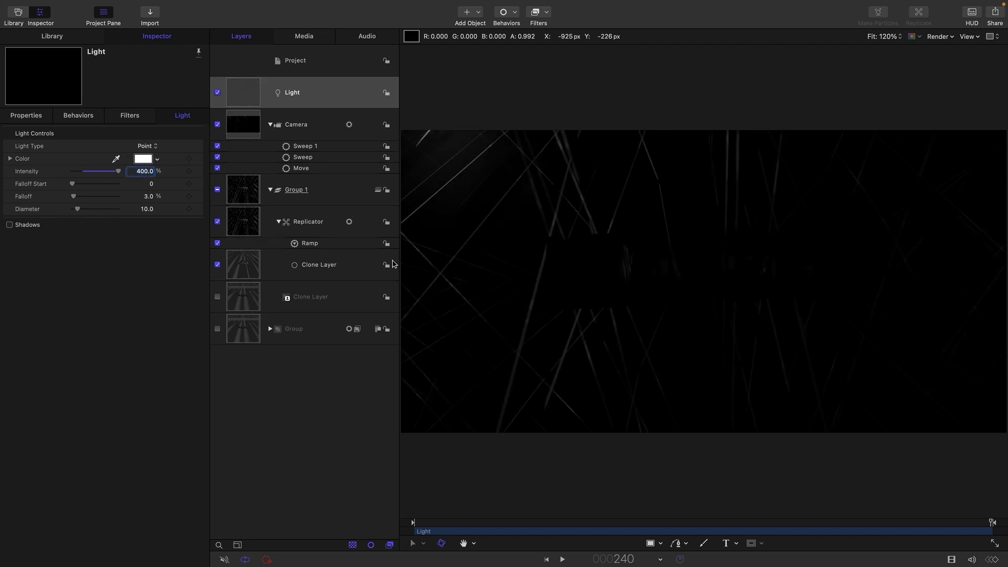
left_click(148, 197)
type("1")
key("Return")
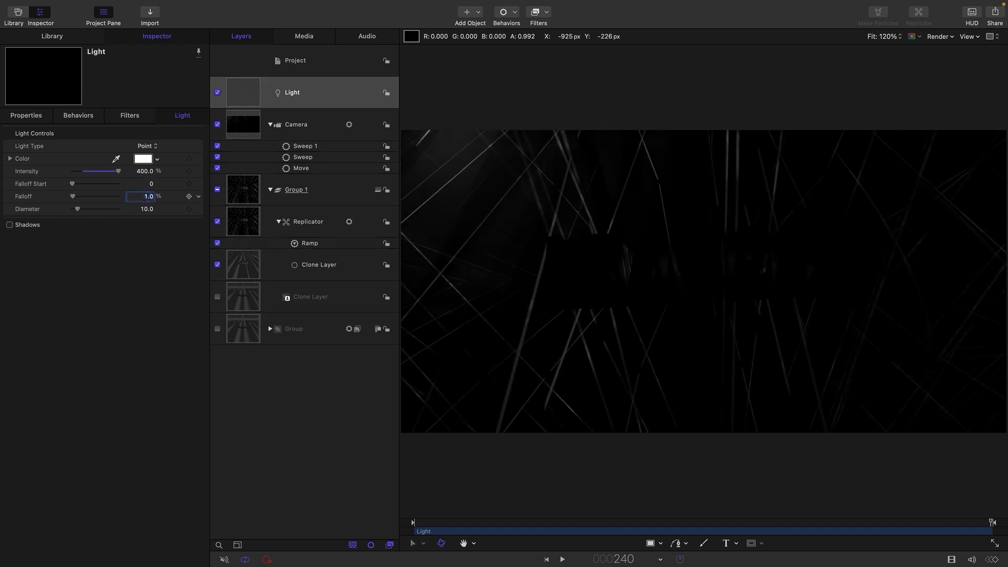
Duplicate the light and move the copy to X 960, Y −720
right_click(240, 92)
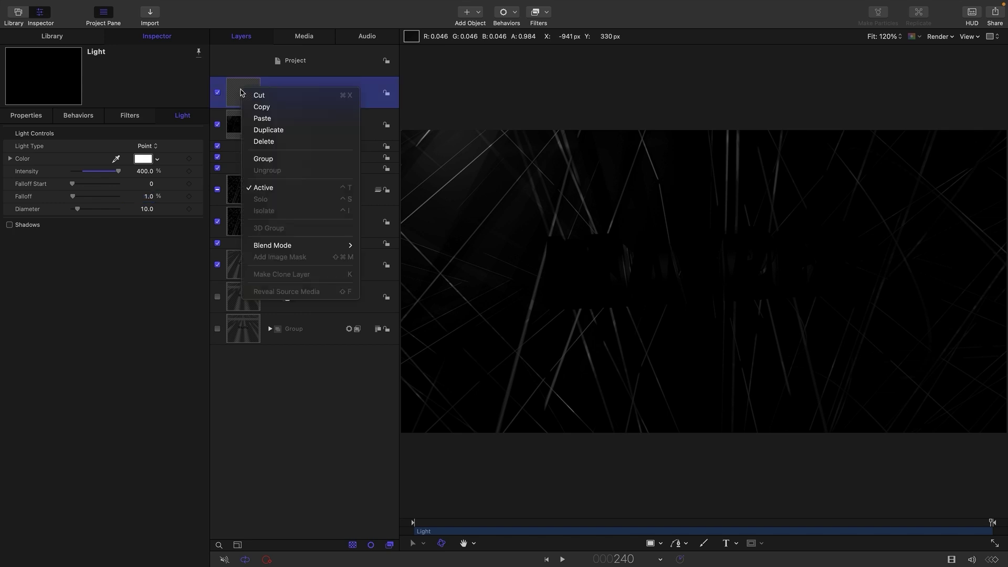
left_click(270, 131)
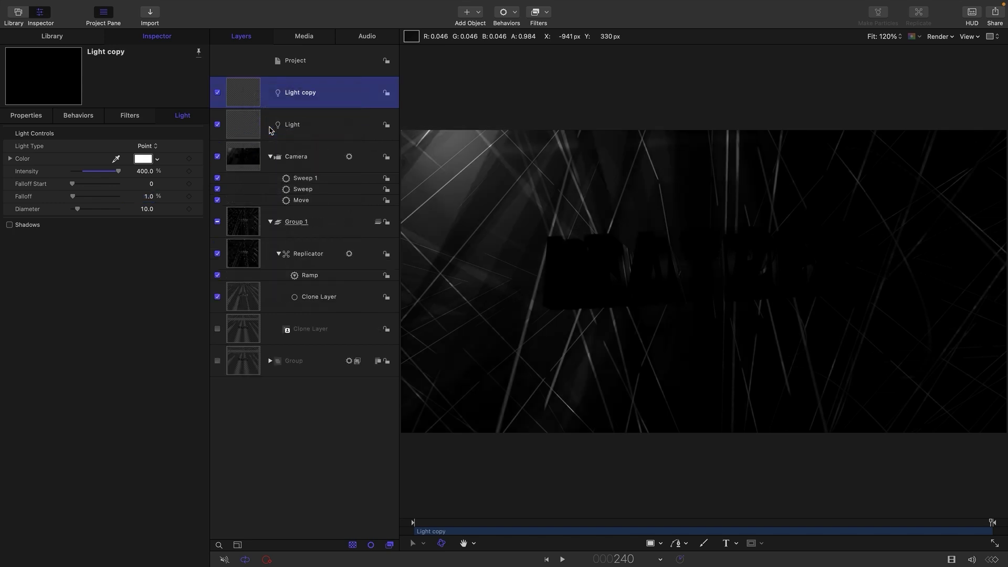
left_click(26, 116)
left_click(140, 158)
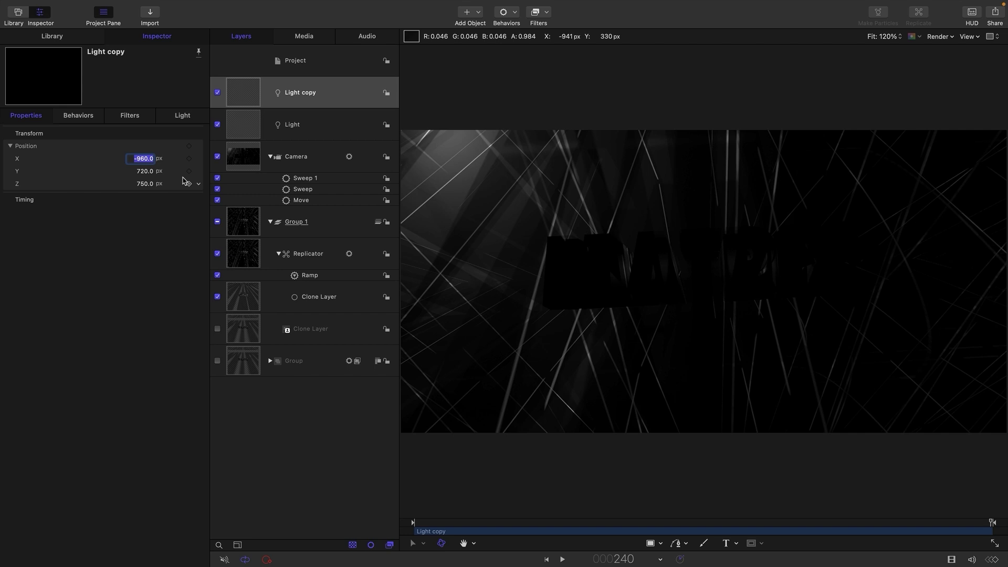
type("960")
key("Tab")
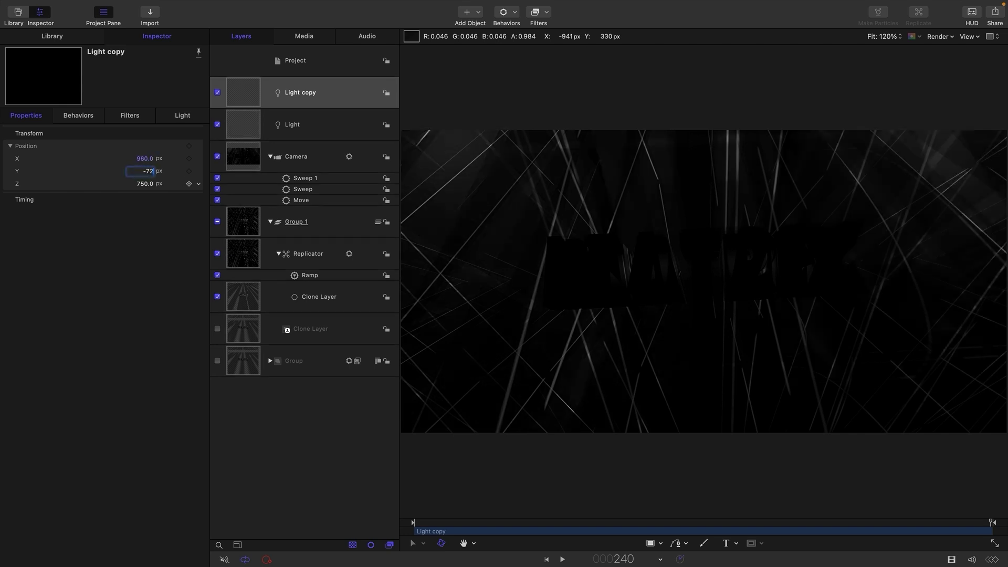
key("Return")
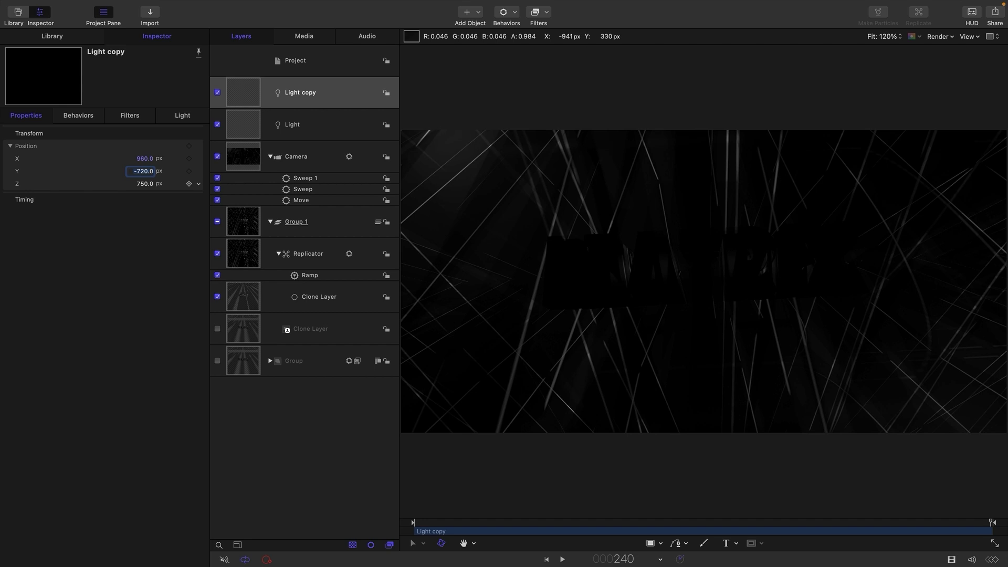
Tint Light copy a warm light orange on the colour wheel and the original Light pale blue
left_click(186, 116)
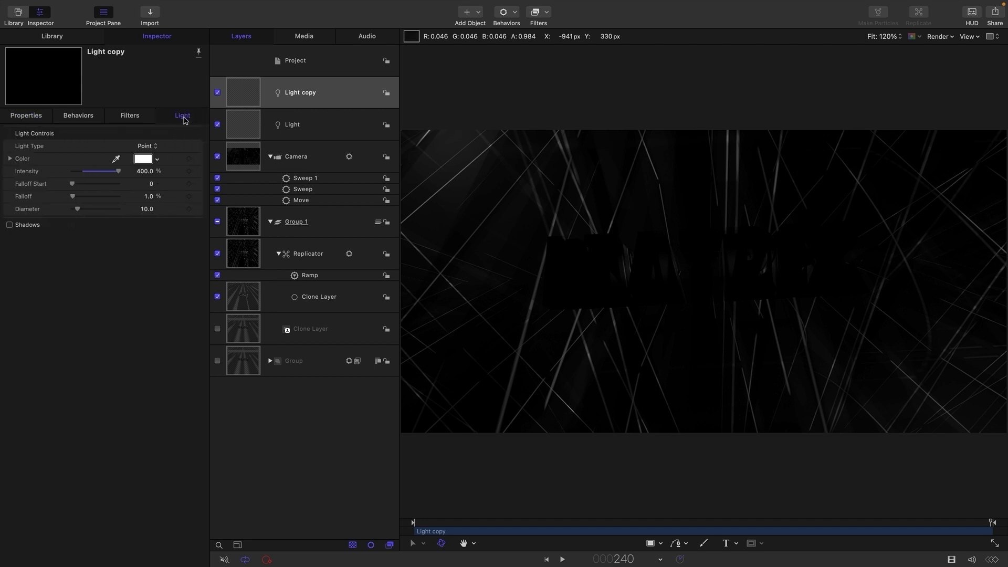
left_click(144, 159)
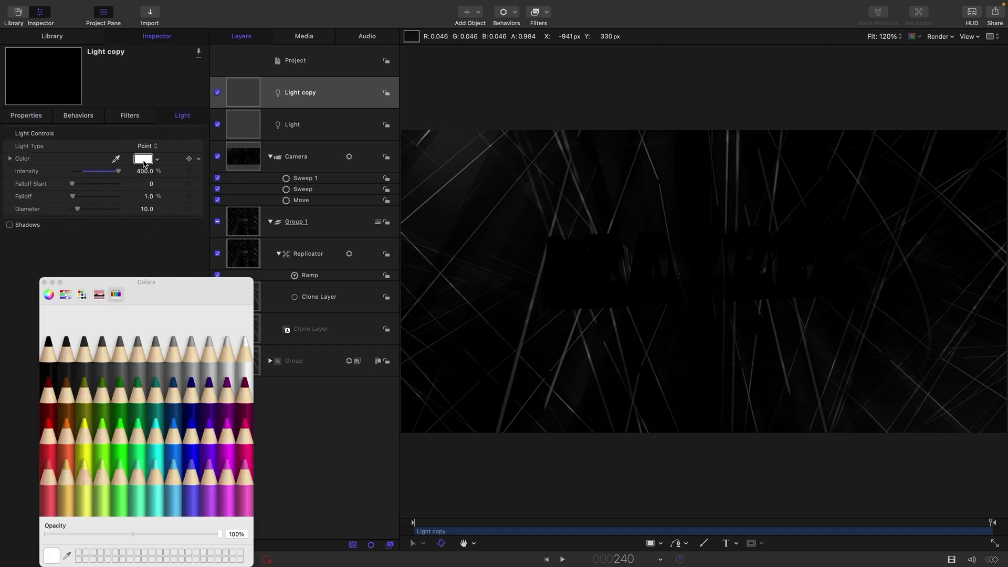
left_click(48, 295)
left_click_drag(155, 413, 117, 428)
left_click(238, 137)
key("Escape")
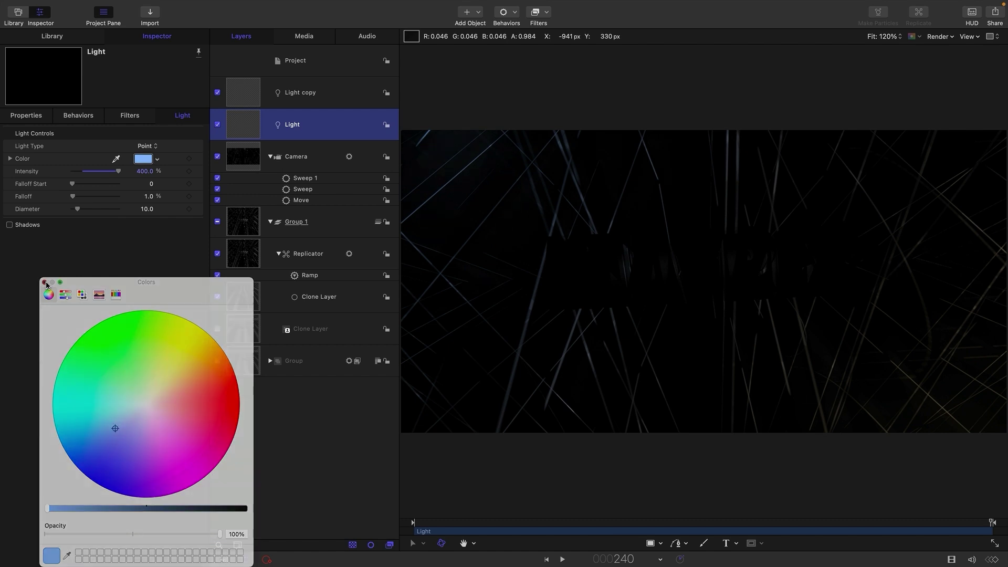
left_click(253, 100)
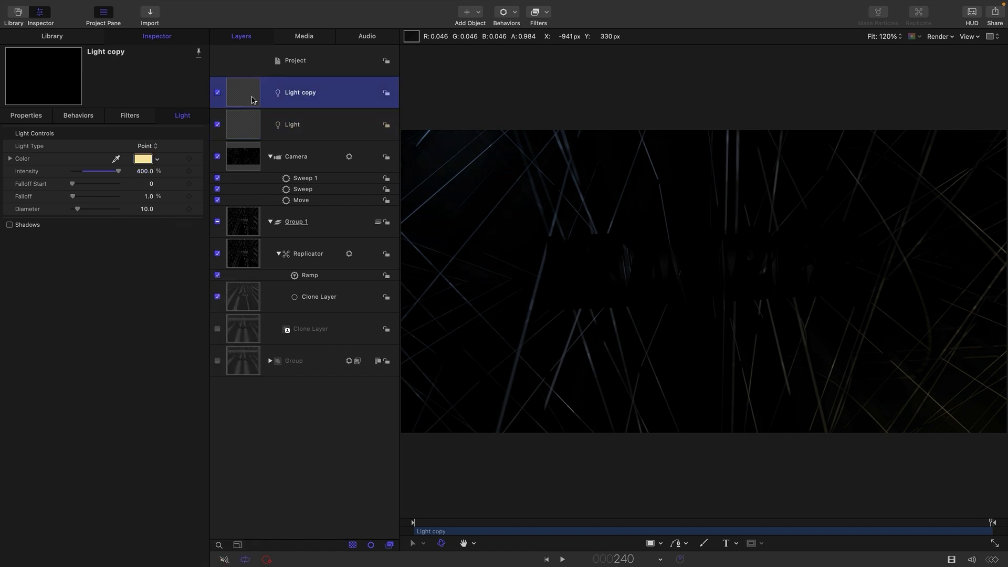
right_click(244, 95)
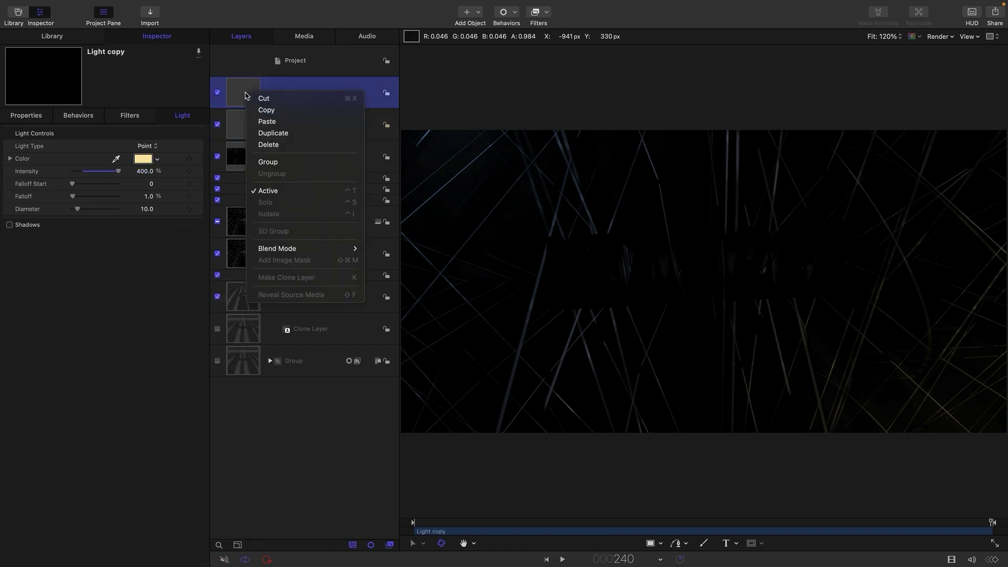
Duplicate Light copy into Light copy 1, colour it pale cyan with falloff 3.0
left_click(268, 132)
left_click(147, 160)
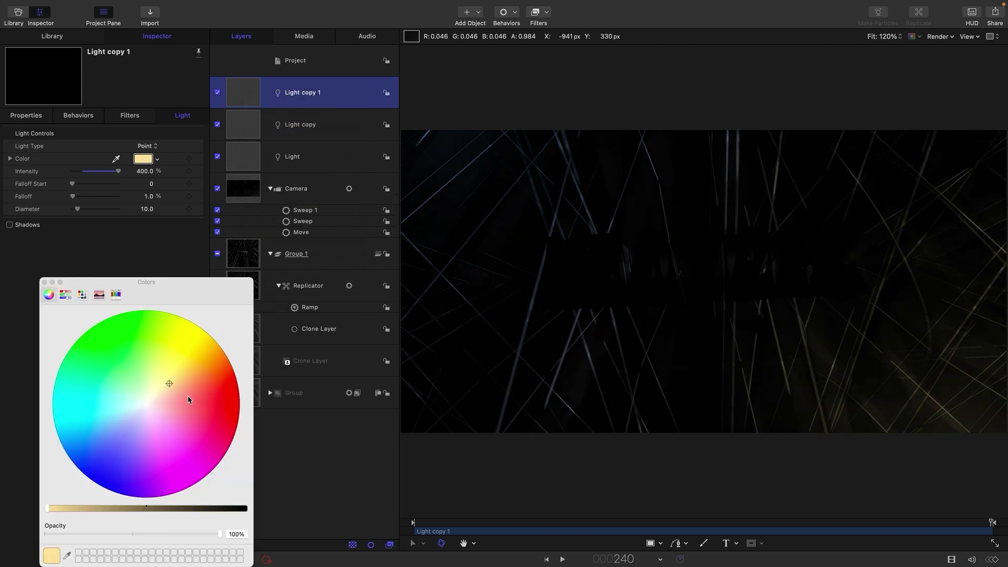
left_click_drag(118, 408, 119, 412)
left_click(148, 198)
type("3")
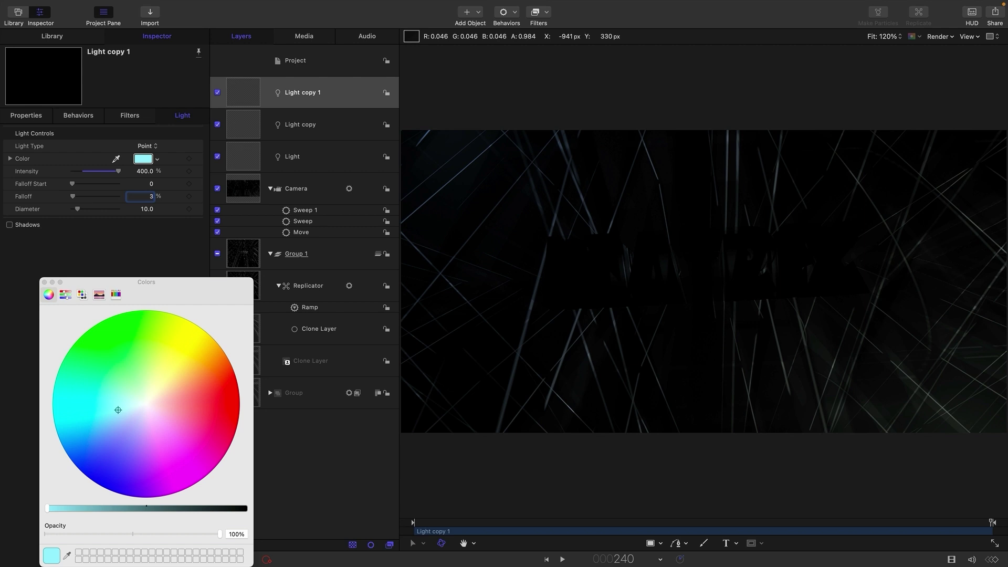
key("Return")
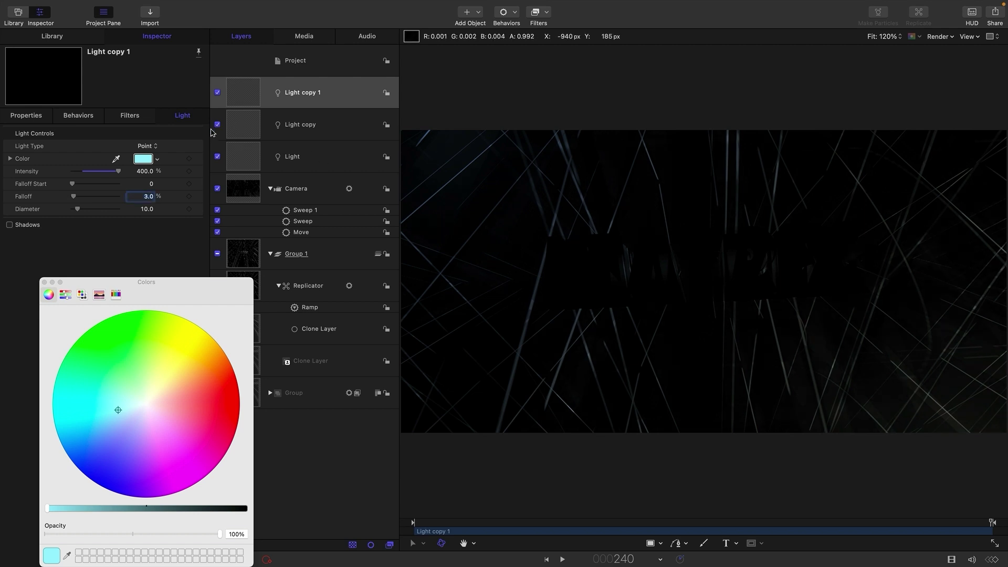
Move Light copy 1 to X 0, Z 1500 and scrub the timeline to preview the lighting
left_click(21, 115)
left_click(140, 159)
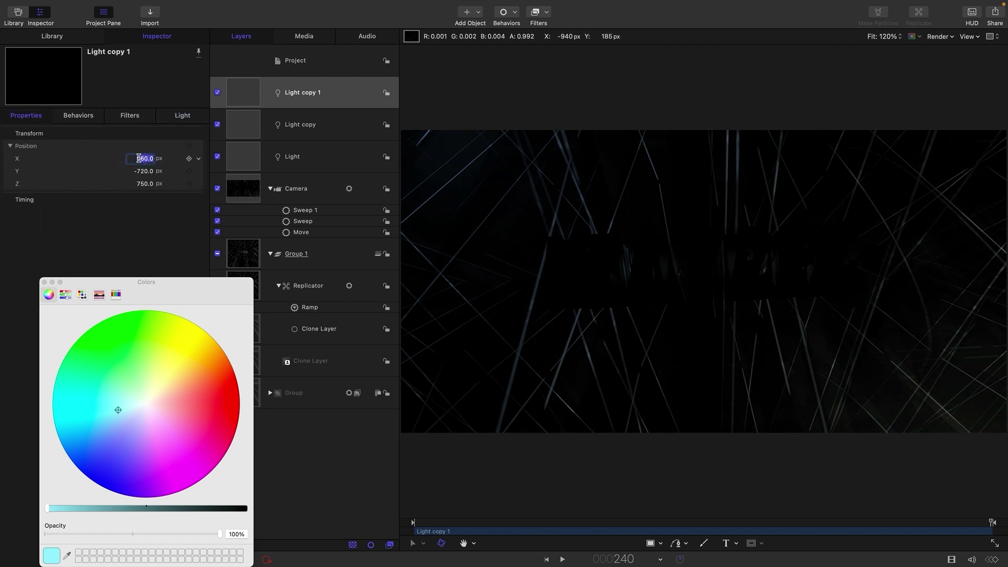
type("0")
key("Tab")
key("Tab")
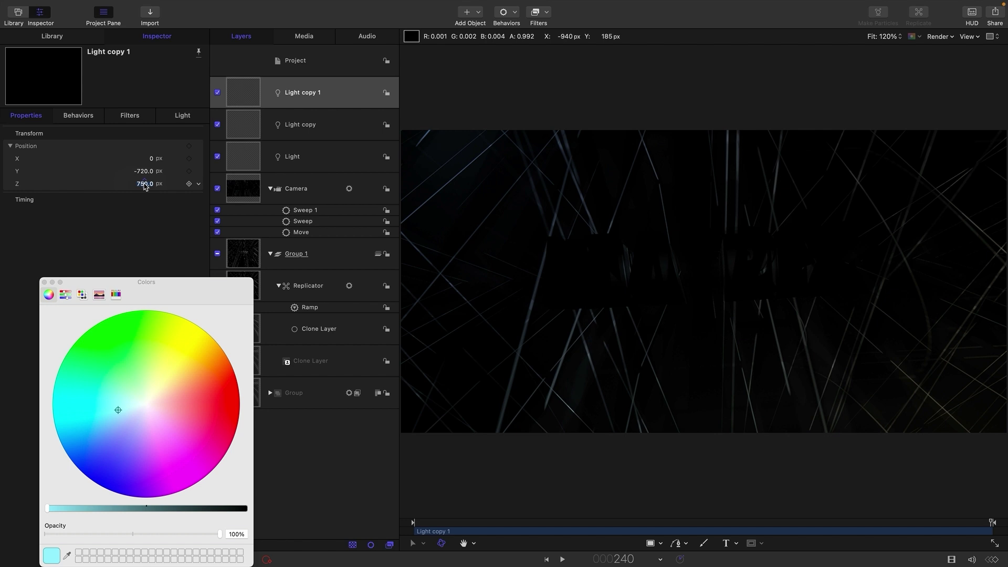
type("150")
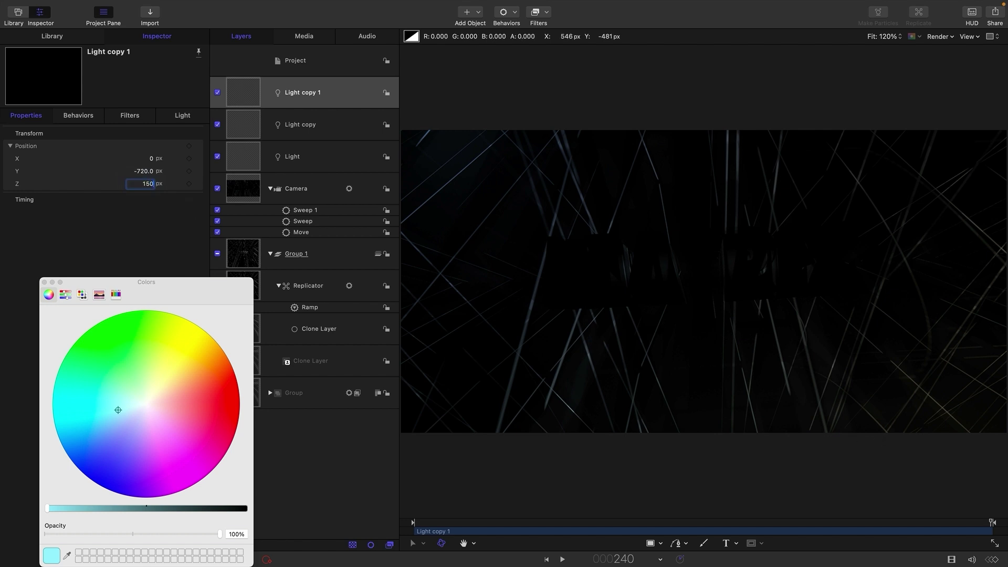
key("Return")
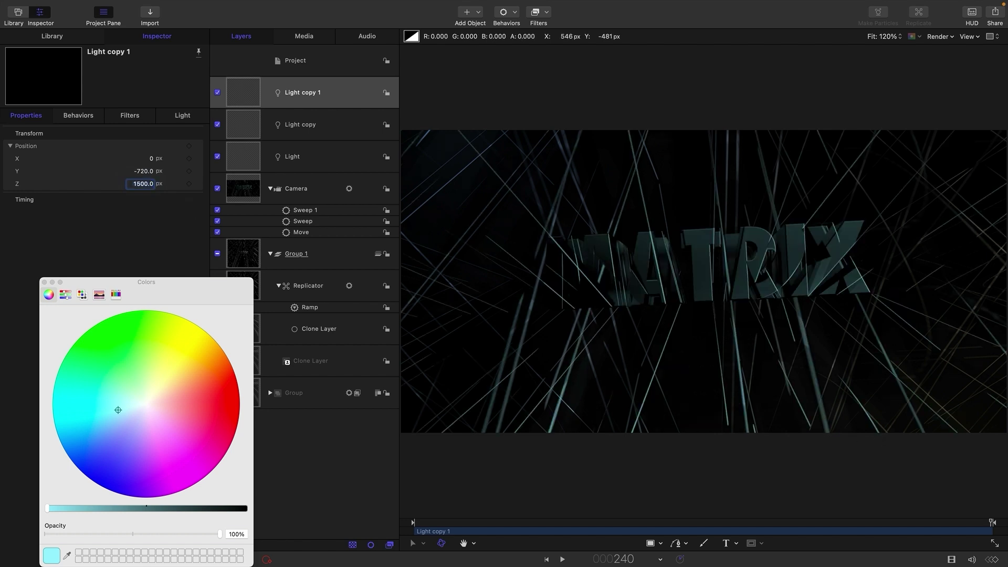
left_click(513, 522)
left_click_drag(523, 526, 834, 541)
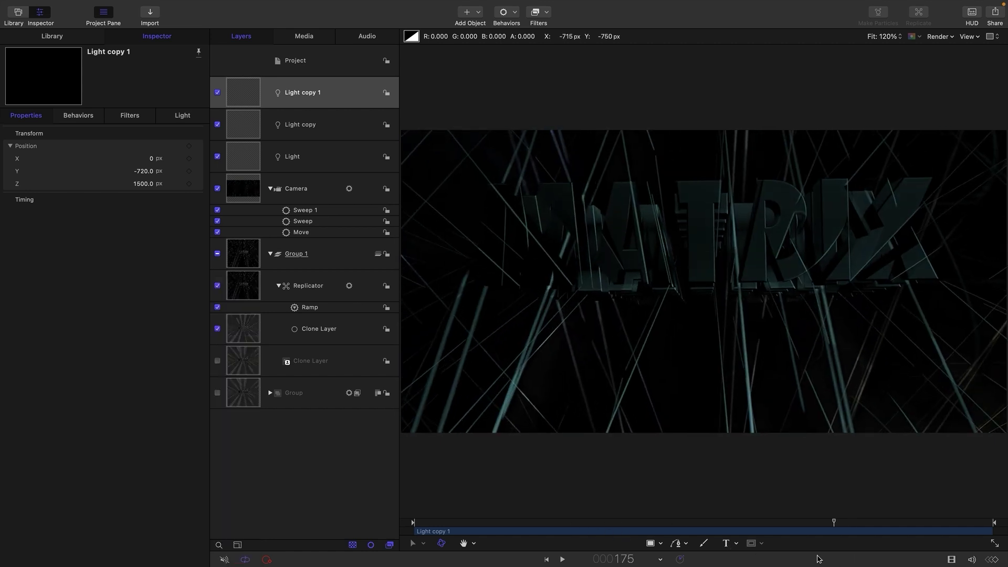
Add a Levels colour filter to the Replicator and preview up to the MATRIX title
left_click(245, 289)
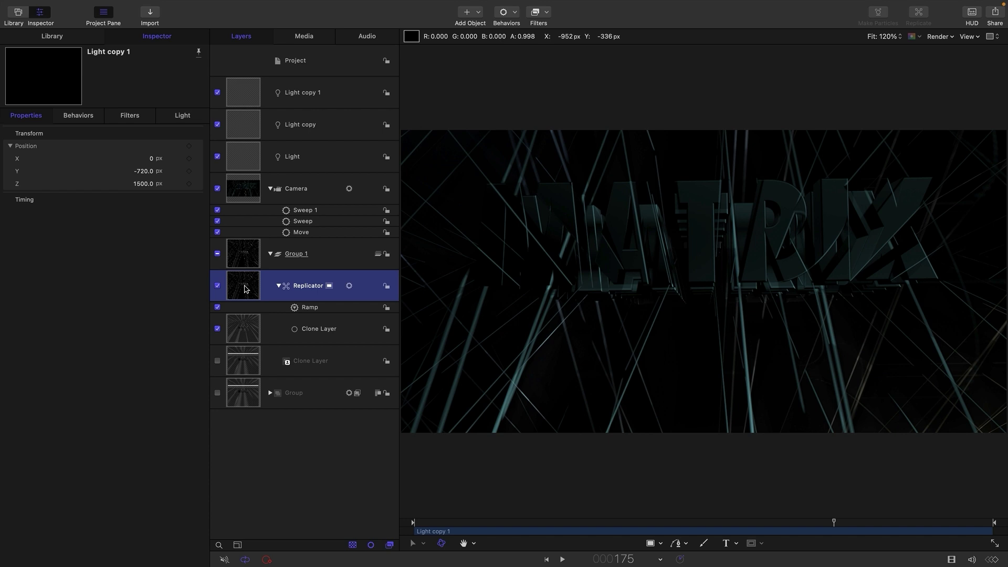
left_click(539, 12)
mouse_move(555, 65)
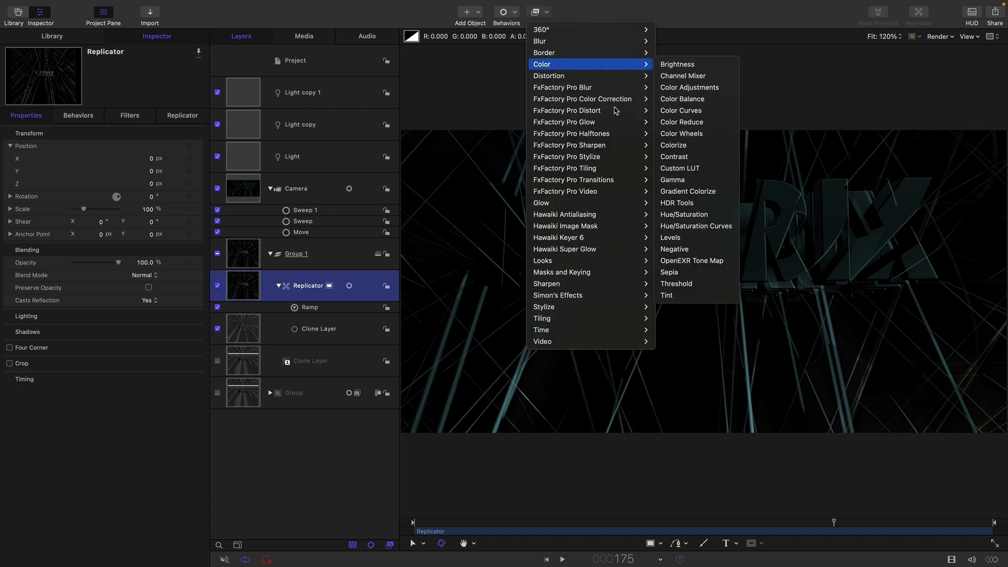
left_click(677, 238)
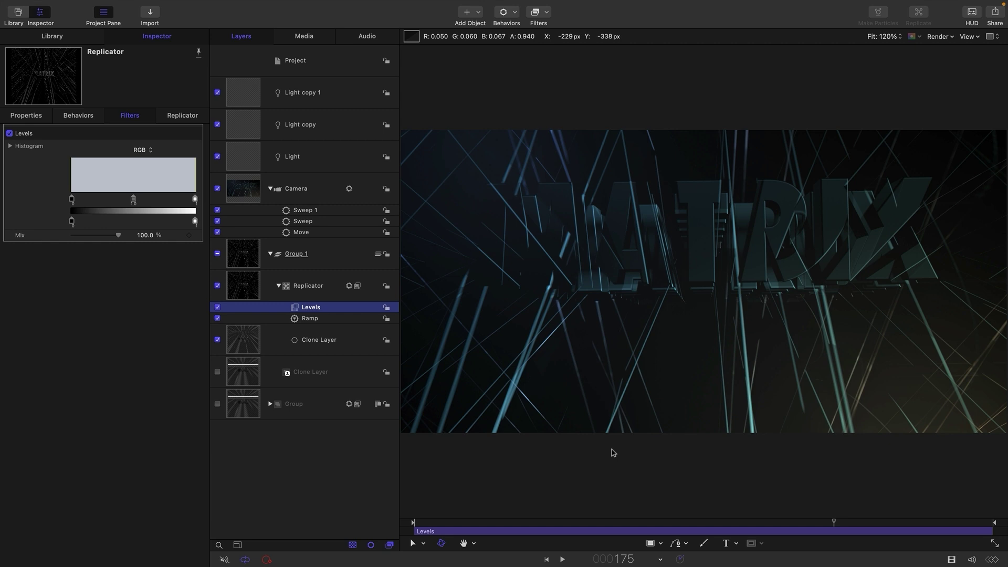
left_click(479, 524)
left_click_drag(492, 526, 829, 525)
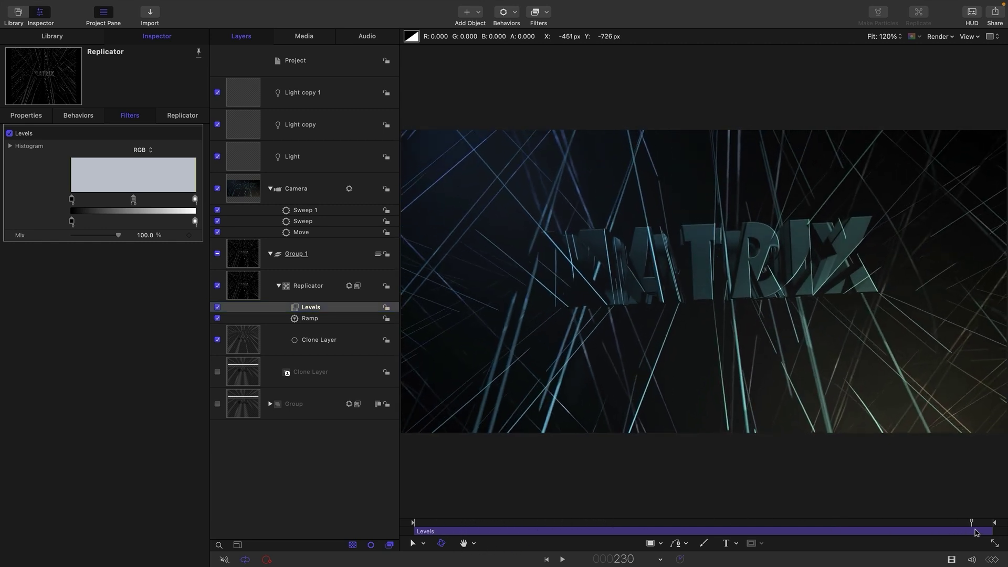
Toggle the Levels filter to compare, test white input 0.61, then undo it
left_click(218, 307)
left_click(217, 308)
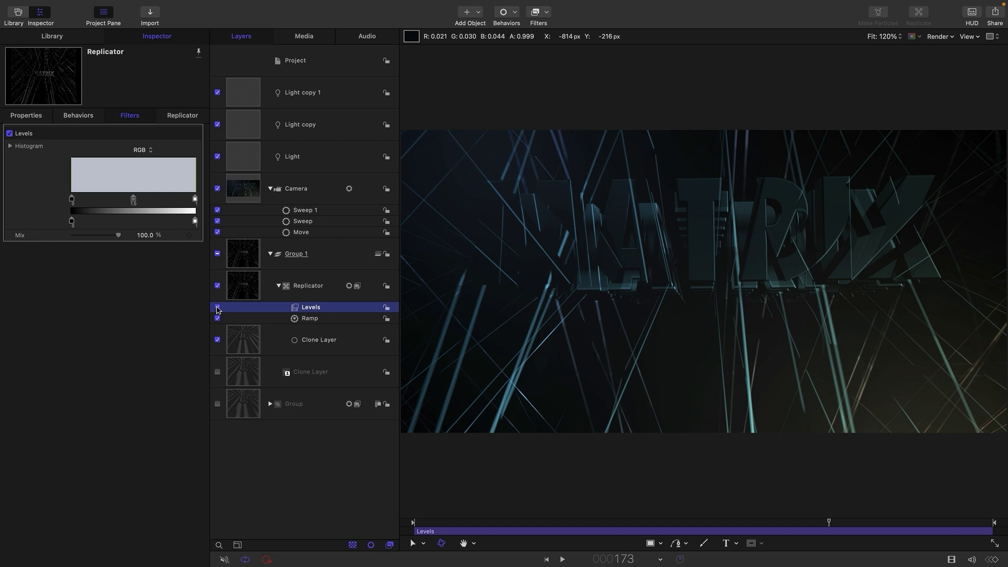
key("End")
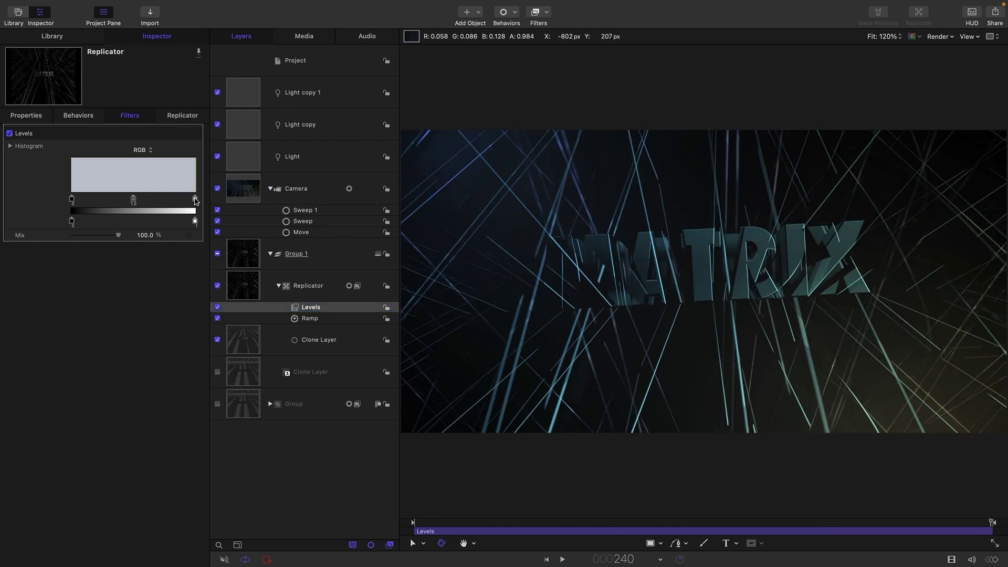
left_click_drag(195, 201, 158, 207)
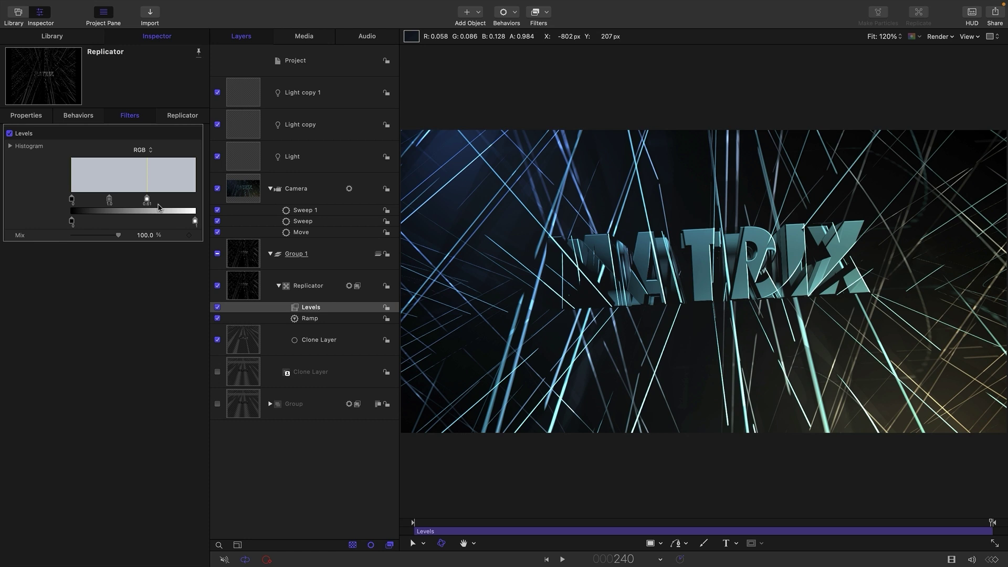
key("super+z")
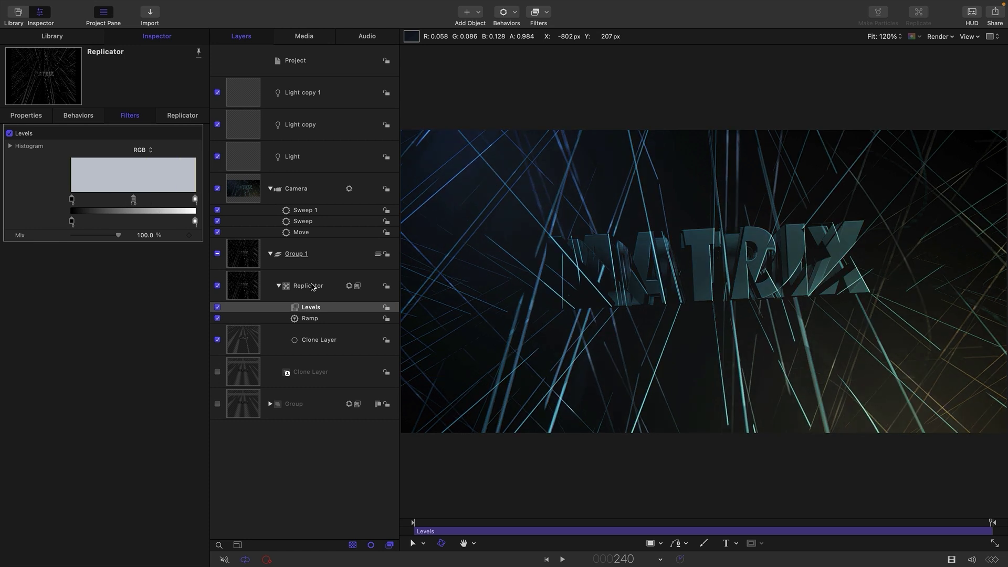
Set the original Light's intensity to 0 and add a Ramp behaviour to it
left_click(241, 156)
left_click(181, 116)
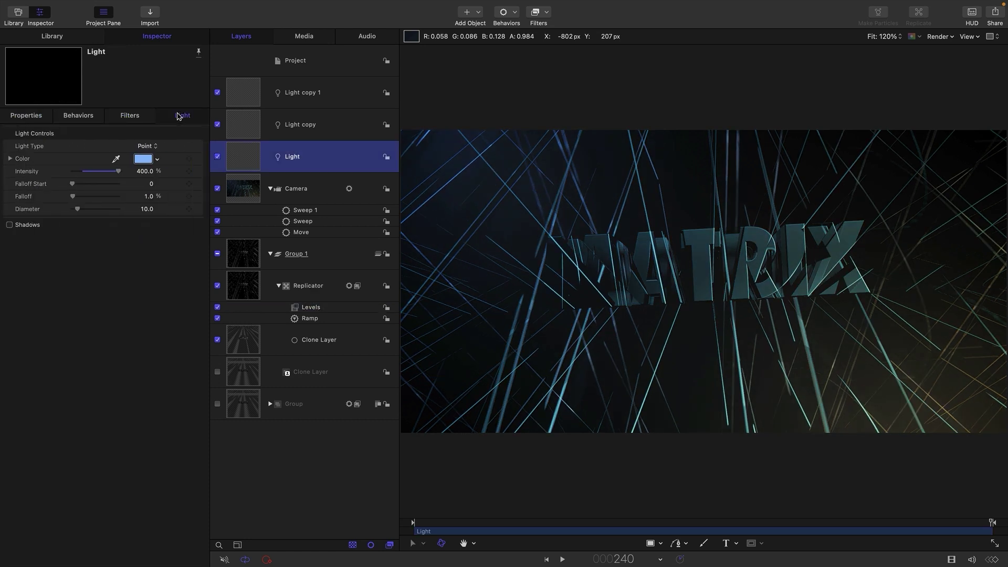
left_click(145, 172)
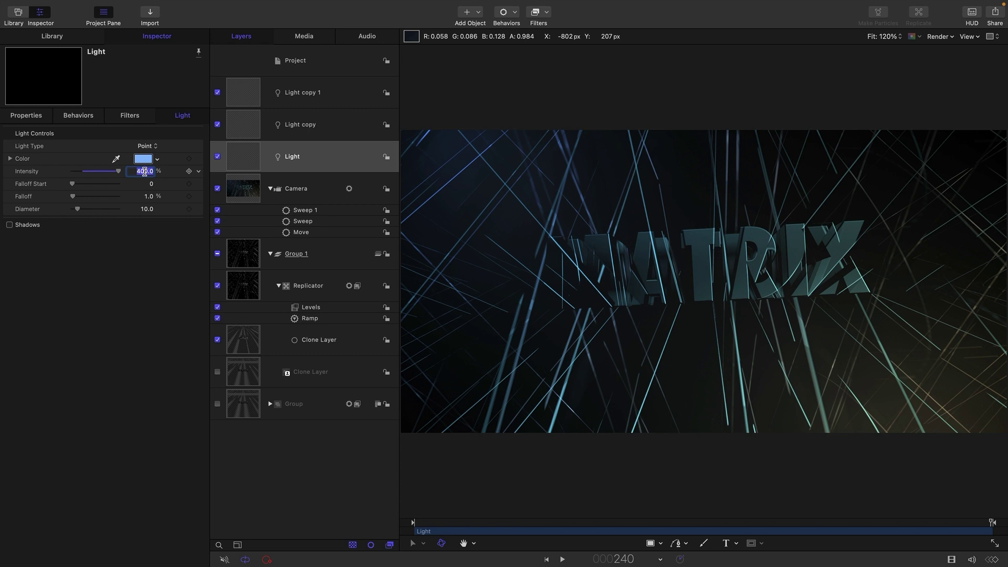
type("0")
key("Return")
left_click(199, 171)
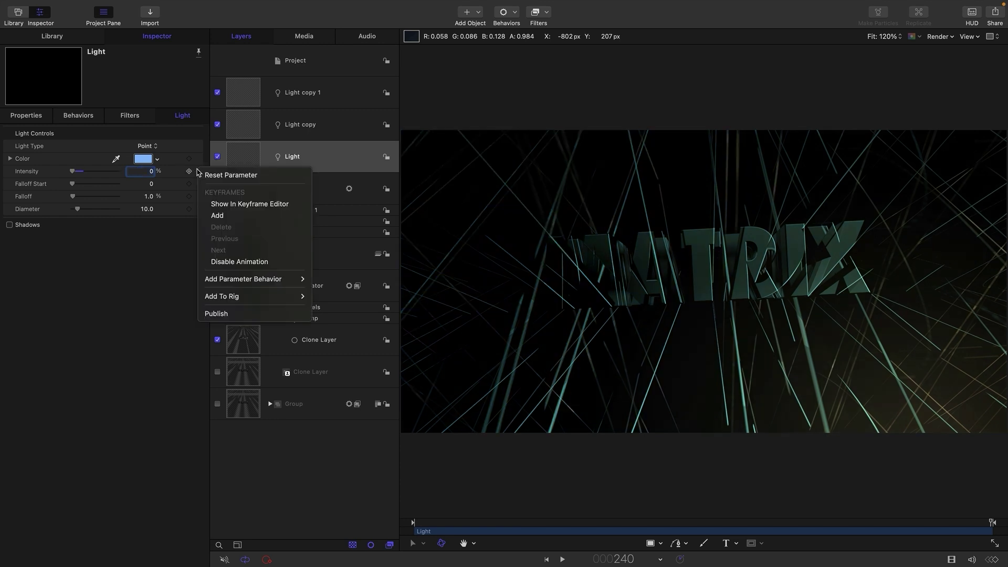
mouse_move(262, 279)
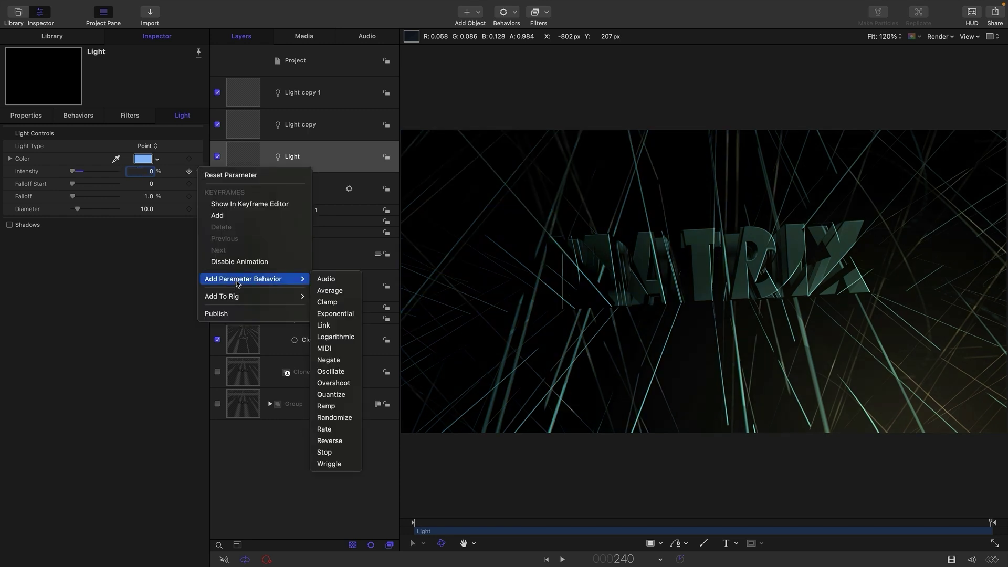
left_click(339, 406)
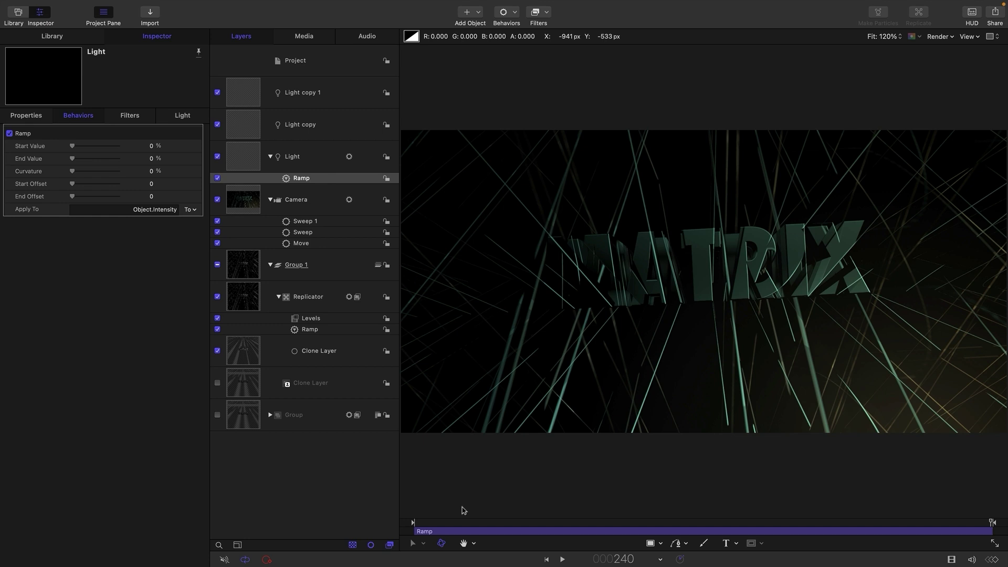
Make the Light's intensity ramp run from 500 to 100 and preview the fade
left_click_drag(450, 522, 349, 515)
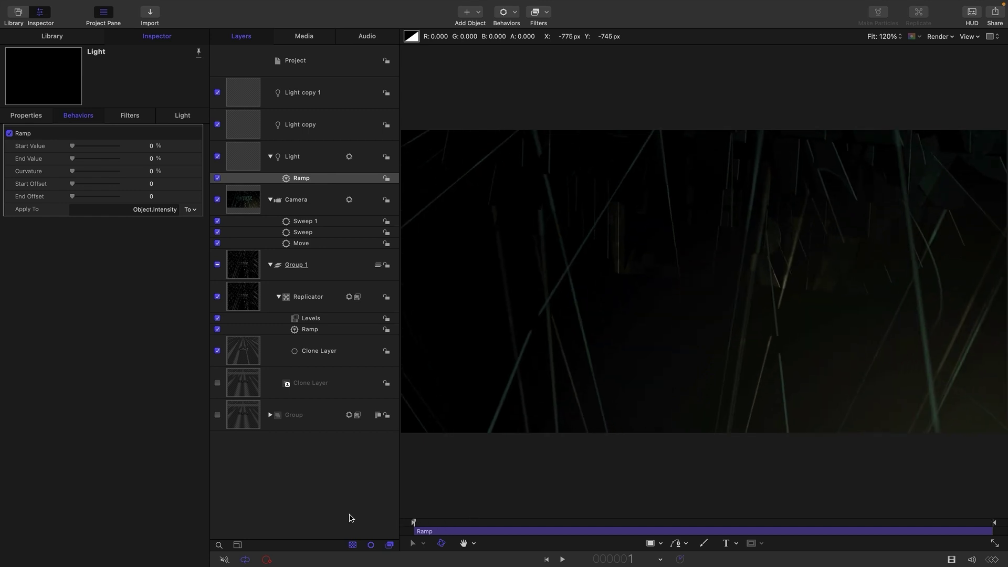
left_click(149, 145)
type("500")
key("Return")
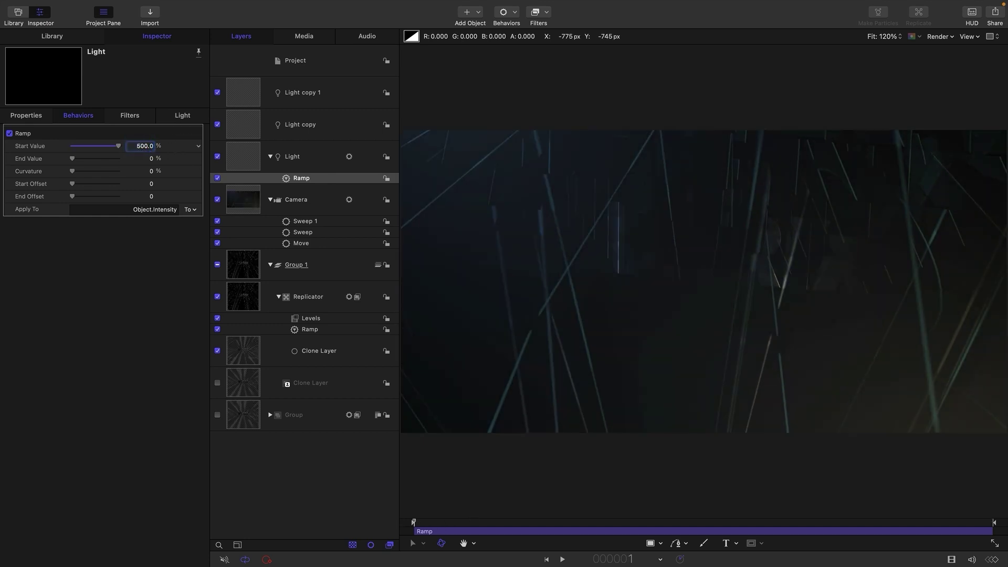
key("Tab")
type("100")
key("Return")
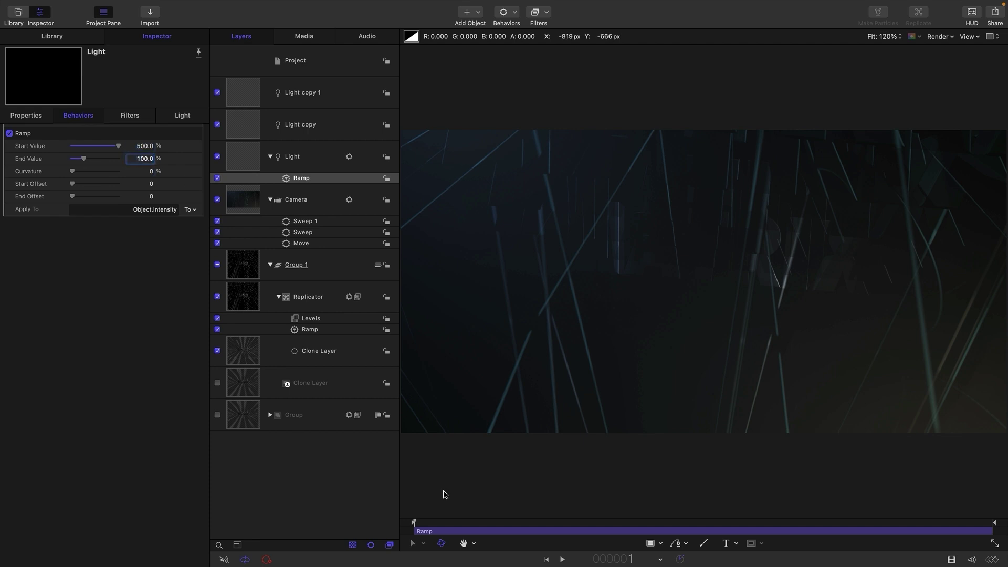
left_click_drag(415, 523, 993, 522)
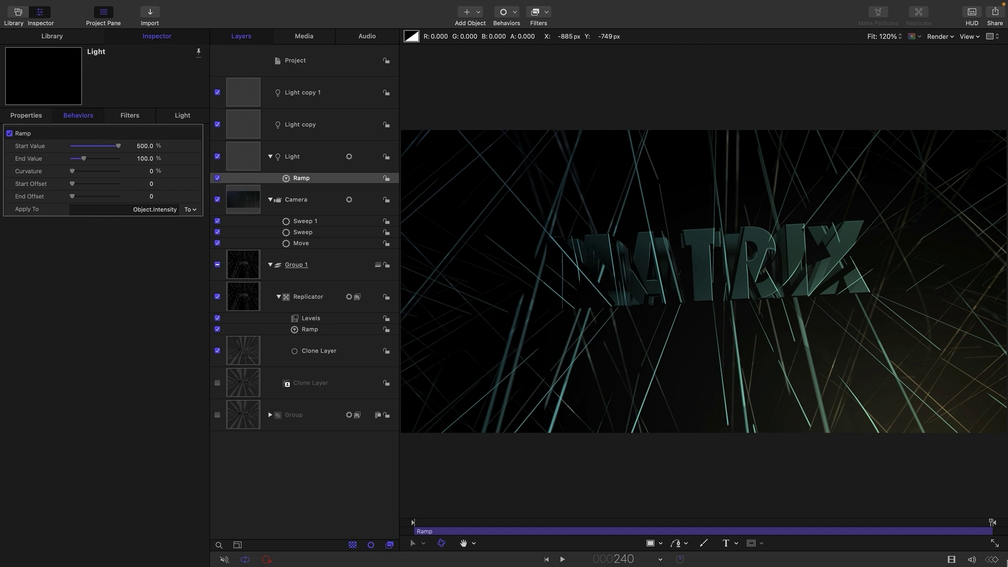
Set Light copy's intensity to 0 and add a Ramp behaviour to it
left_click(246, 129)
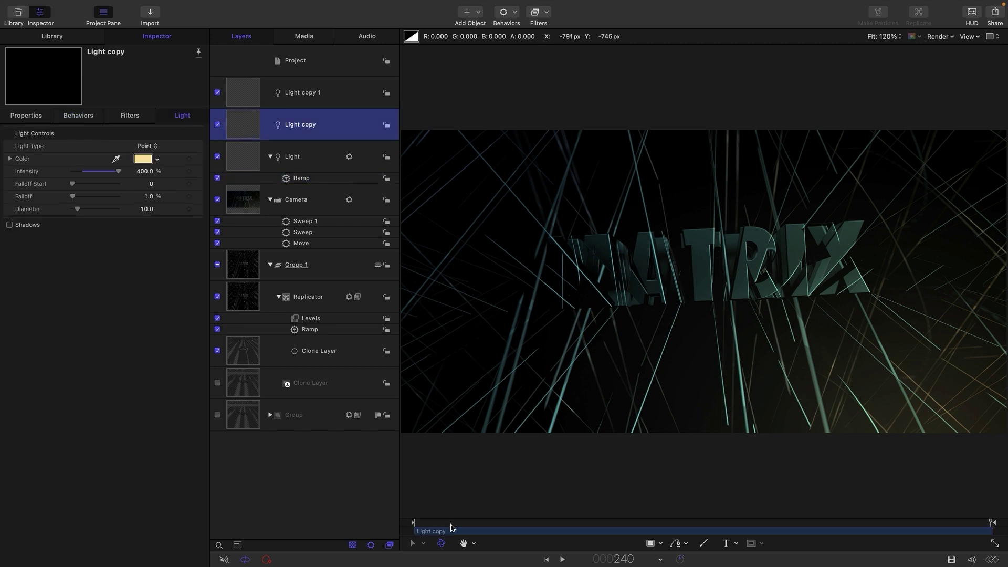
left_click_drag(452, 523, 414, 522)
left_click(139, 171)
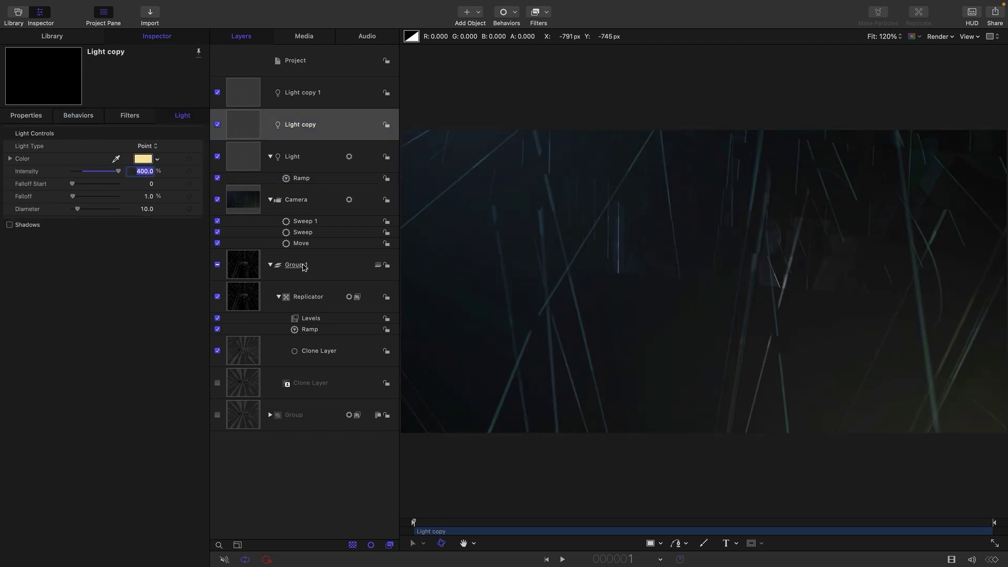
type("0")
key("Return")
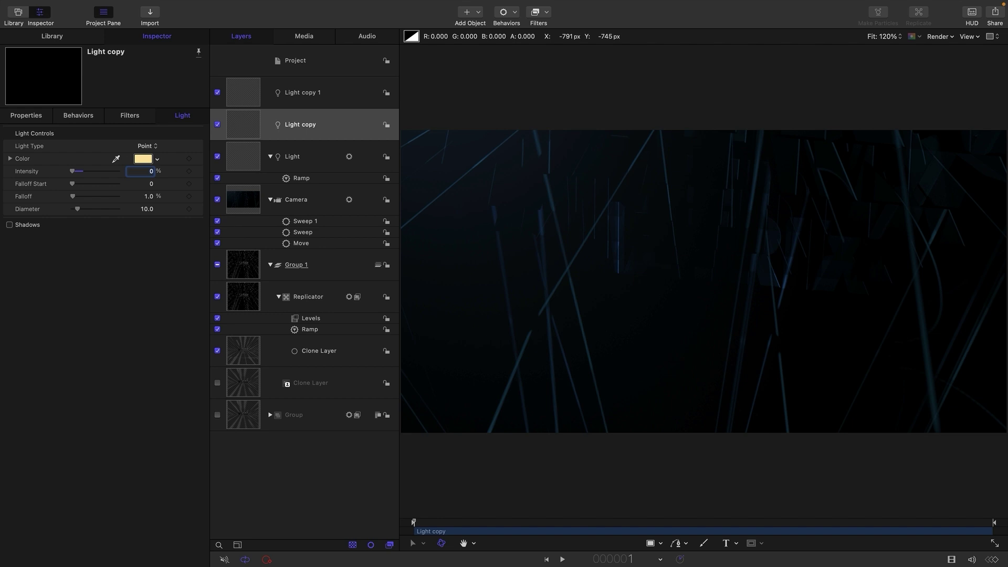
left_click(197, 171)
mouse_move(252, 278)
left_click(337, 405)
Make Light copy's intensity ramp run from 600 to 100
left_click(152, 146)
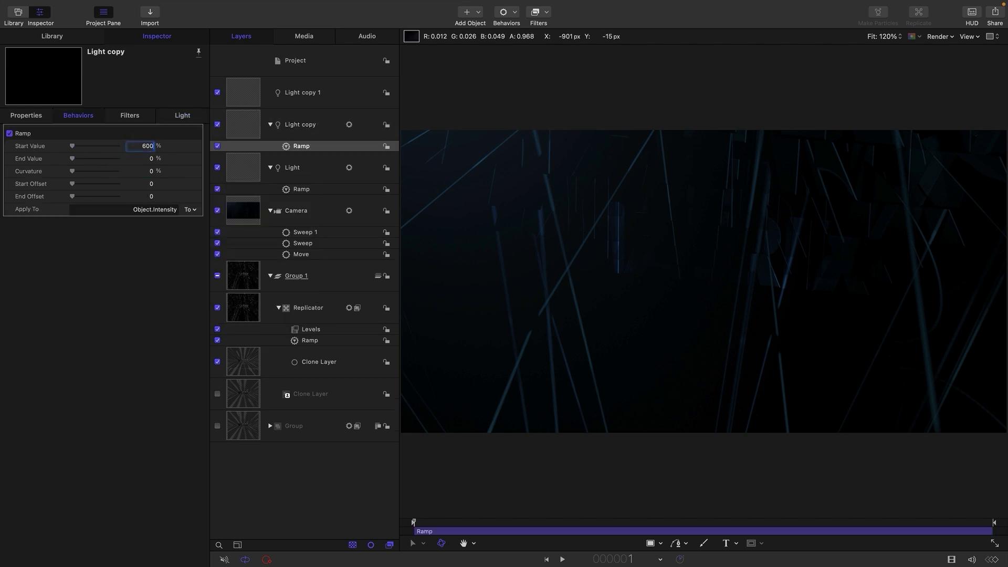
key("Return")
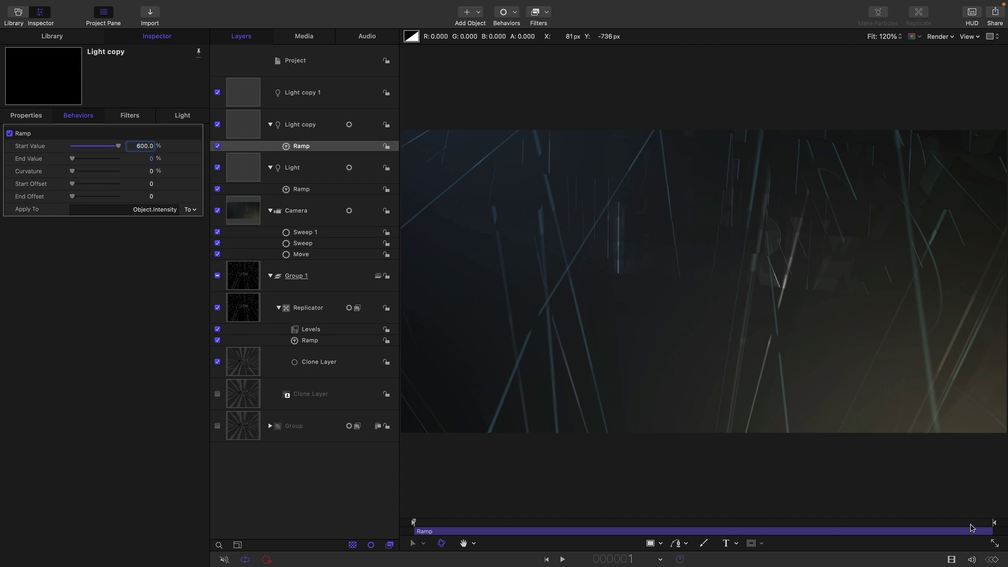
key("End")
left_click(150, 159)
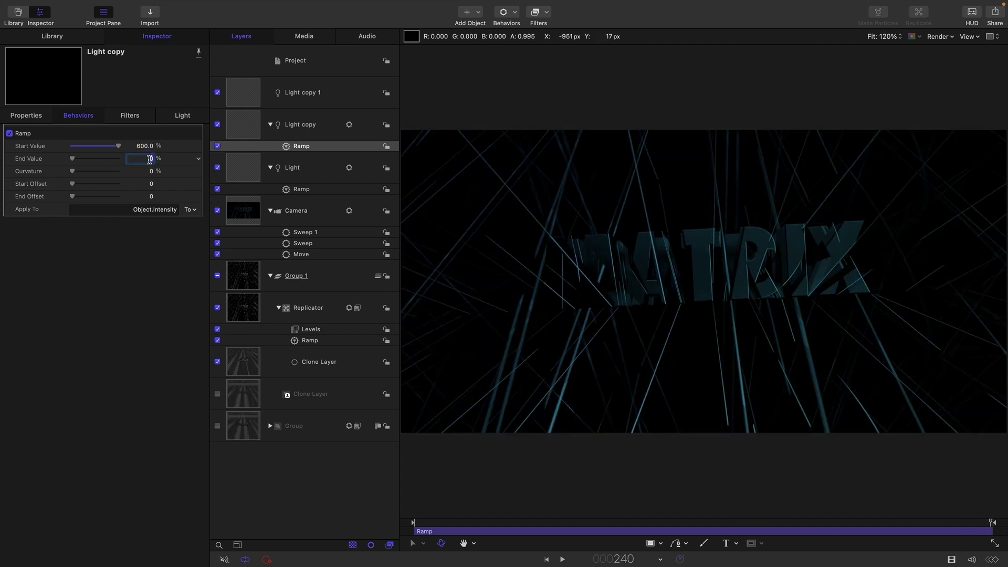
type("100")
key("Return")
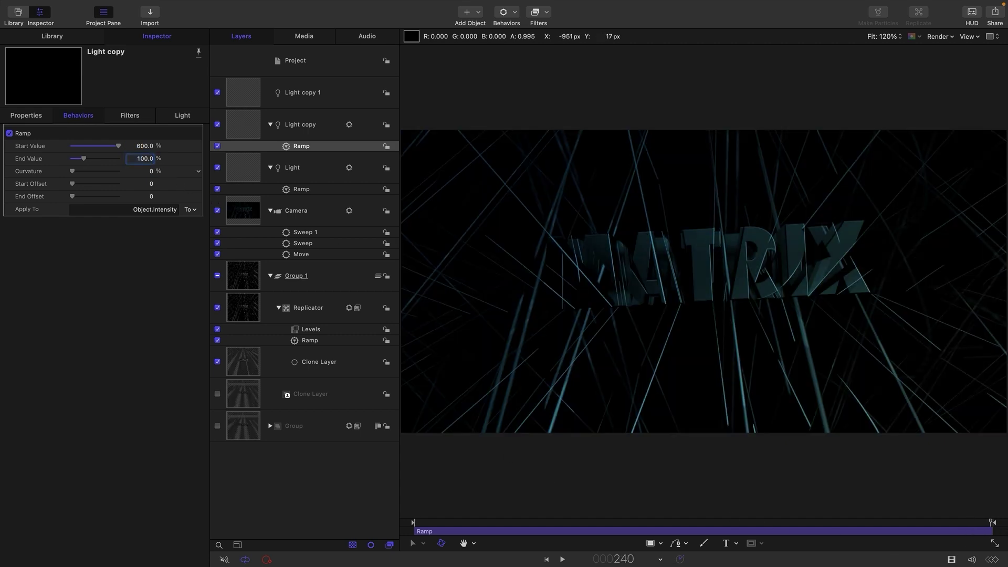
Set Light copy 1's intensity to 0 and ramp it up to 750%
left_click(245, 96)
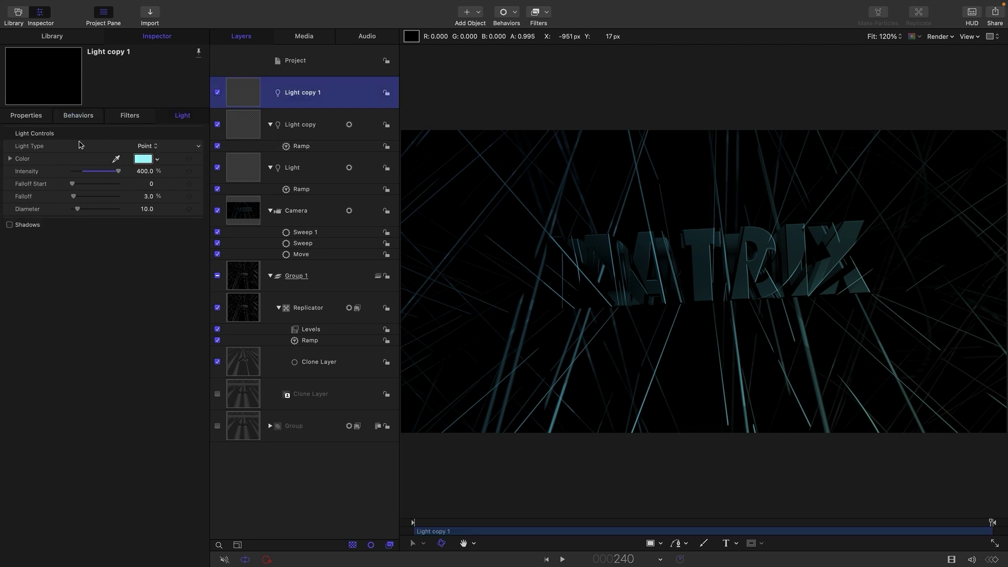
double_click(138, 174)
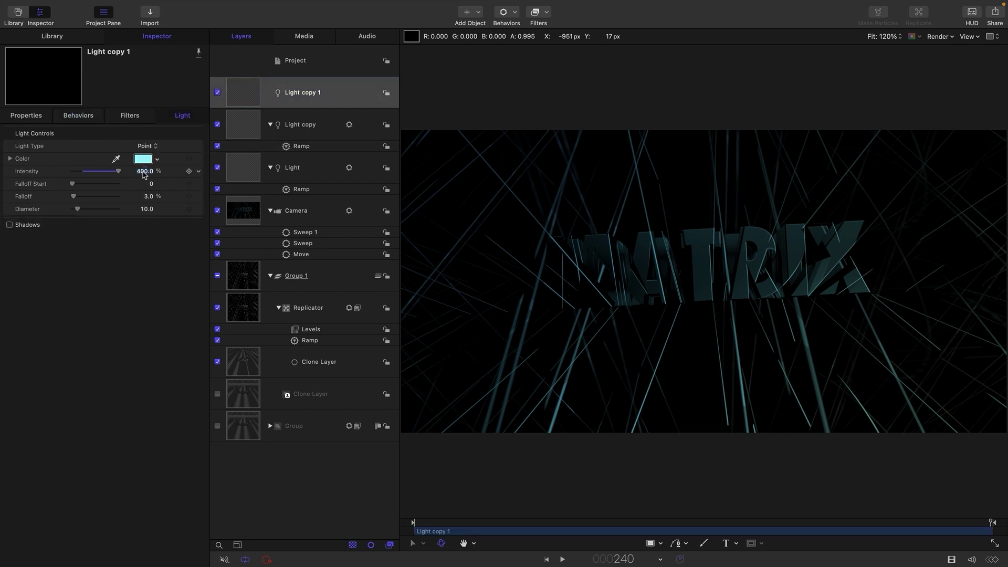
type("0")
key("Return")
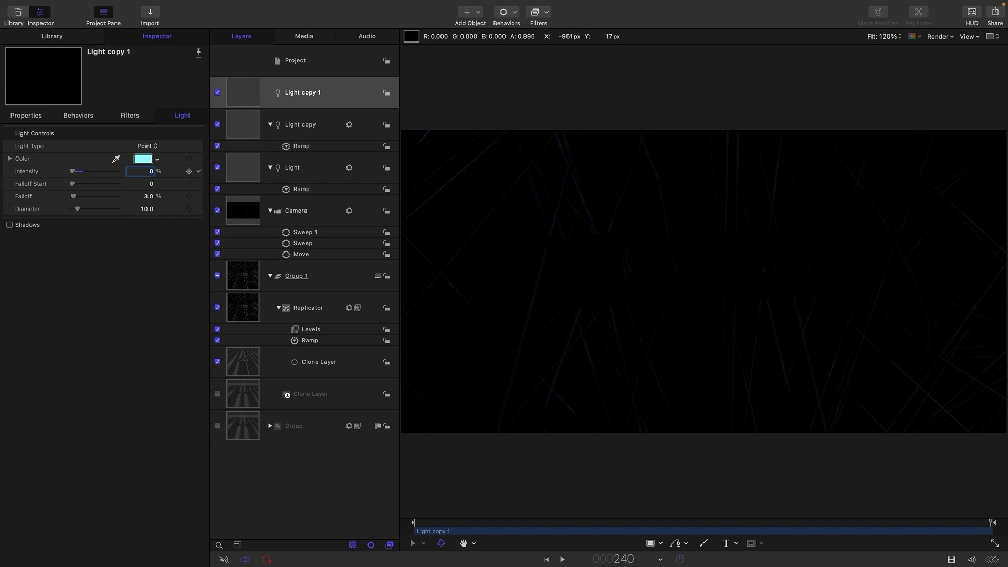
left_click(202, 170)
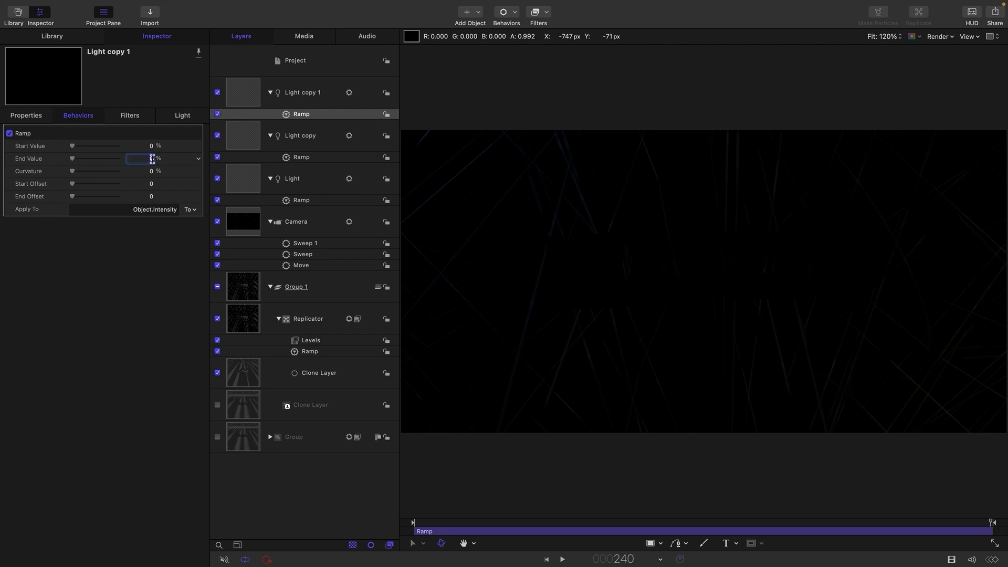
key("Return")
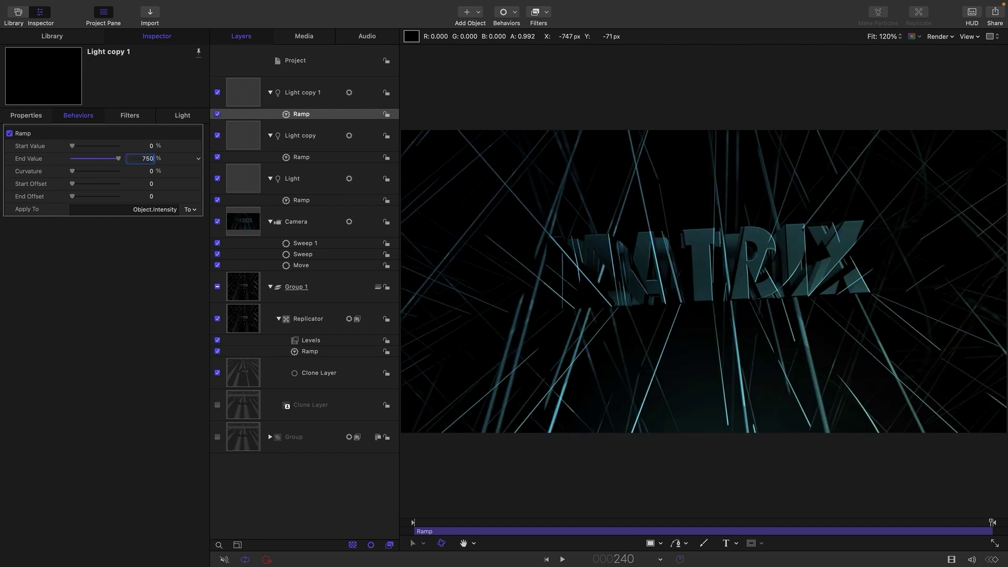
key("Return")
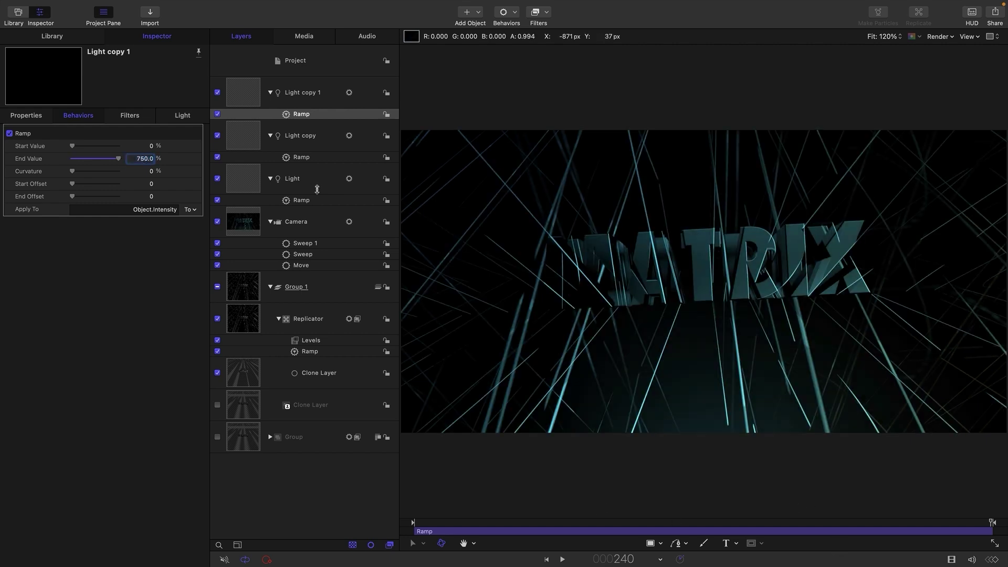
key("F1")
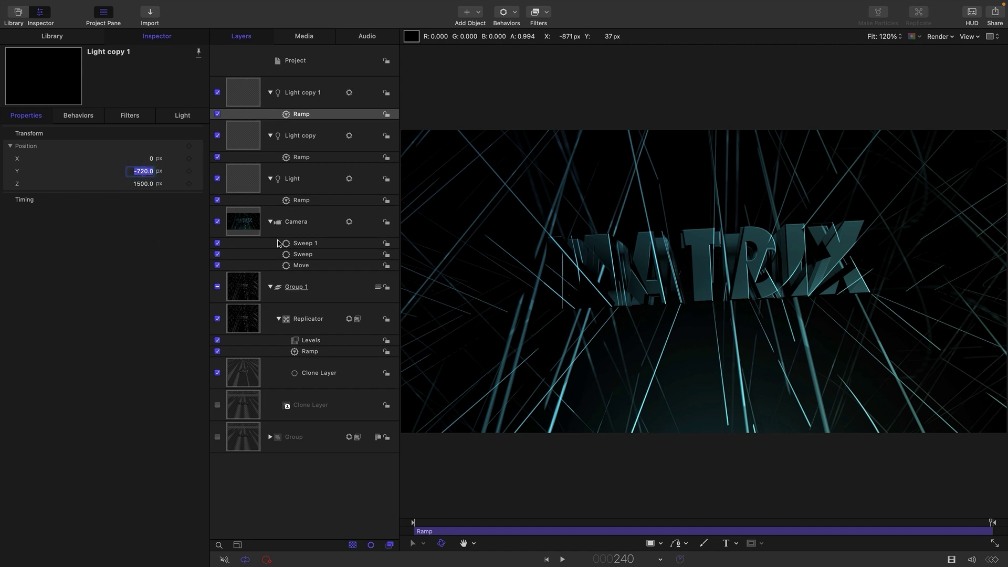
Set Light copy 1's Position Y to 0, add a Y-position ramp from −1000 to 720, and preview it
type("0")
key("Return")
left_click(197, 172)
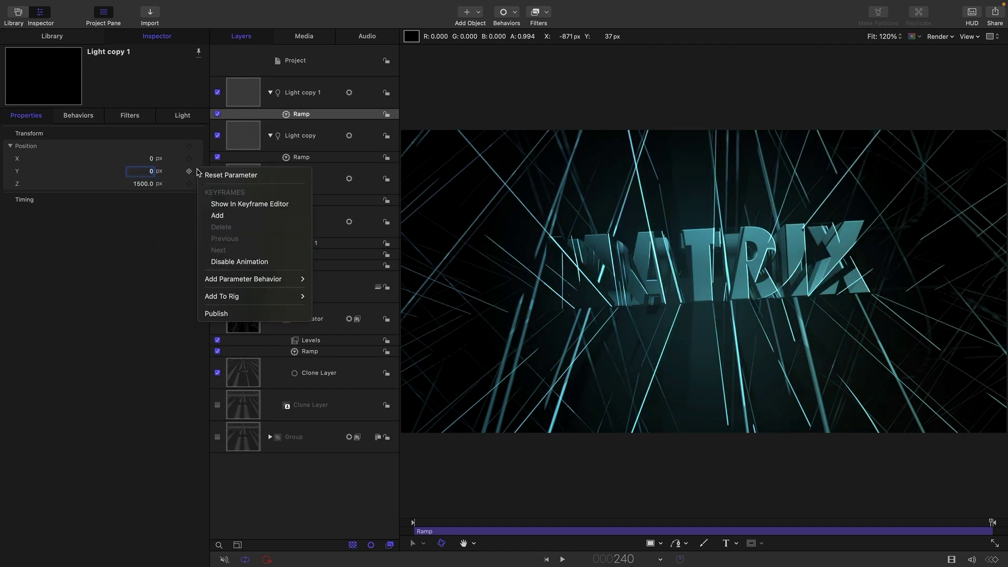
mouse_move(243, 279)
left_click(326, 412)
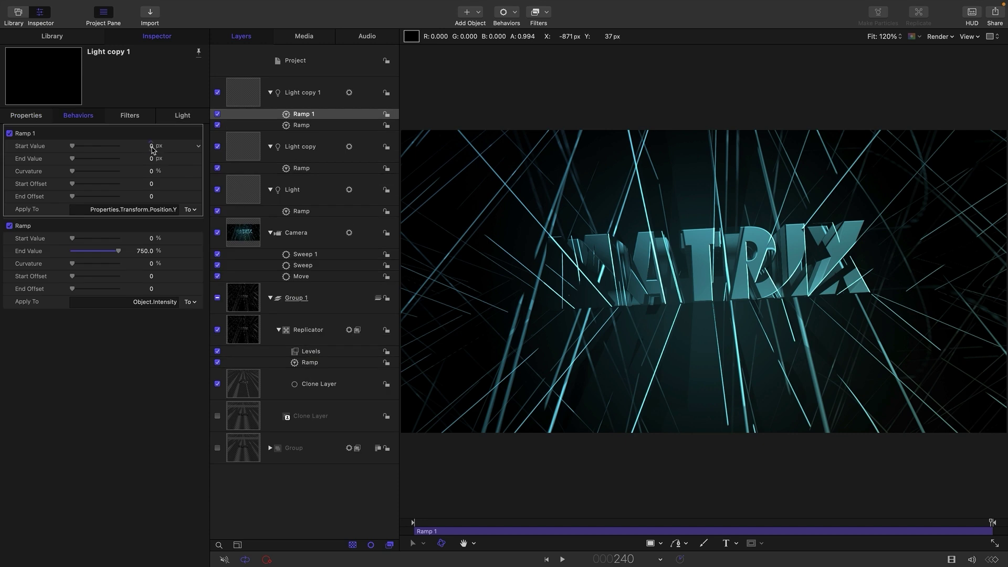
type("-1000")
key("Tab")
type("72")
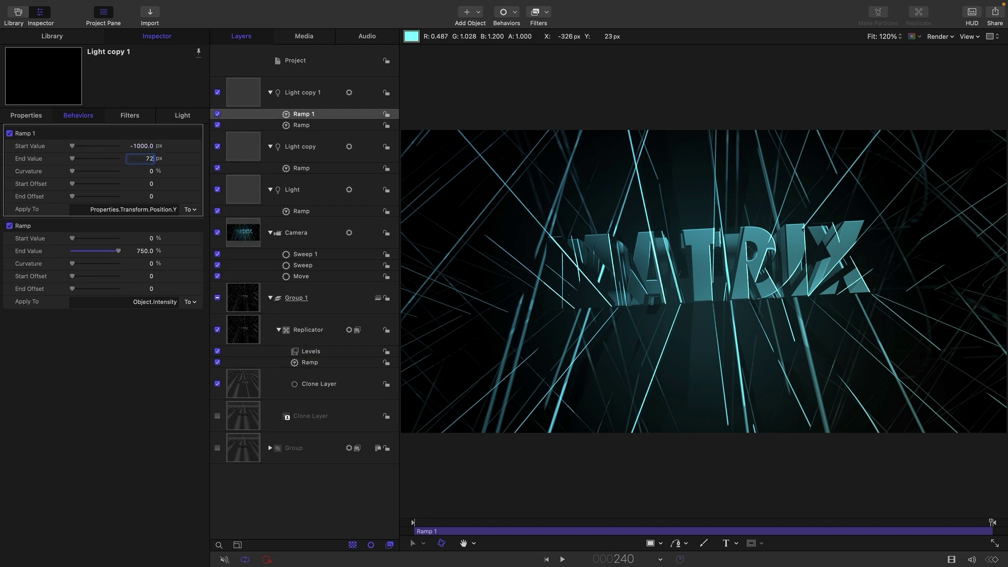
type("0")
key("Return")
mouse_move(656, 522)
left_mouse_down()
mouse_move(808, 532)
mouse_move(524, 531)
mouse_move(900, 535)
mouse_move(993, 547)
left_mouse_up()
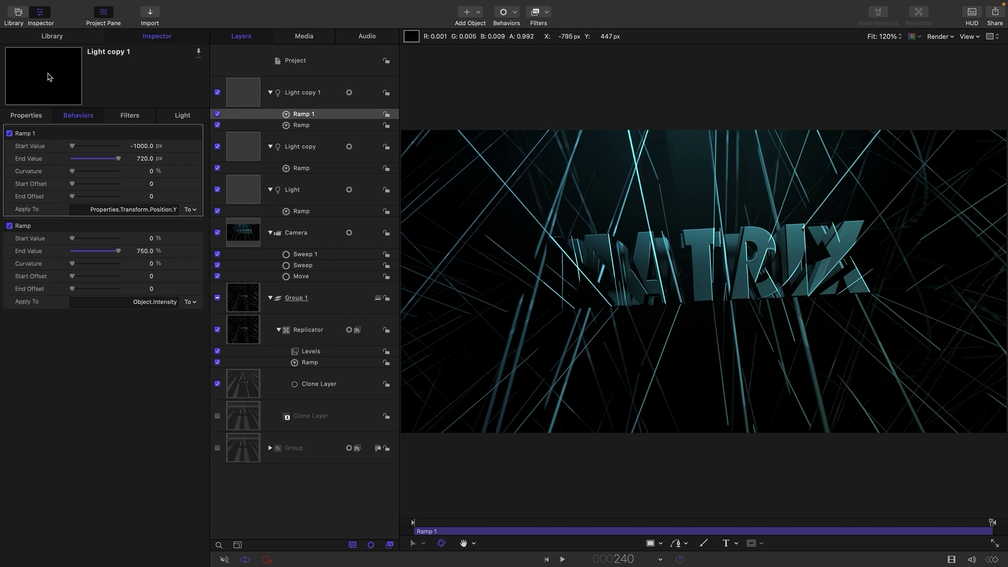
Add a Color Solid generator from the Library and scale it to 500%
left_click(63, 37)
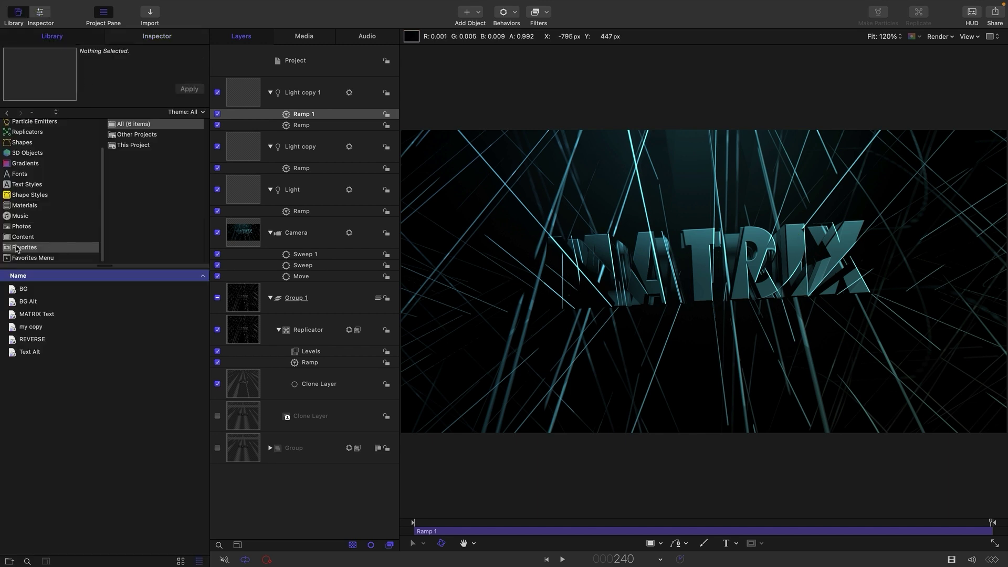
scroll(75, 211, "up", 3)
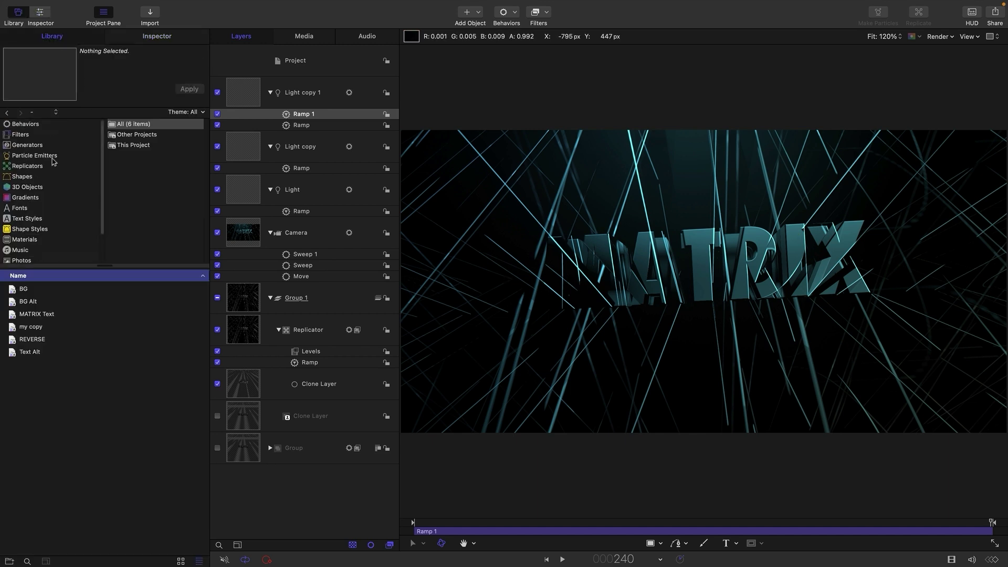
left_click(30, 147)
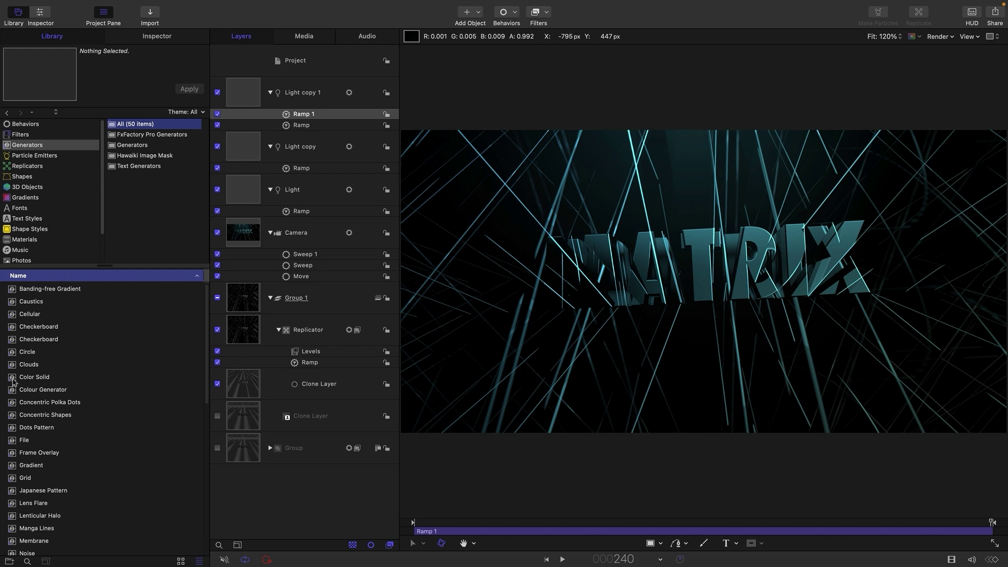
left_click_drag(13, 378, 259, 465)
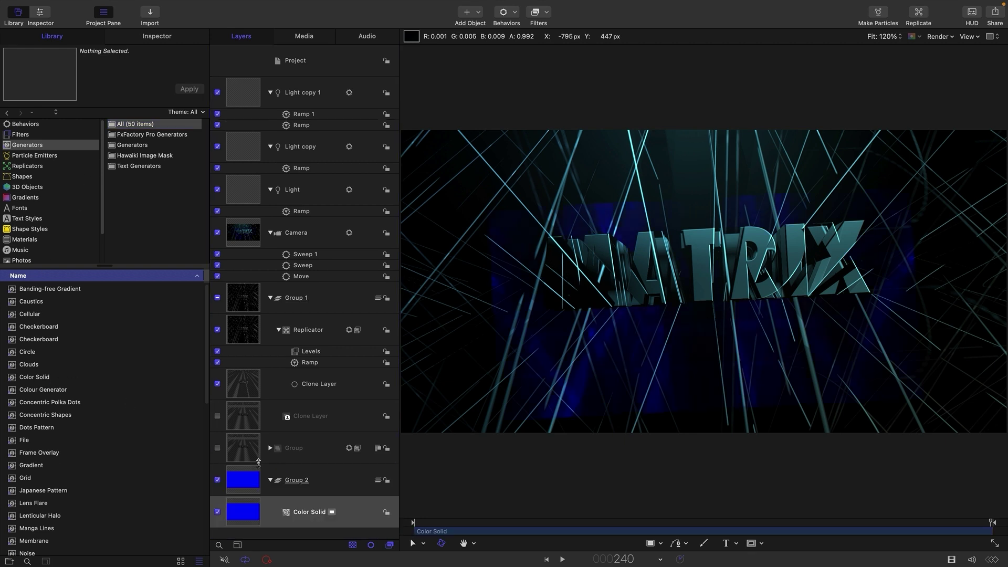
left_click(156, 37)
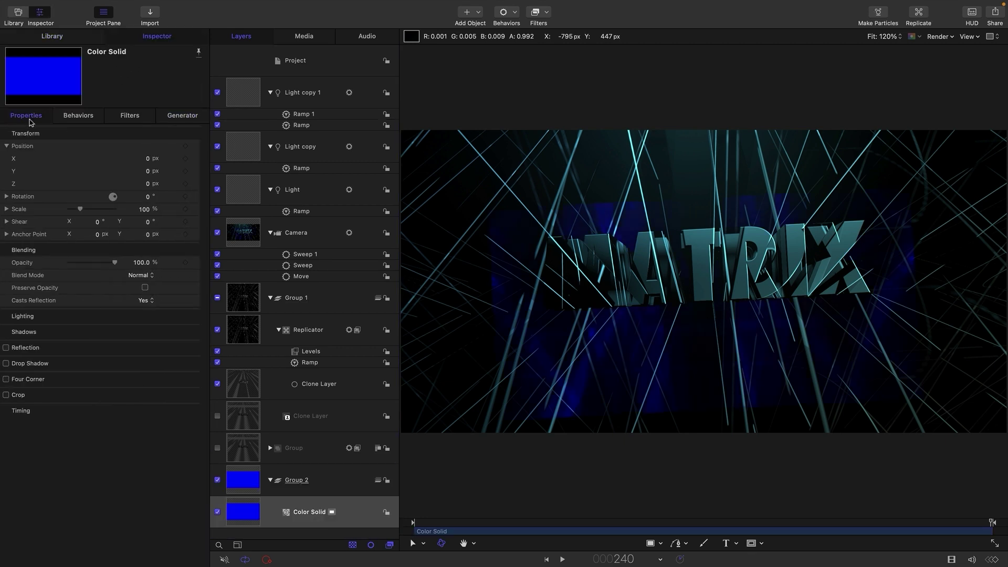
left_click(145, 210)
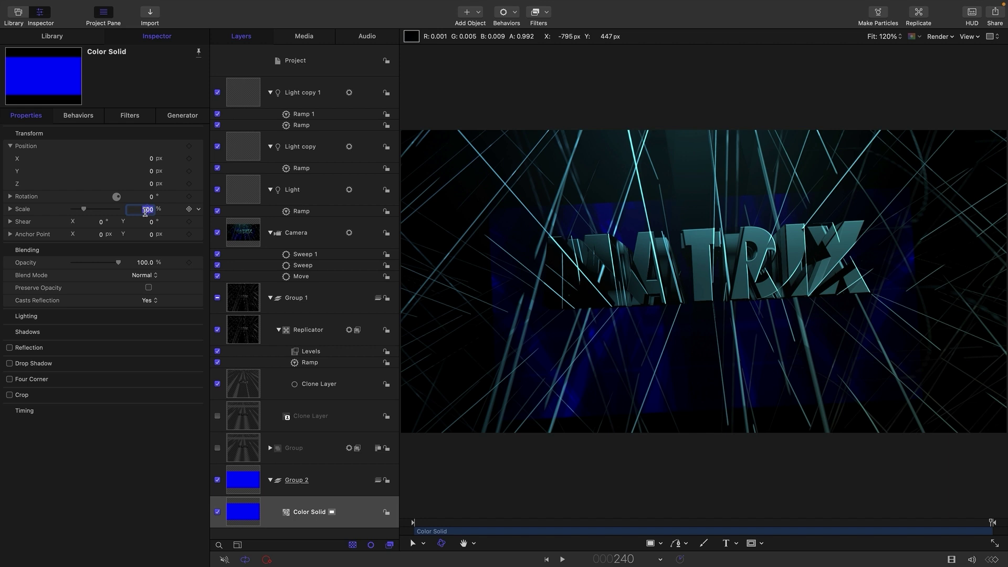
type("500")
key("Return")
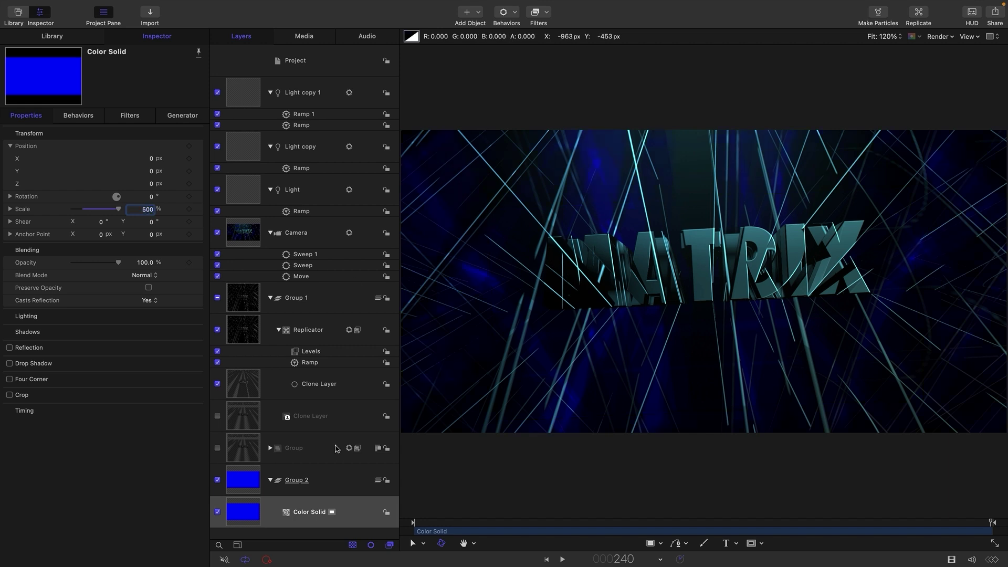
Change the solid's colour from blue to lavender and toggle Group 2 to compare
left_click(184, 116)
left_click(144, 184)
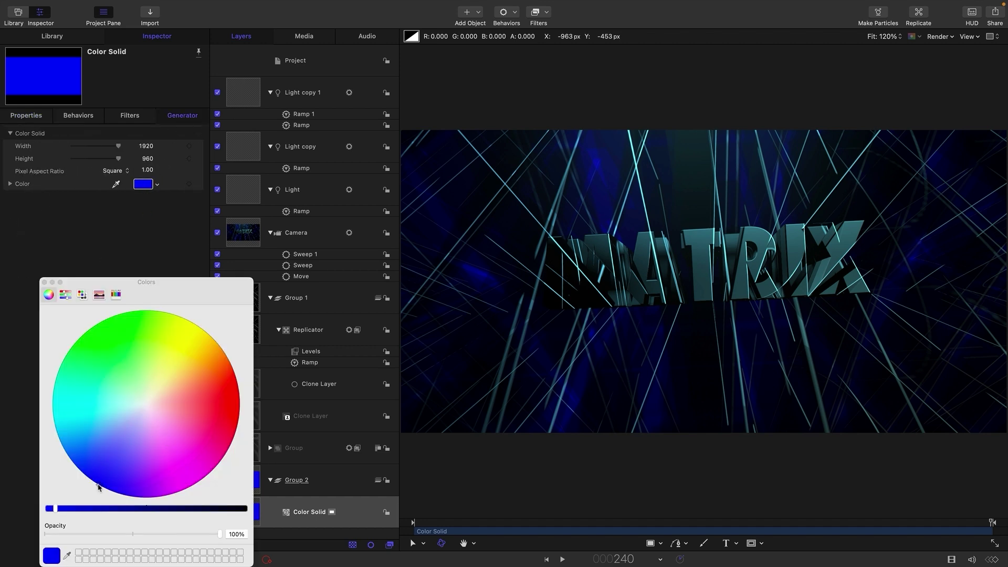
left_click_drag(98, 487, 129, 434)
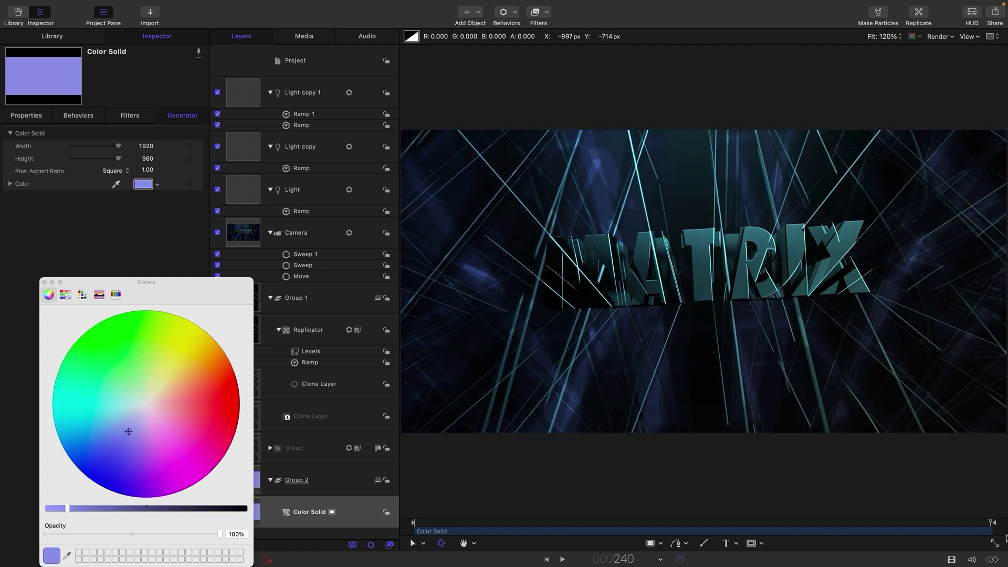
left_click(44, 282)
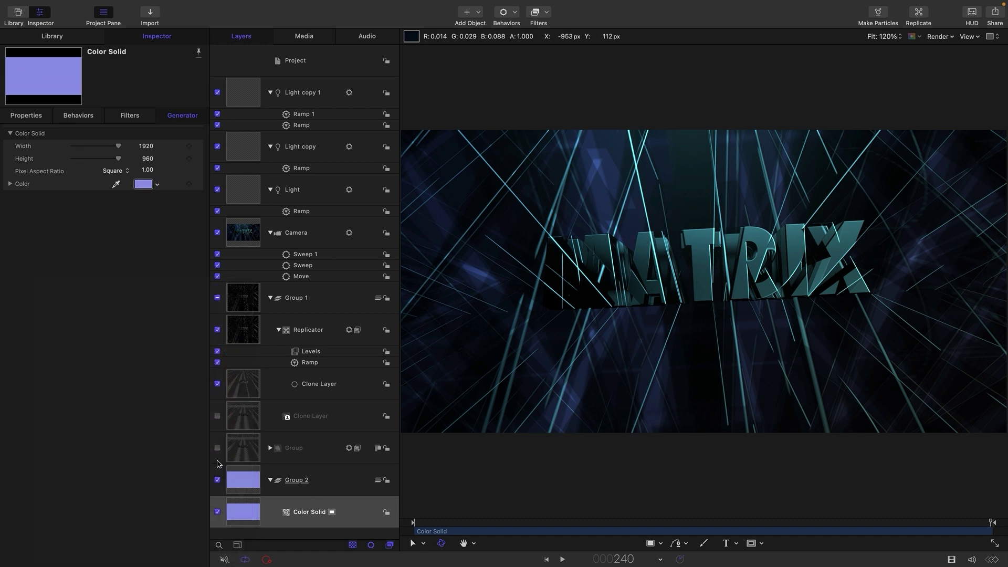
left_click(219, 481)
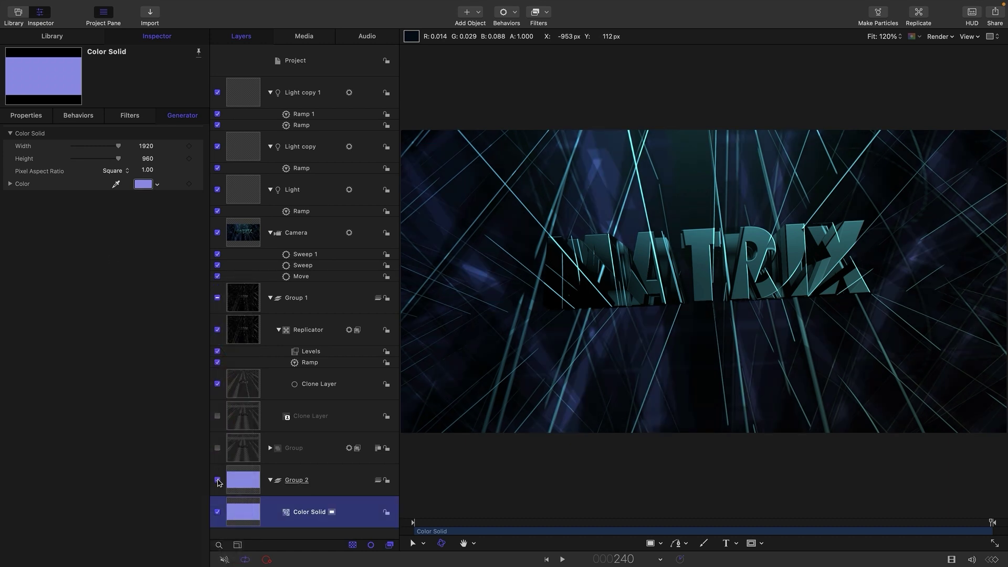
left_click(218, 481)
Add a Neon filter to Group 1 and raise its Outer Glow to 200
left_click(246, 299)
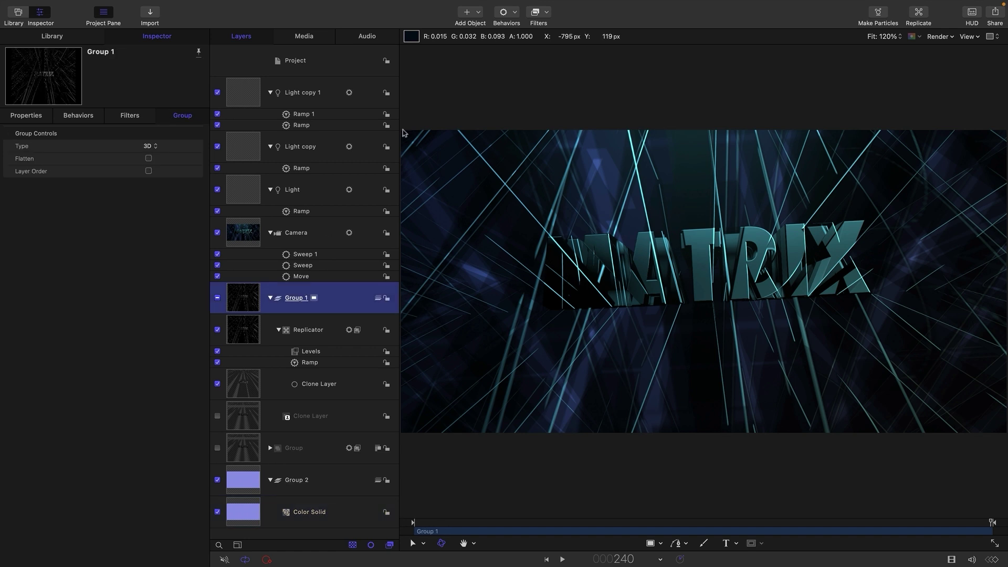
left_click(548, 13)
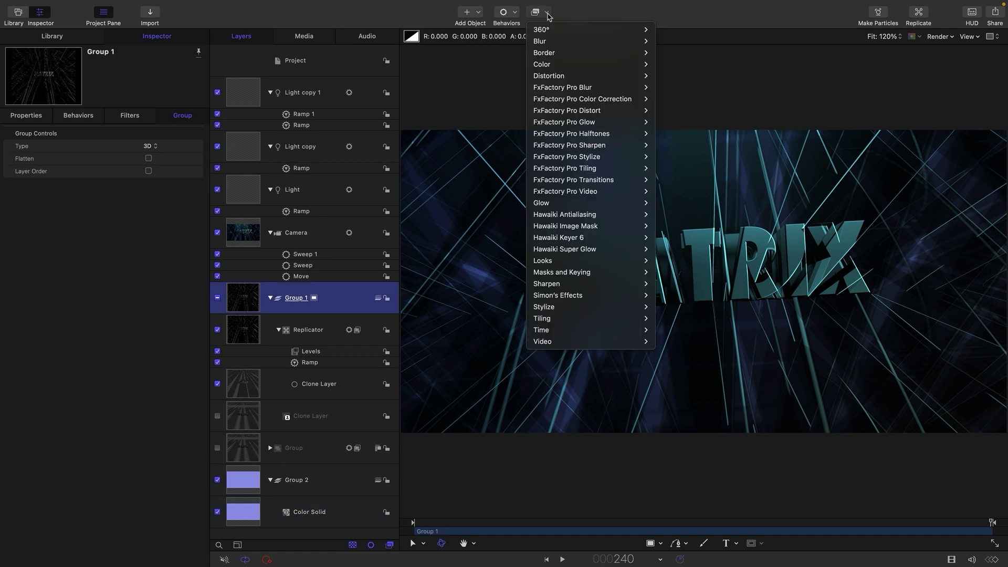
mouse_move(558, 208)
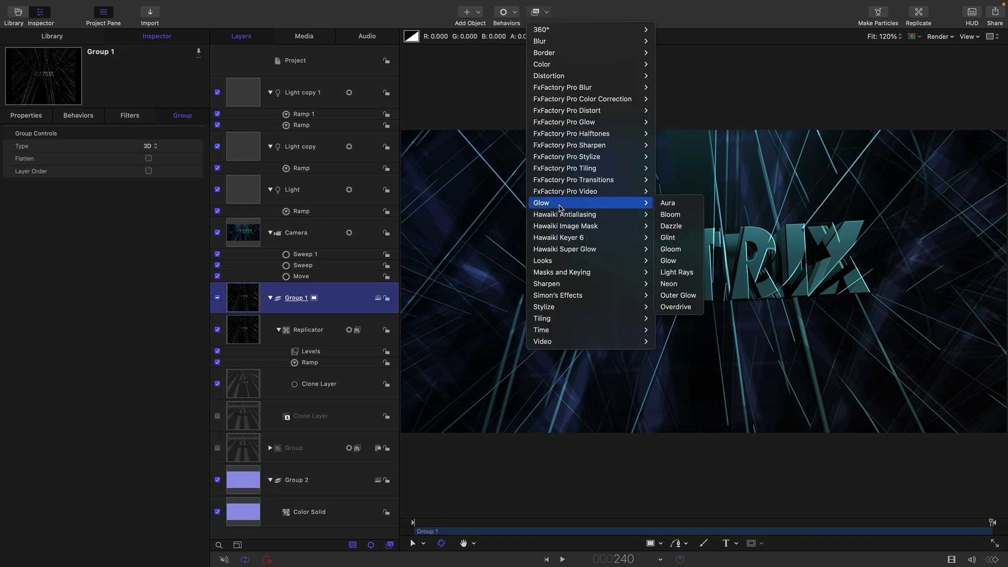
left_click(689, 289)
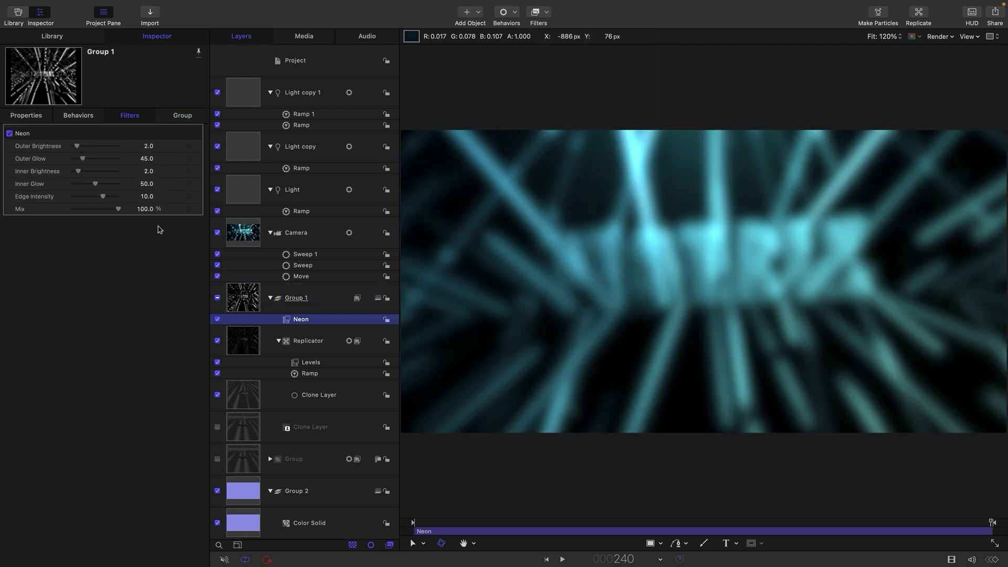
left_click_drag(83, 158, 119, 183)
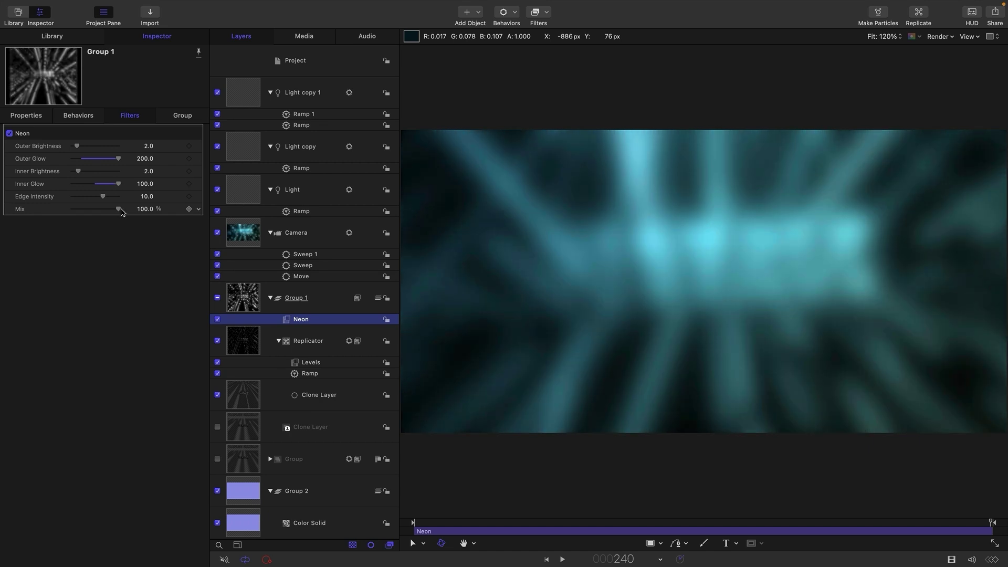
Lower the Neon Mix to 10% and scrub the timeline to check the glow
left_click(140, 209)
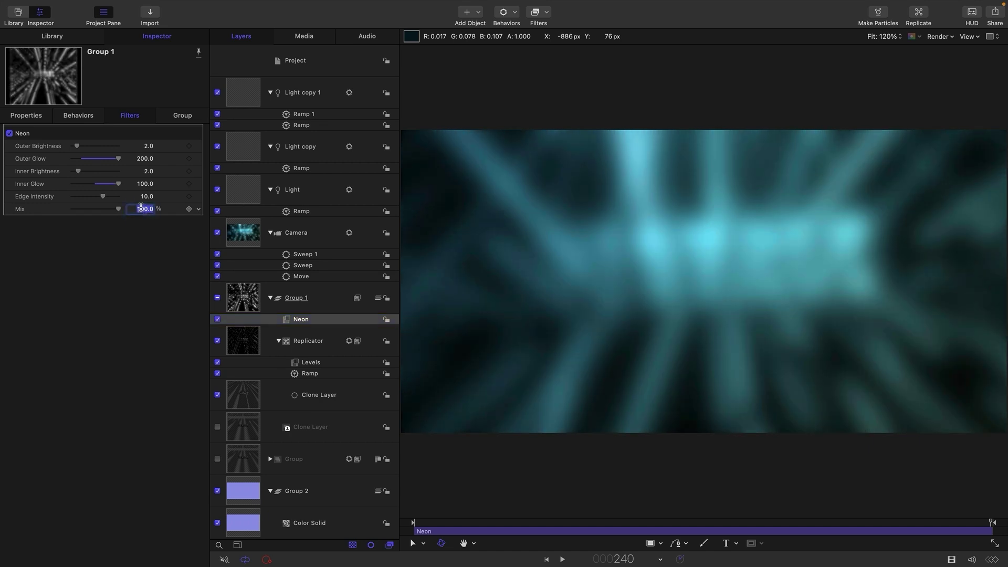
type("20")
key("Return")
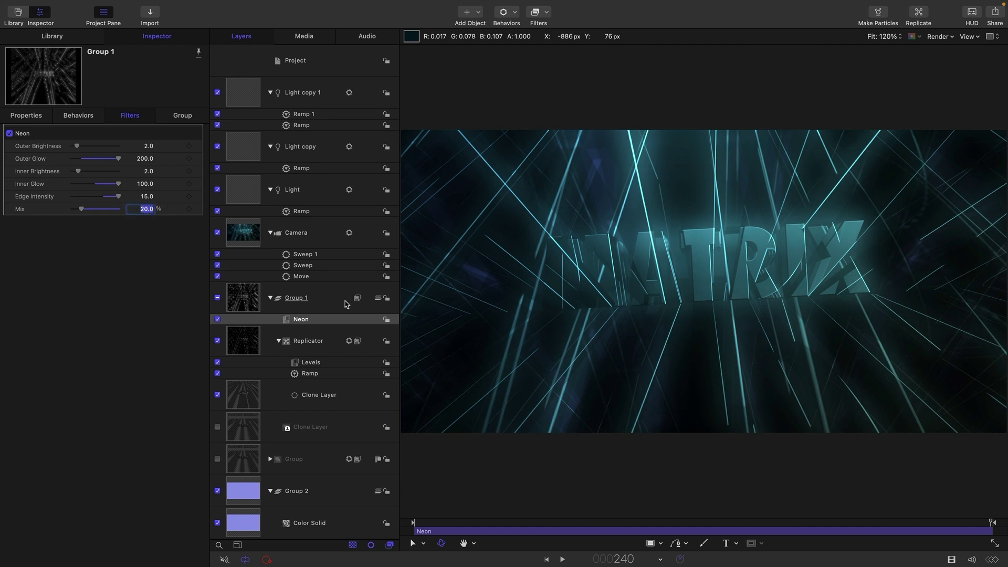
type("10")
key("Return")
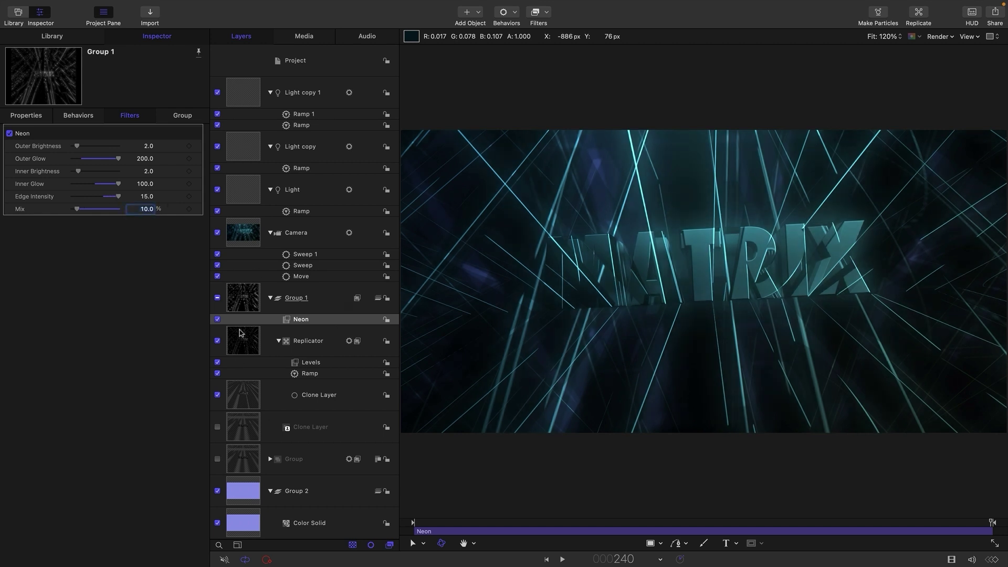
left_click(218, 324)
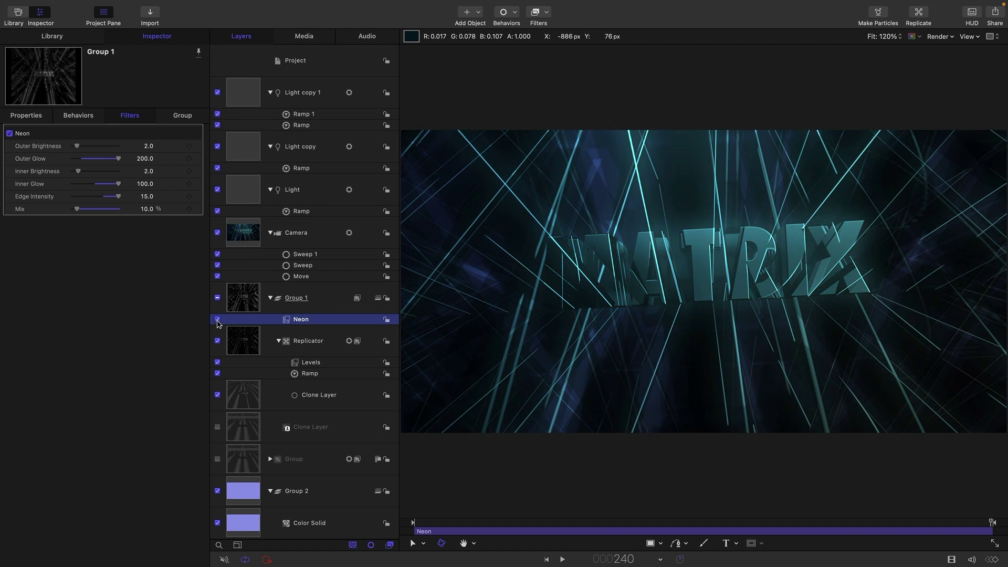
left_click_drag(907, 525, 560, 522)
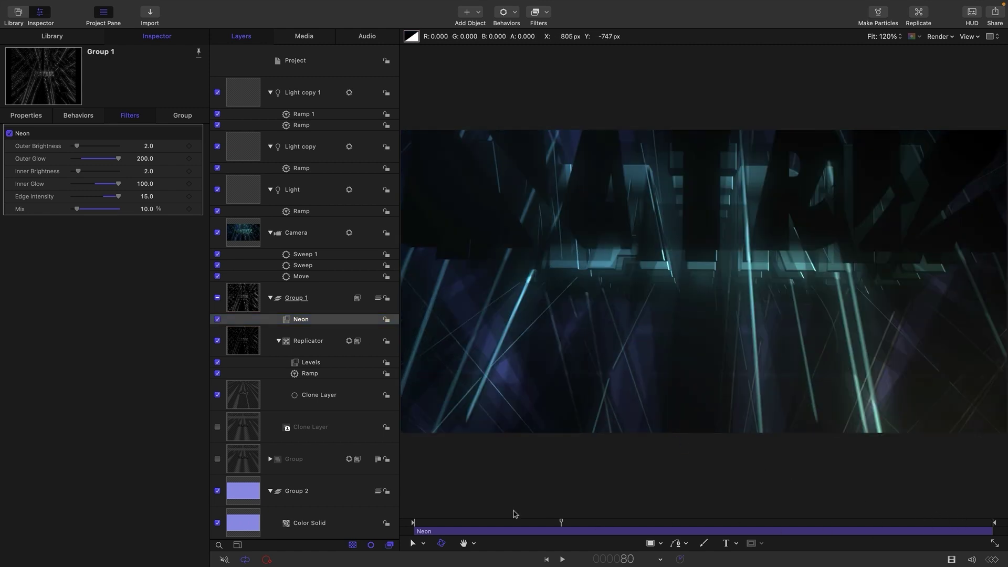
key("End")
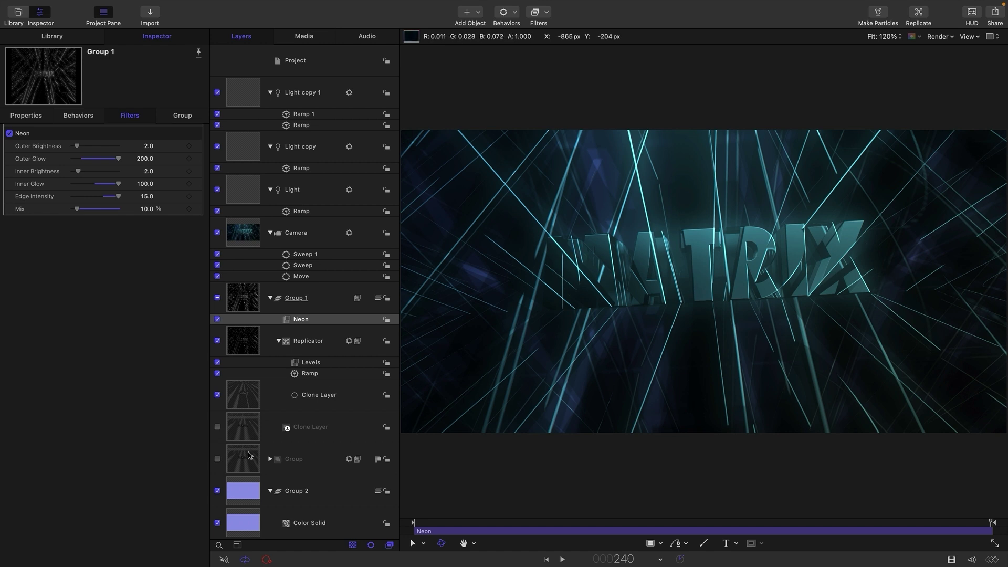
Duplicate the MATRIX Text layer and move the copy into Group 1
left_click(270, 459)
scroll(278, 471, "down", 2)
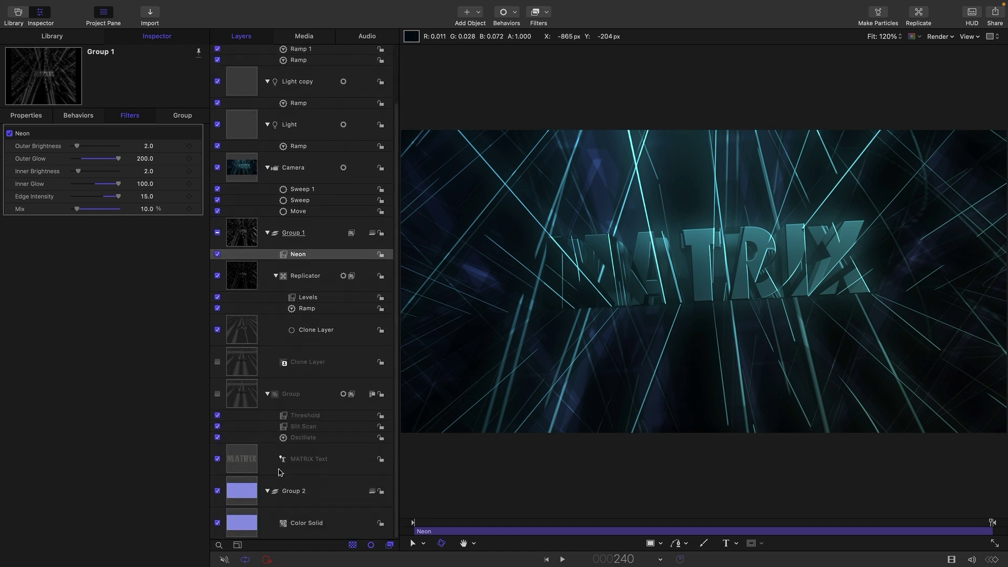
left_click(247, 460)
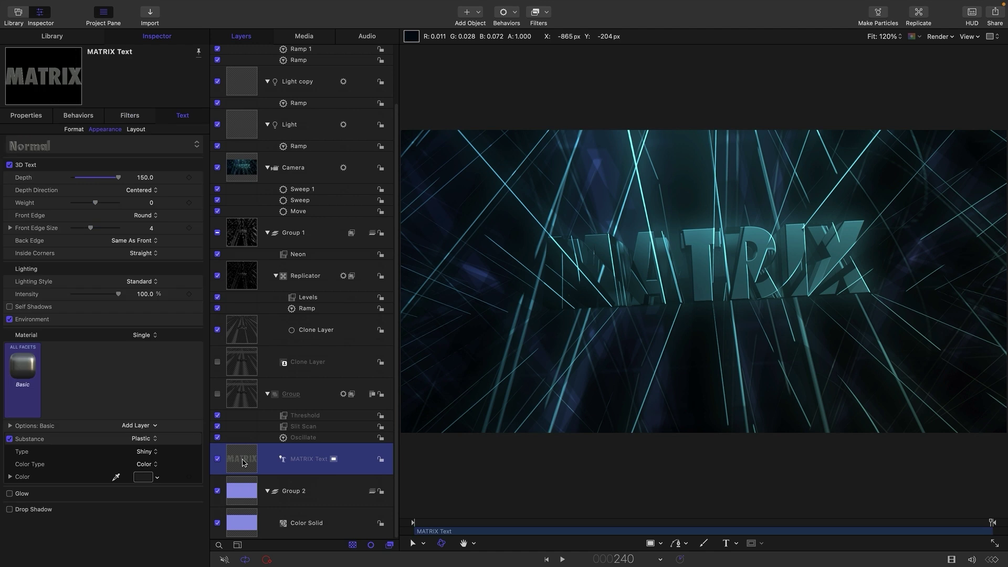
right_click(243, 463)
left_click(276, 396)
left_click_drag(247, 467, 306, 281)
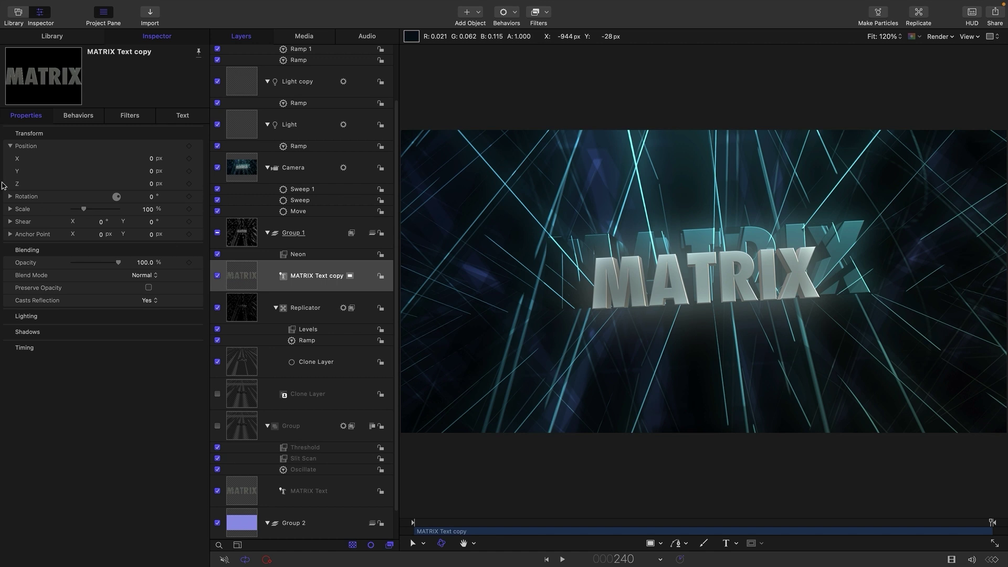
Add a Ramp to the copy's Position Z, from 2375 px to 1000 px, and preview it
left_click(198, 184)
mouse_move(235, 299)
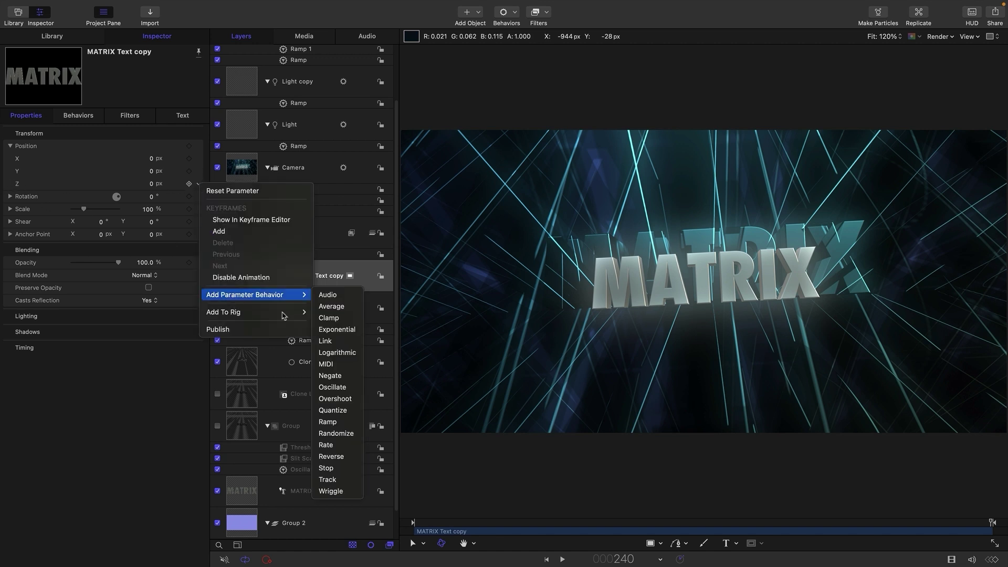
left_click(327, 422)
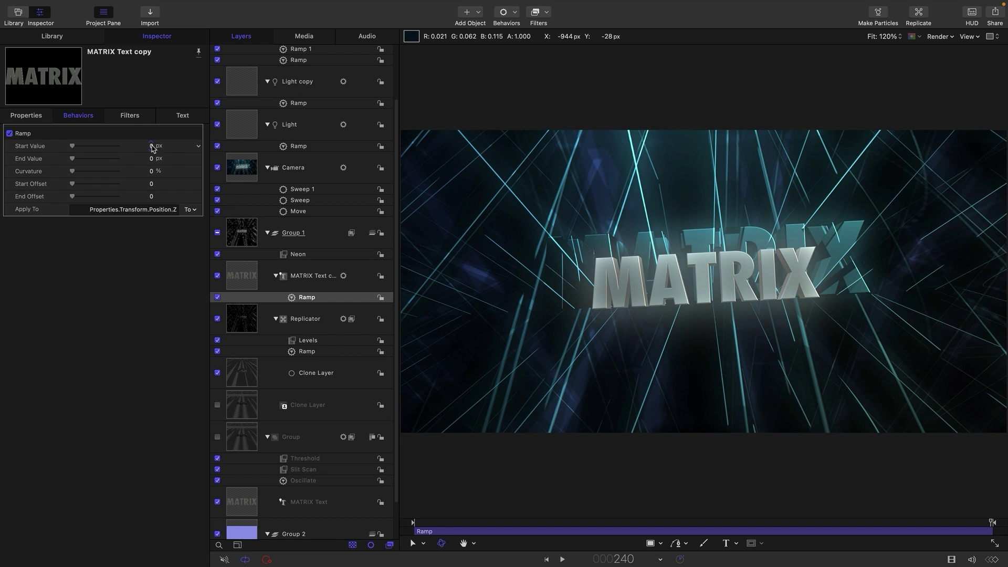
left_click(152, 147)
type("2375")
key("Return")
key("Return")
mouse_move(992, 523)
left_mouse_down()
mouse_move(719, 514)
mouse_move(993, 523)
left_mouse_up()
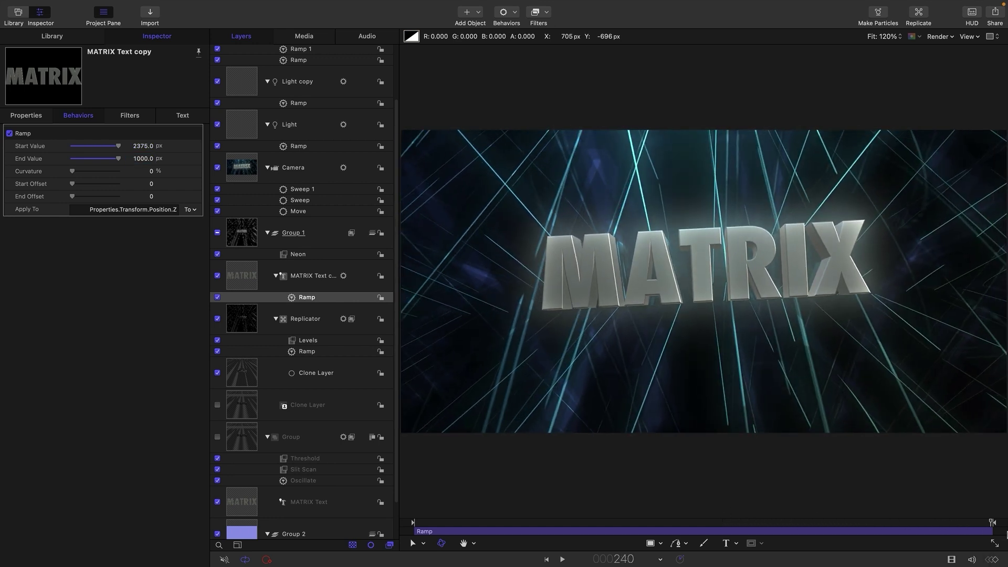
Set the MATRIX Text copy's blend mode to Multiply
left_click(239, 276)
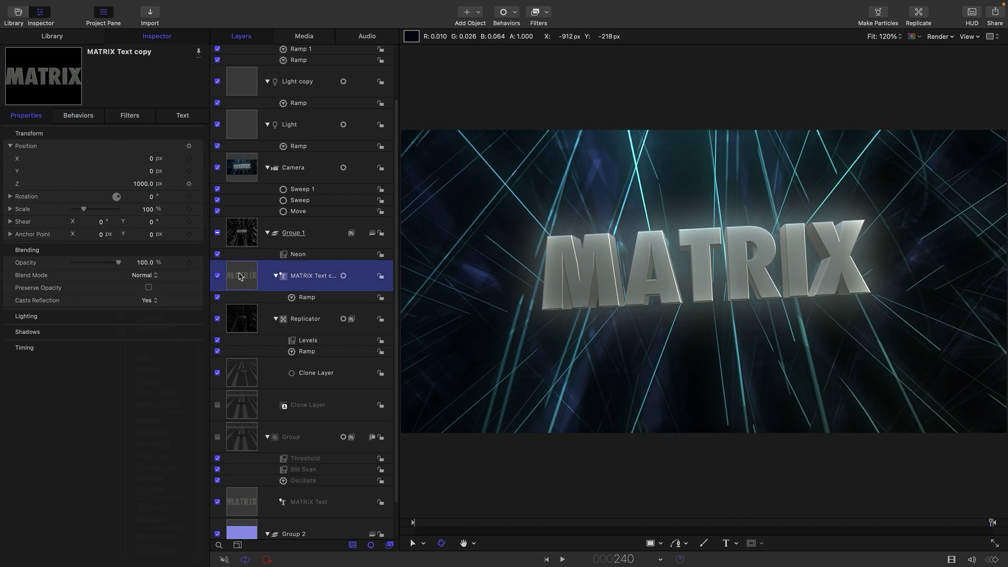
left_click(143, 277)
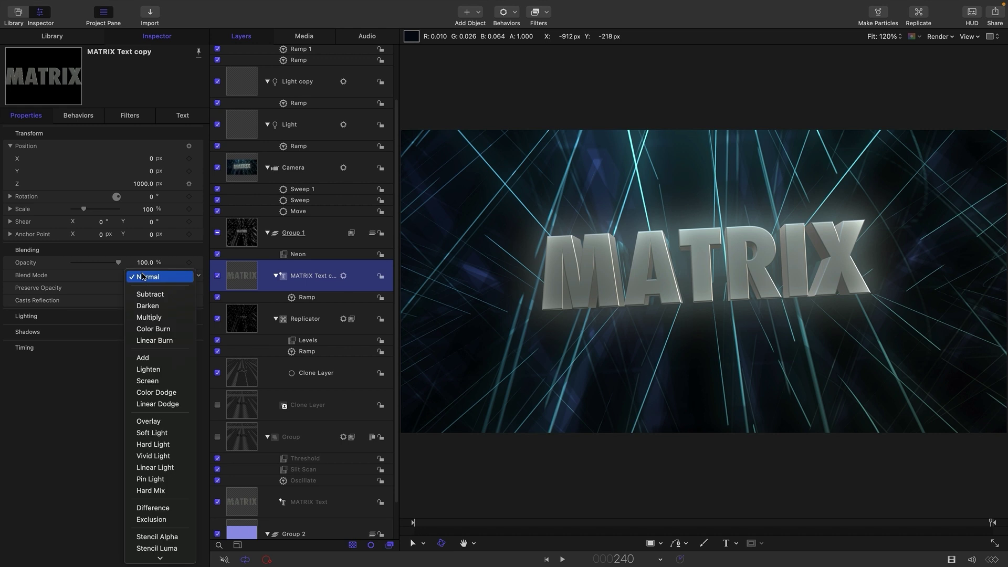
left_click(147, 322)
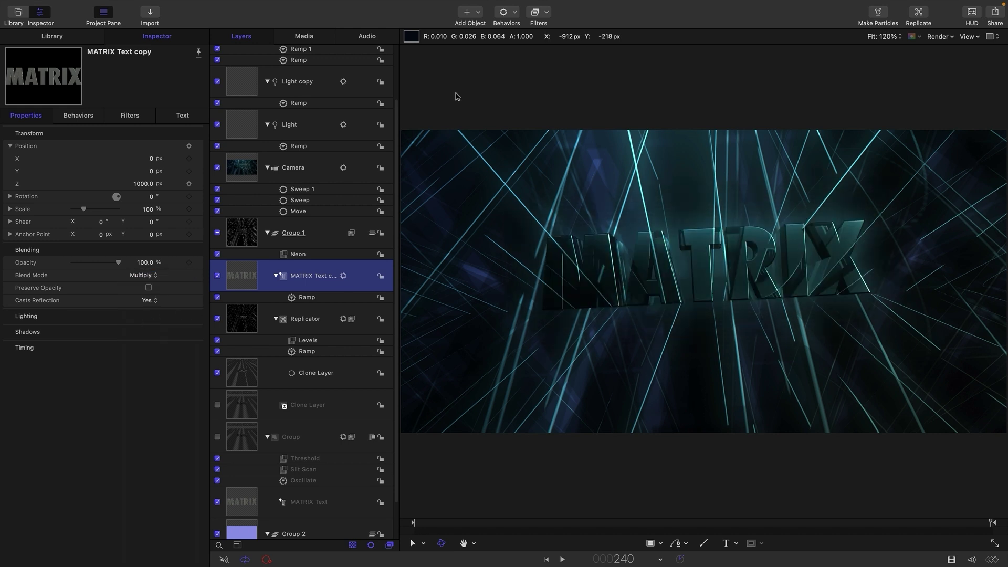
Apply a Neon 1 filter to the MATRIX Text copy with Edge Intensity 75
left_click(546, 33)
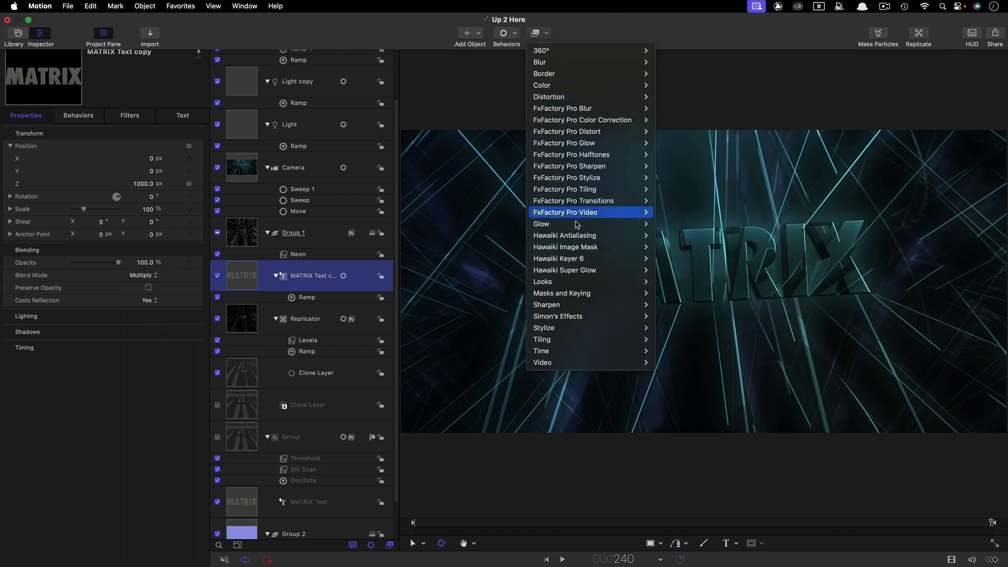
mouse_move(588, 245)
left_click(688, 245)
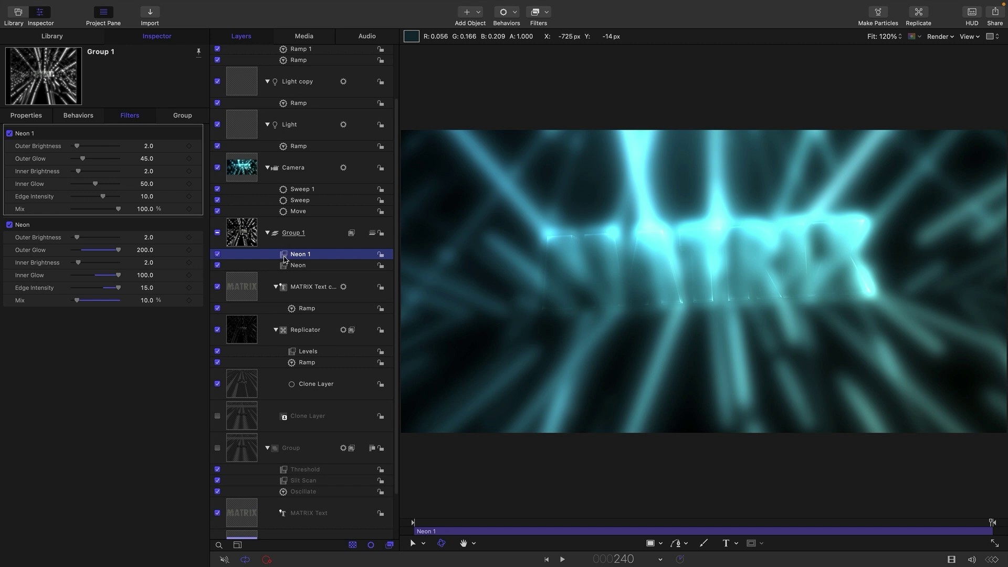
left_click_drag(279, 260, 246, 290)
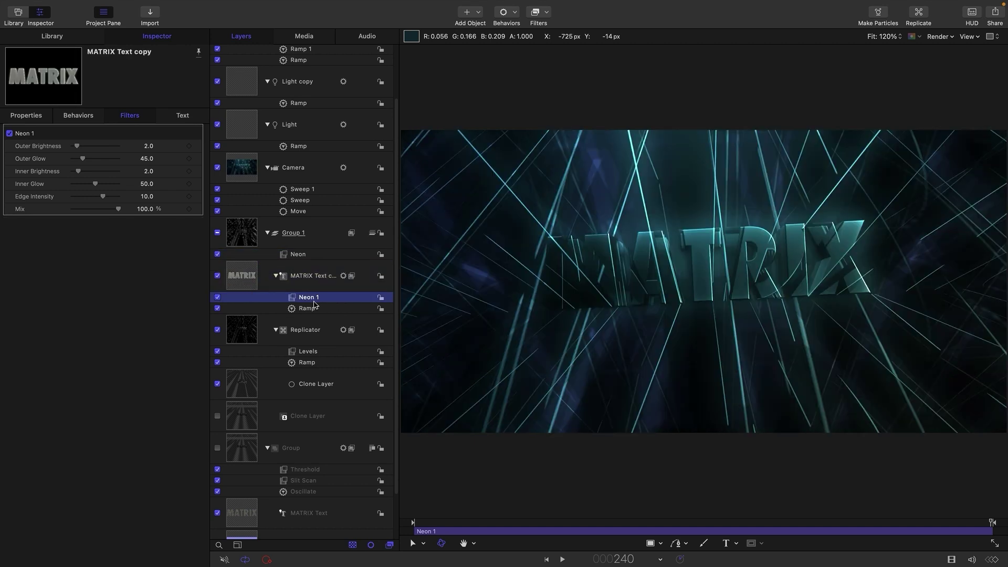
left_click(146, 196)
type("75")
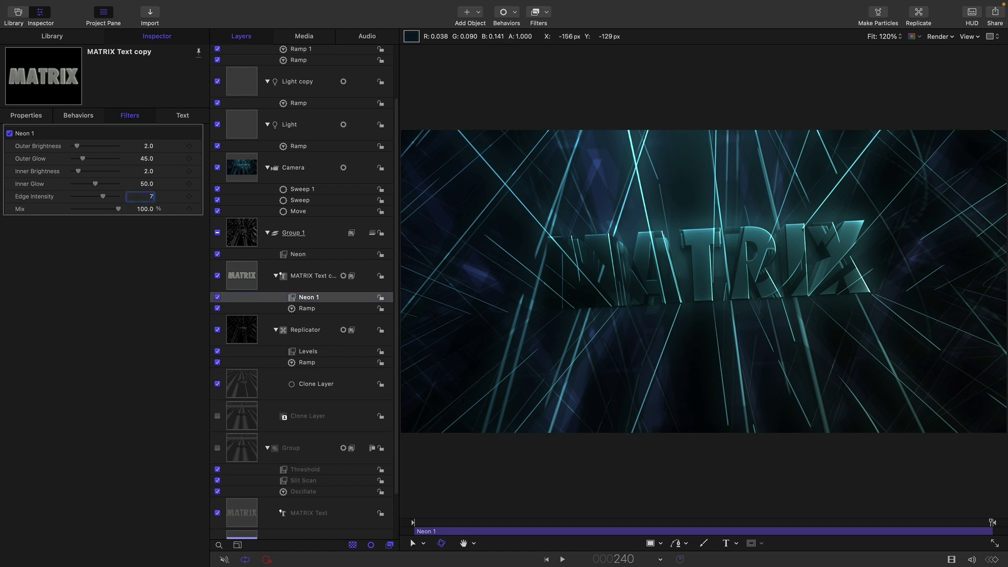
key("Return")
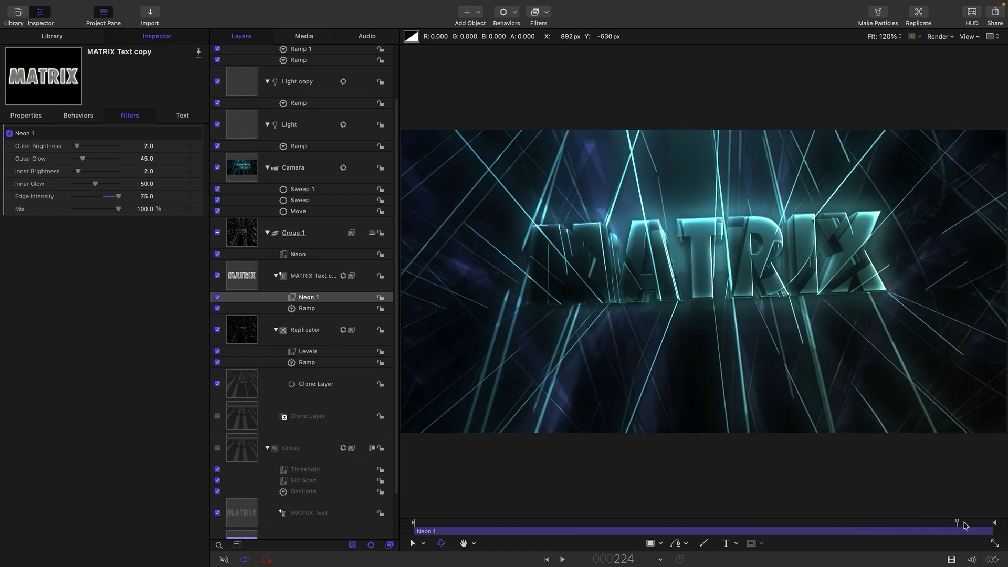
Change the copy's text material colour to a brighter, slightly blue pale grey
left_click(181, 116)
left_click(141, 478)
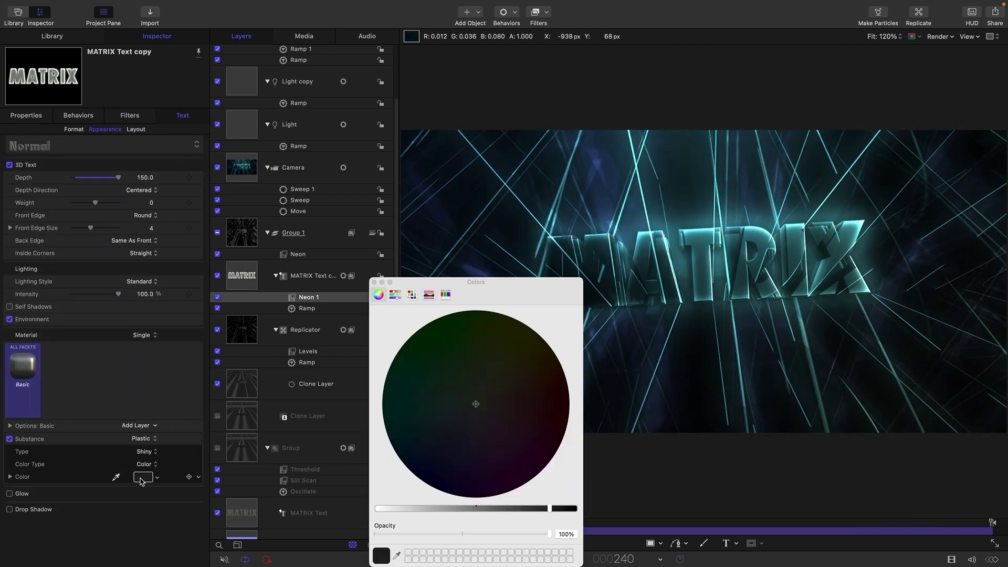
left_click_drag(552, 510, 507, 508)
left_click_drag(476, 282, 313, 180)
left_click_drag(313, 304, 302, 311)
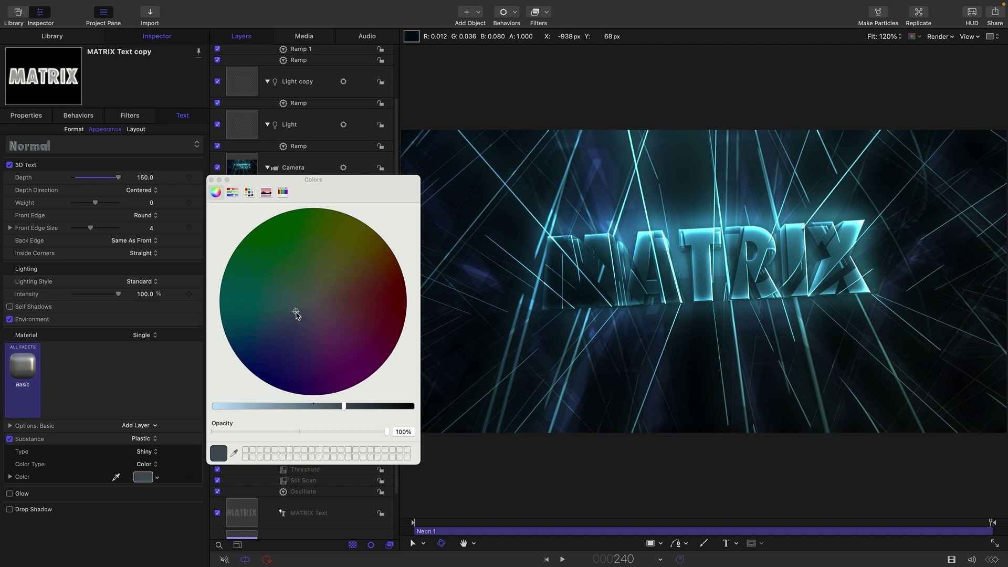
key("super+w")
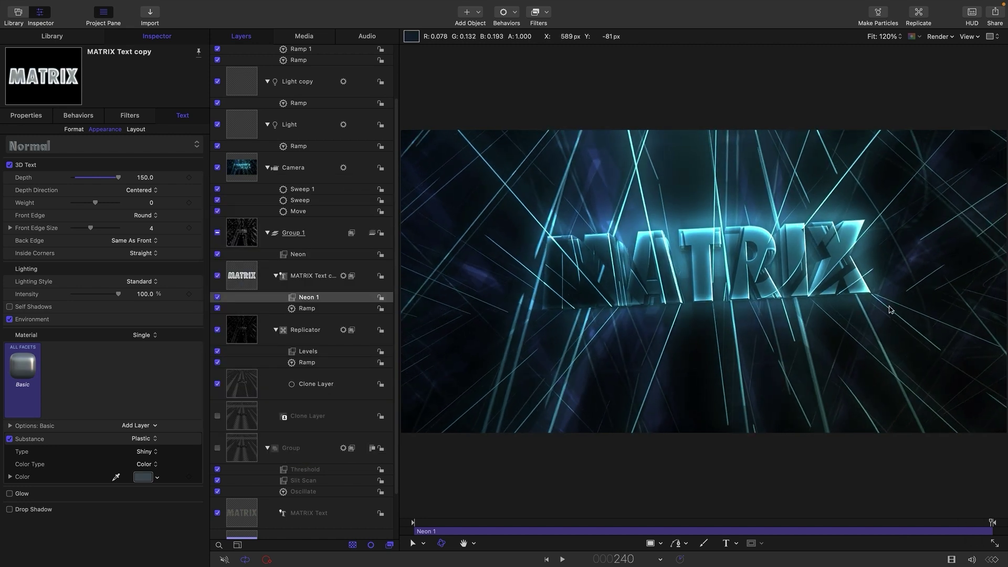